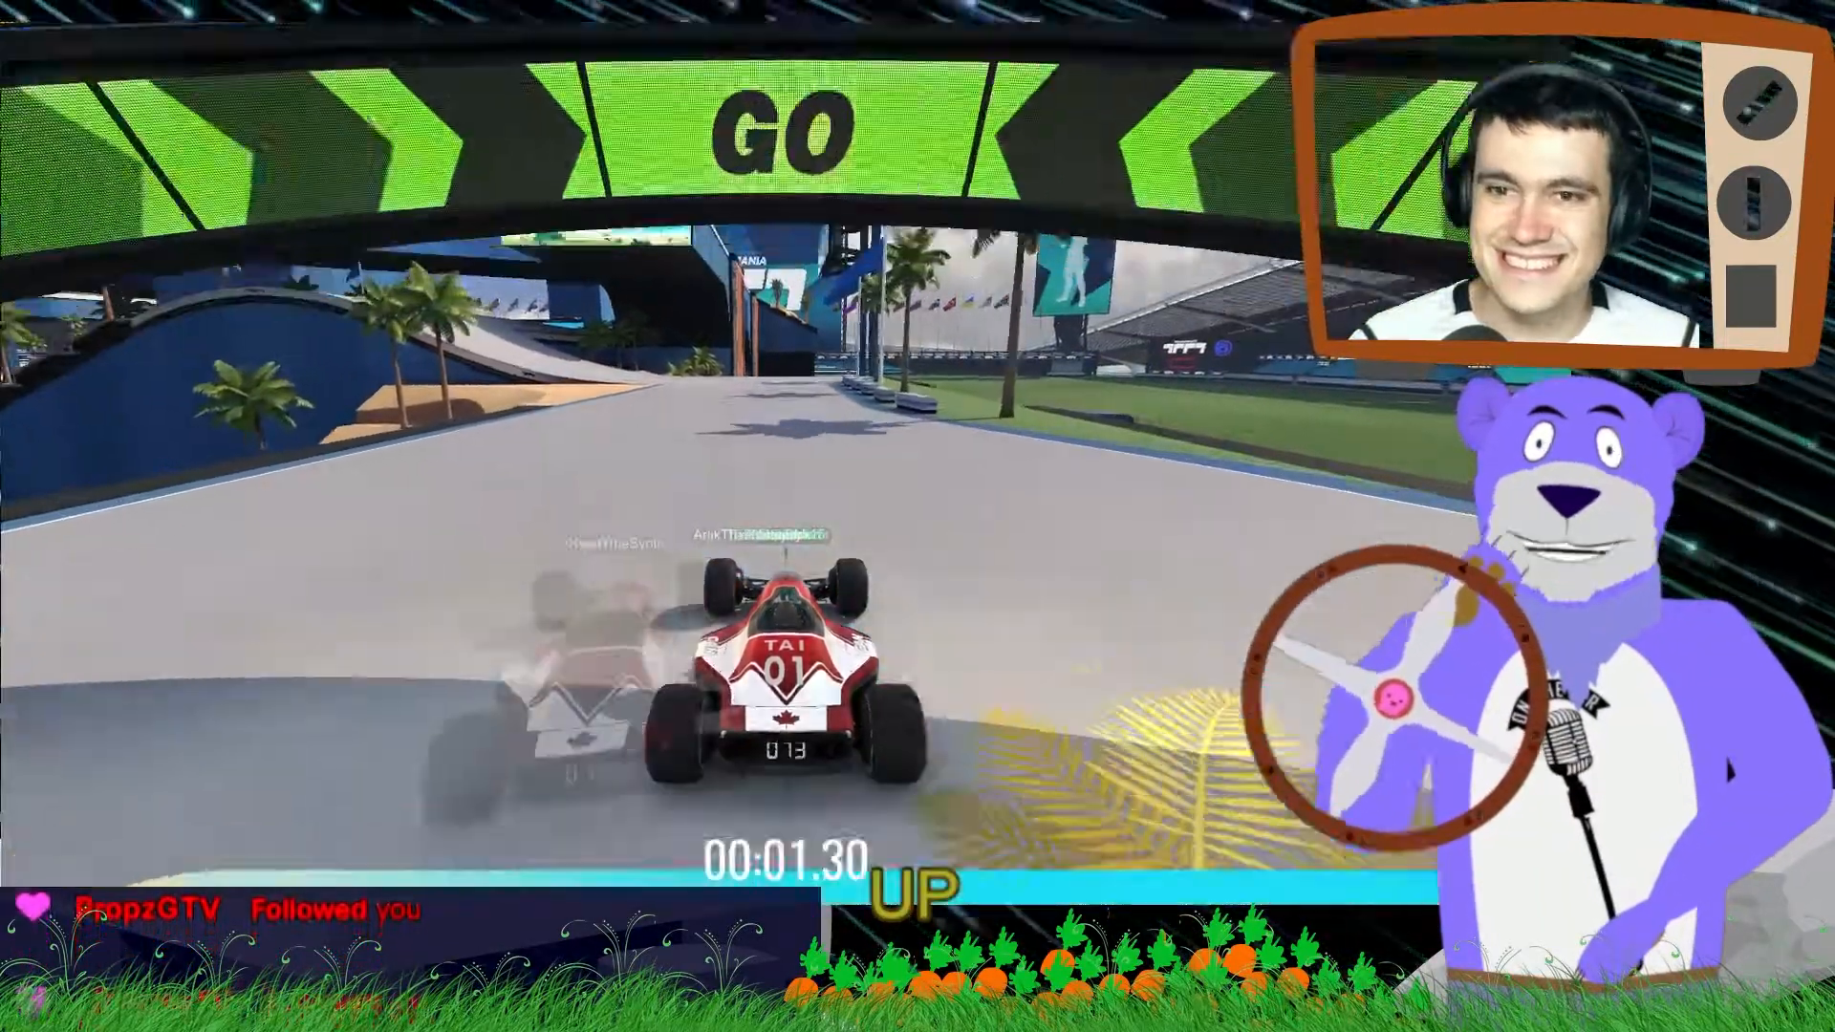
{"action": "key", "text": "Left"}
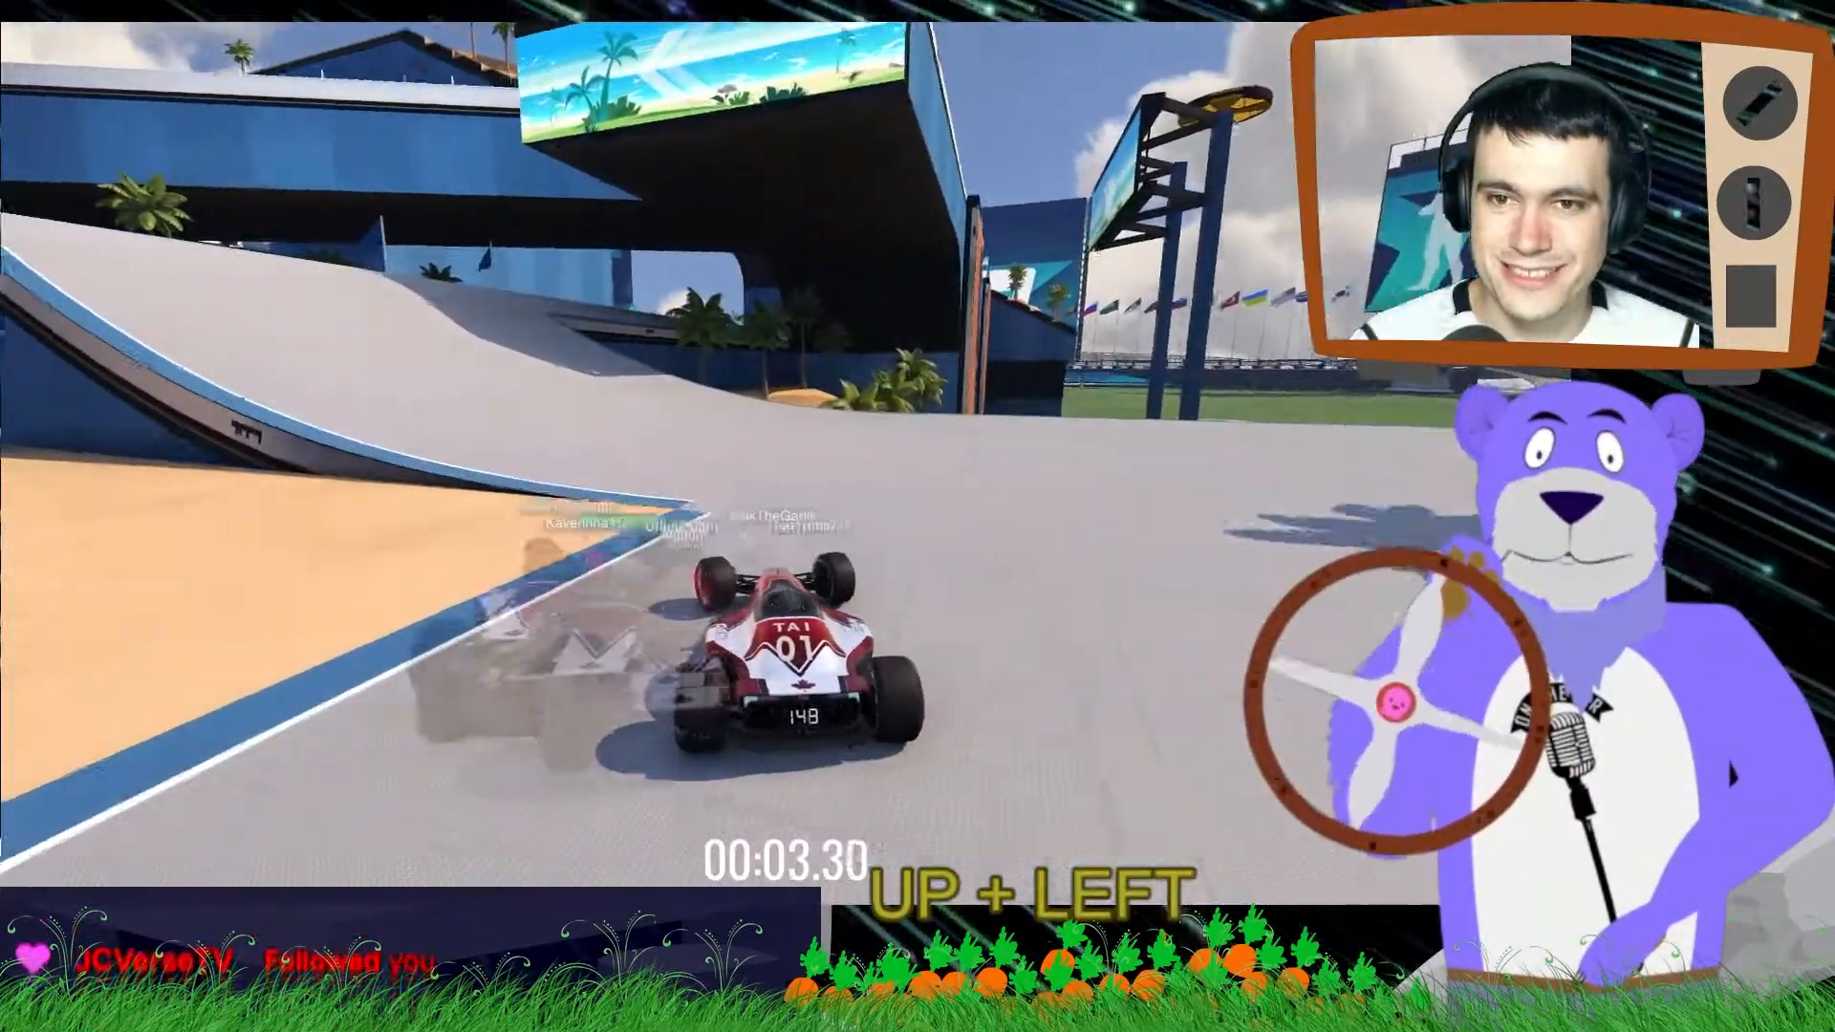
{"action": "key", "text": "Right"}
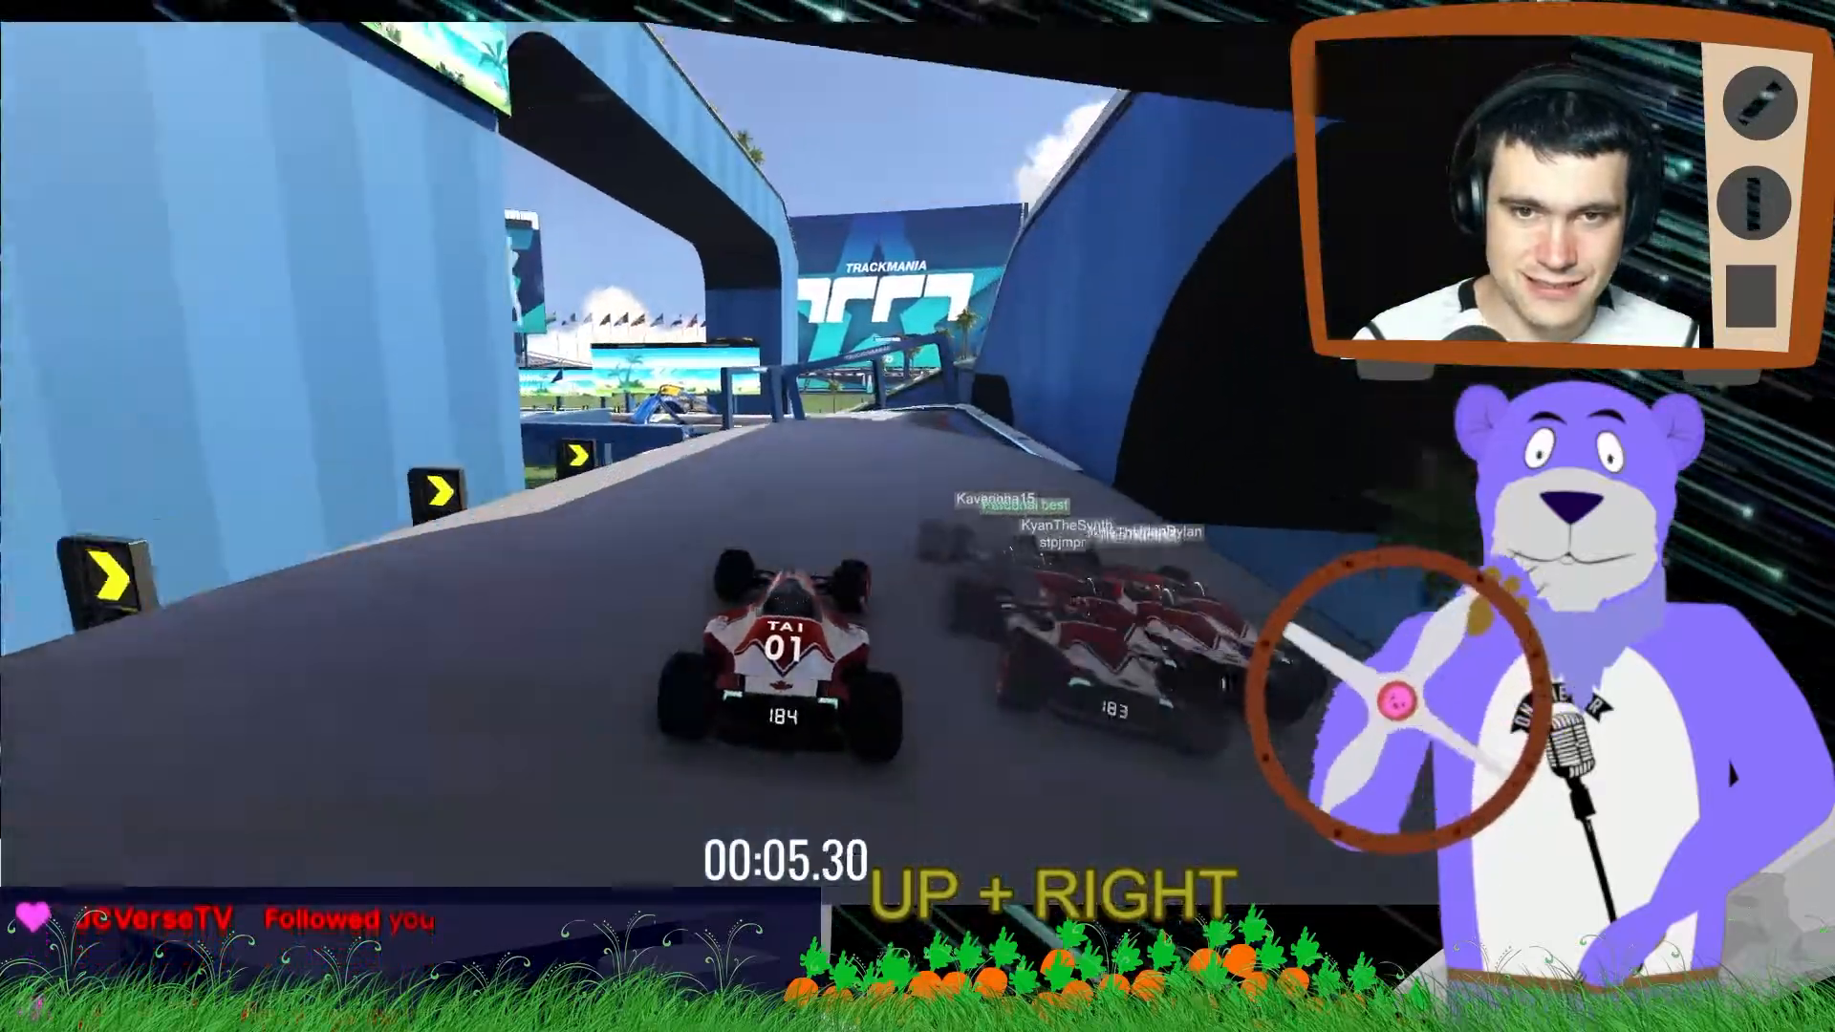
{"action": "key", "text": "Left"}
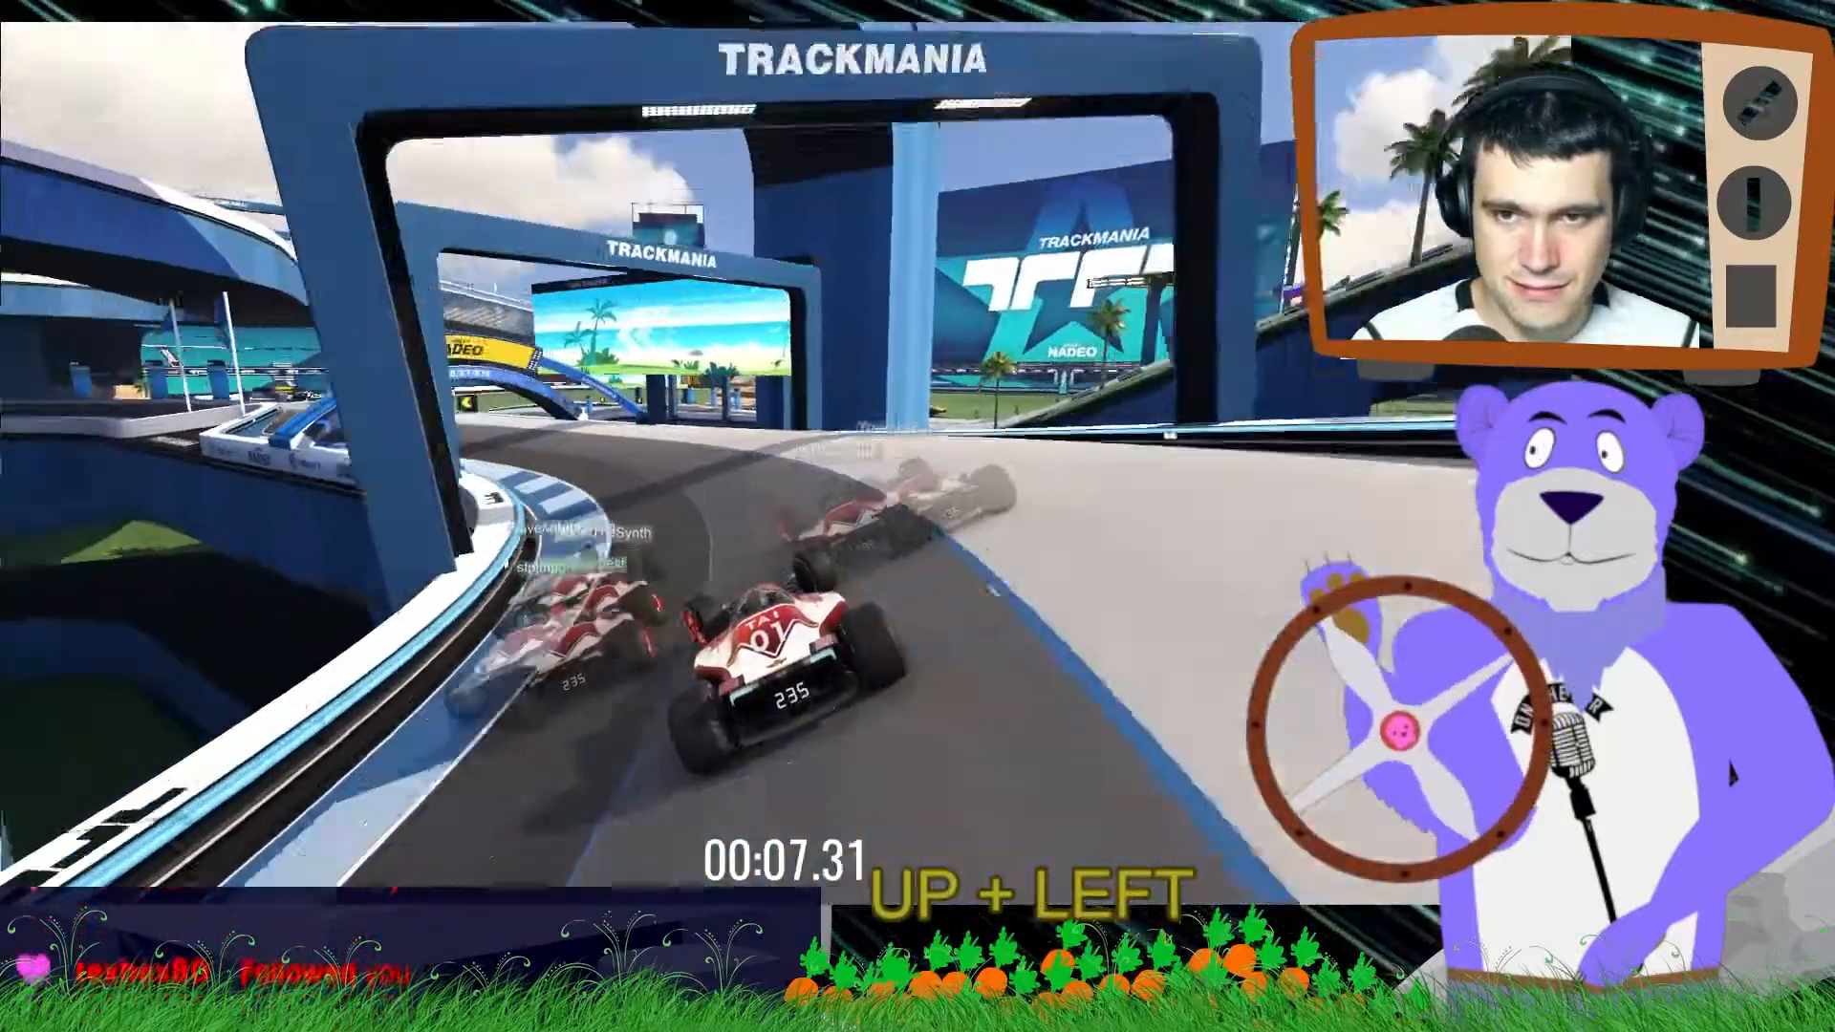
{"action": "key", "text": "space"}
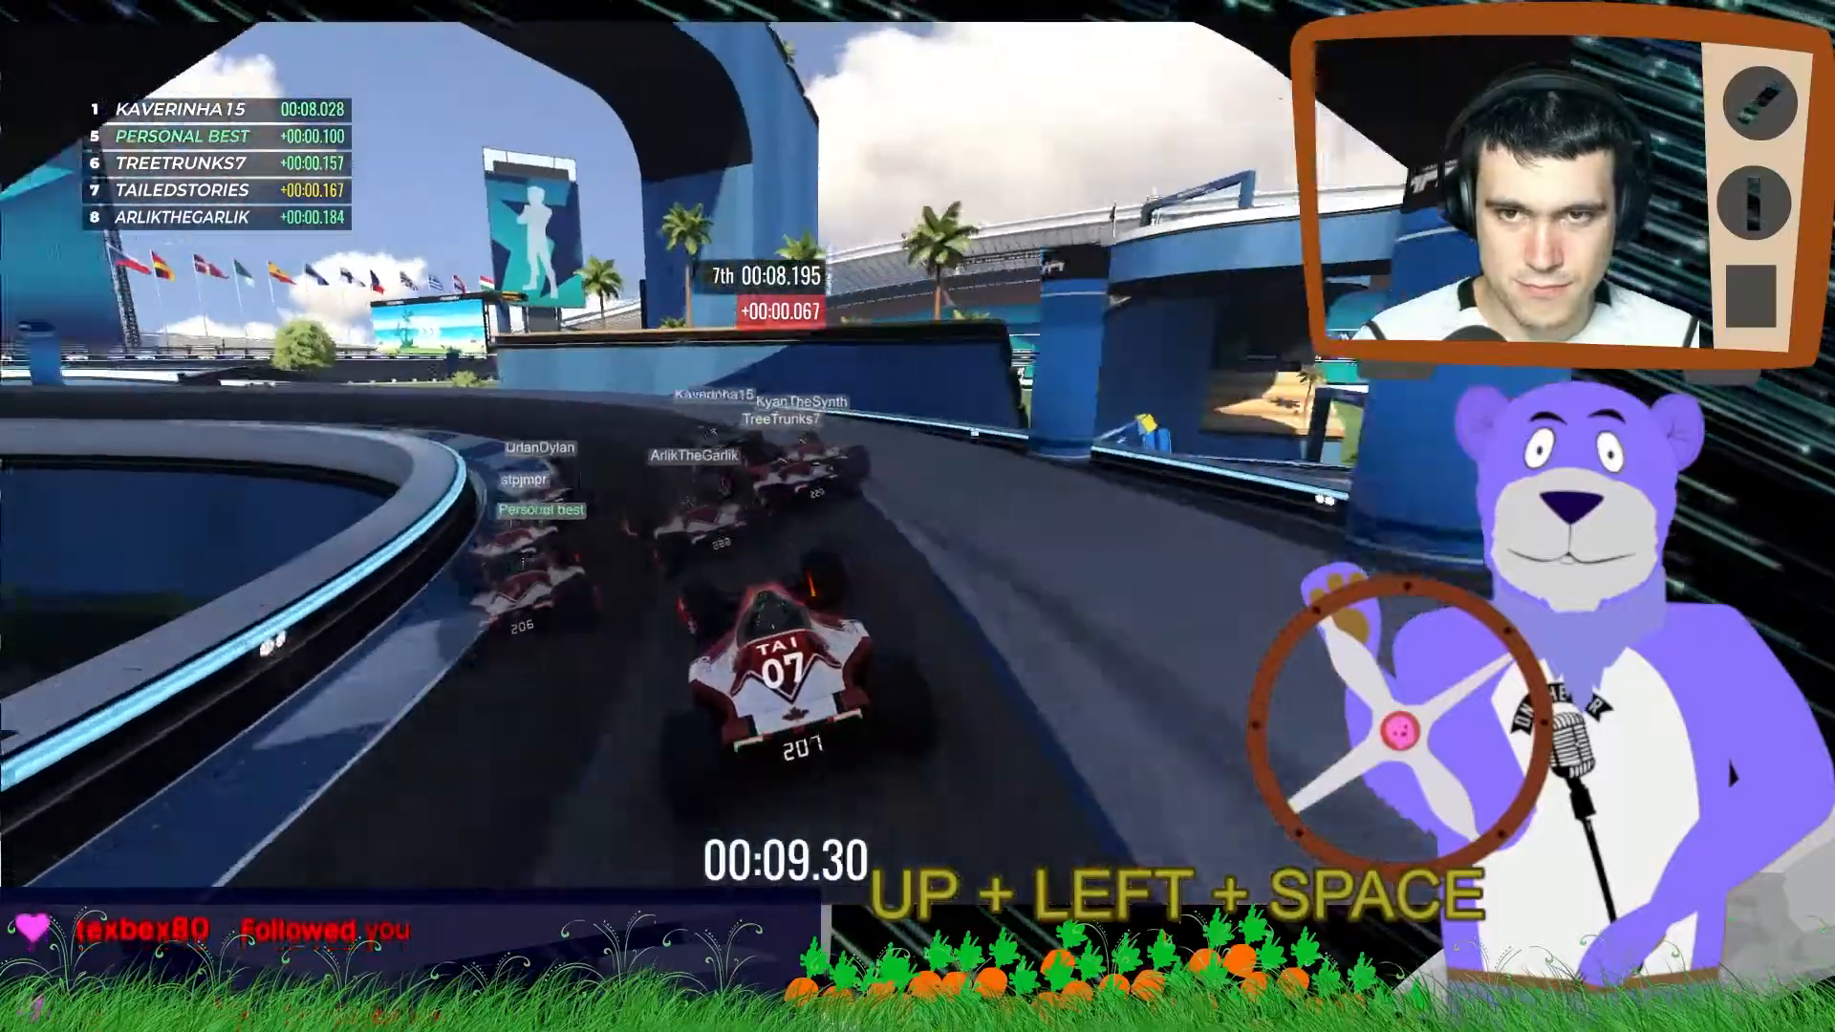
{"action": "key", "text": "Right"}
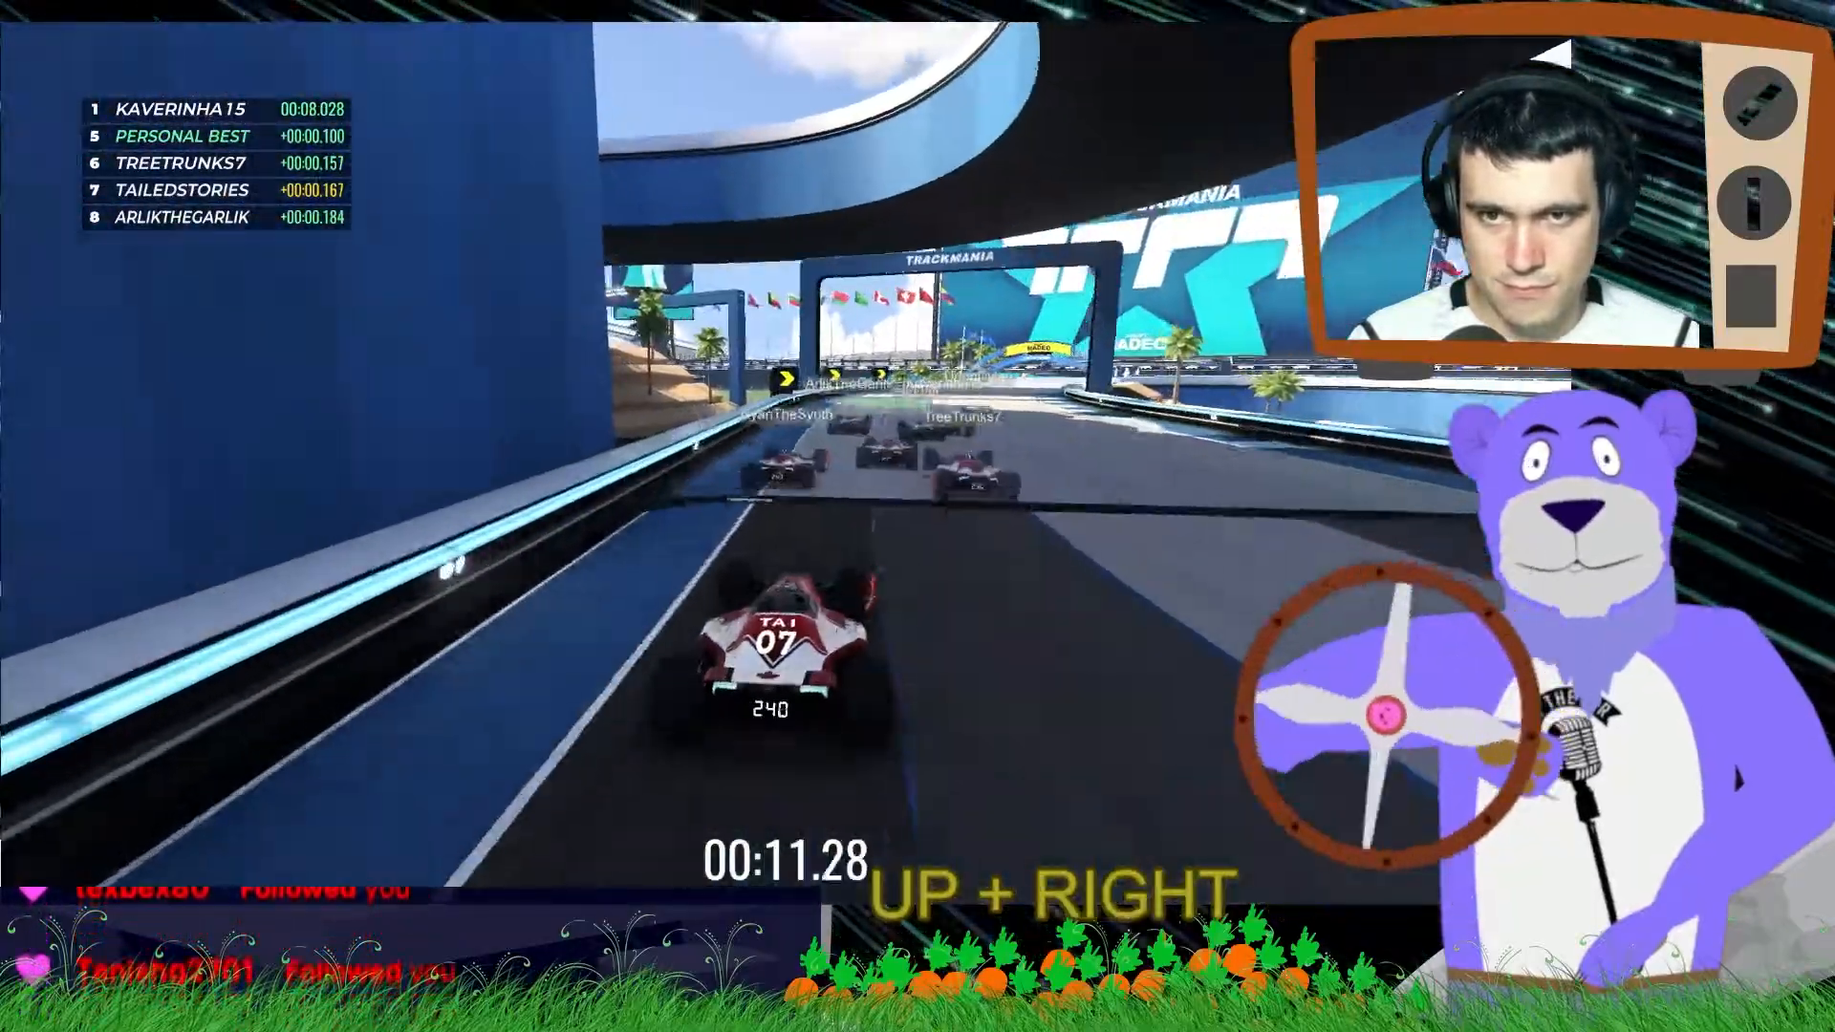
{"action": "key", "text": "space"}
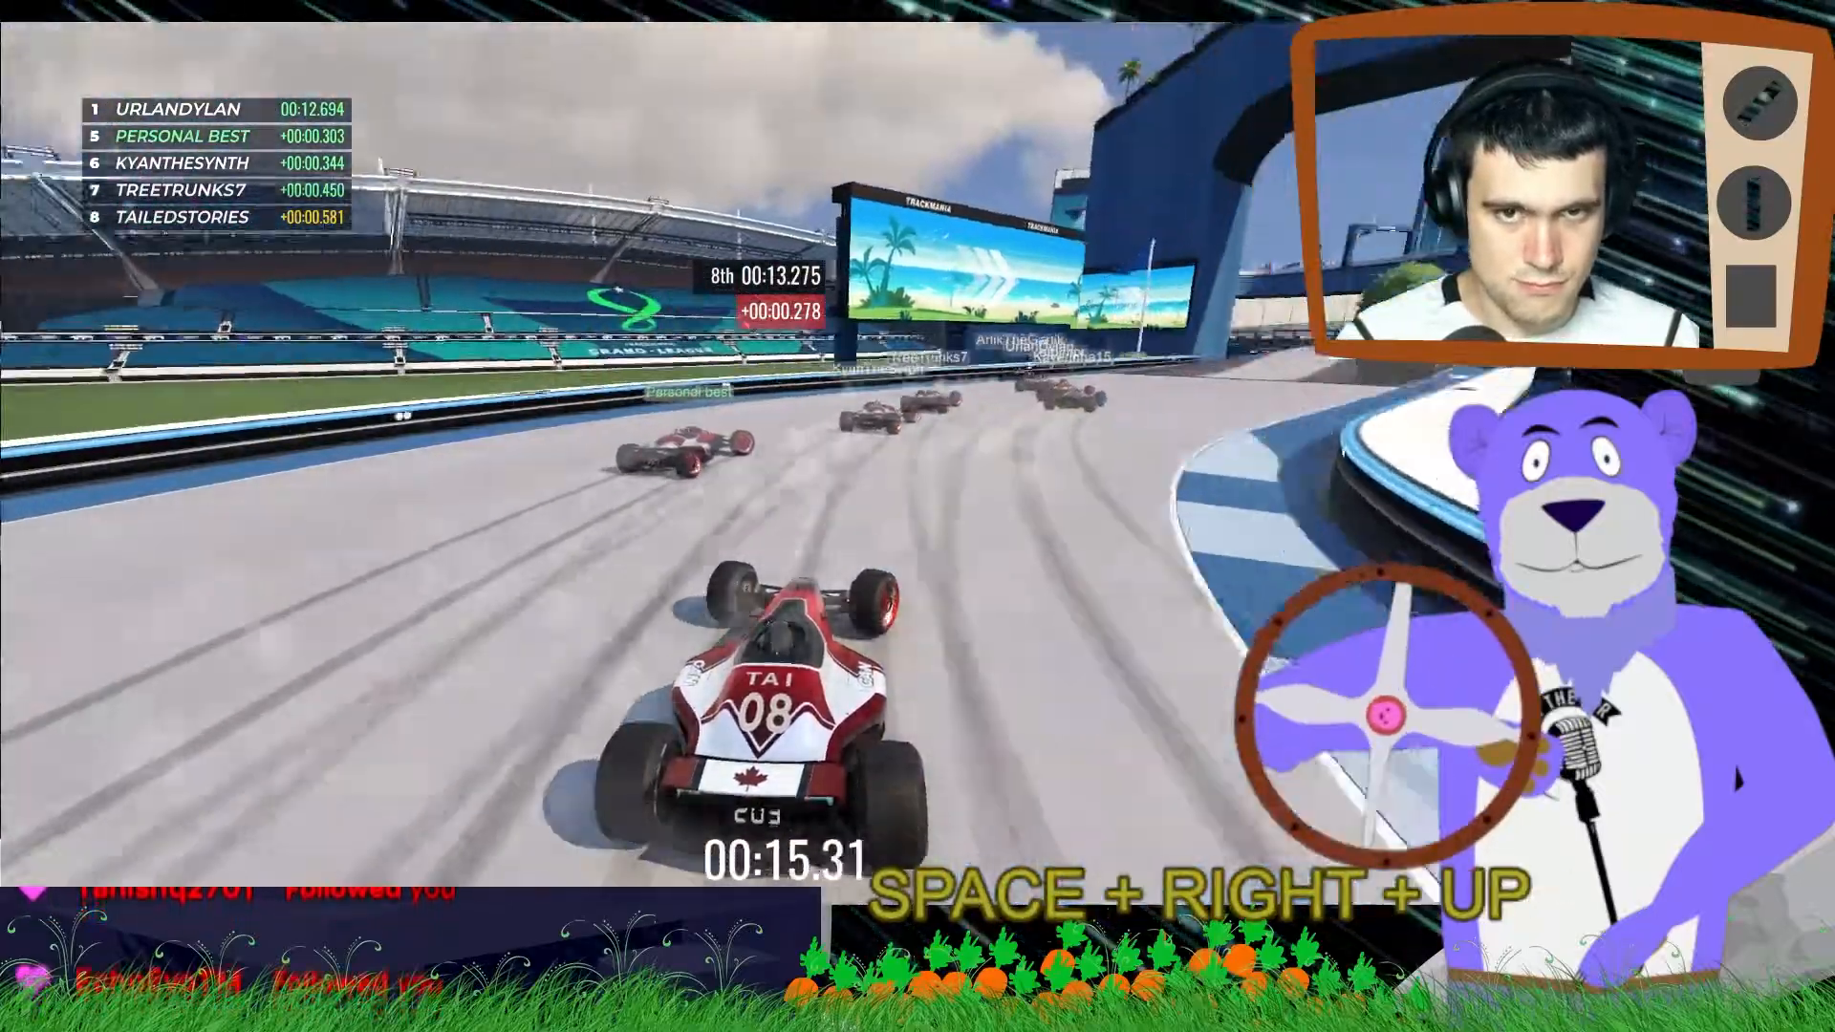
{"action": "key", "text": "Left"}
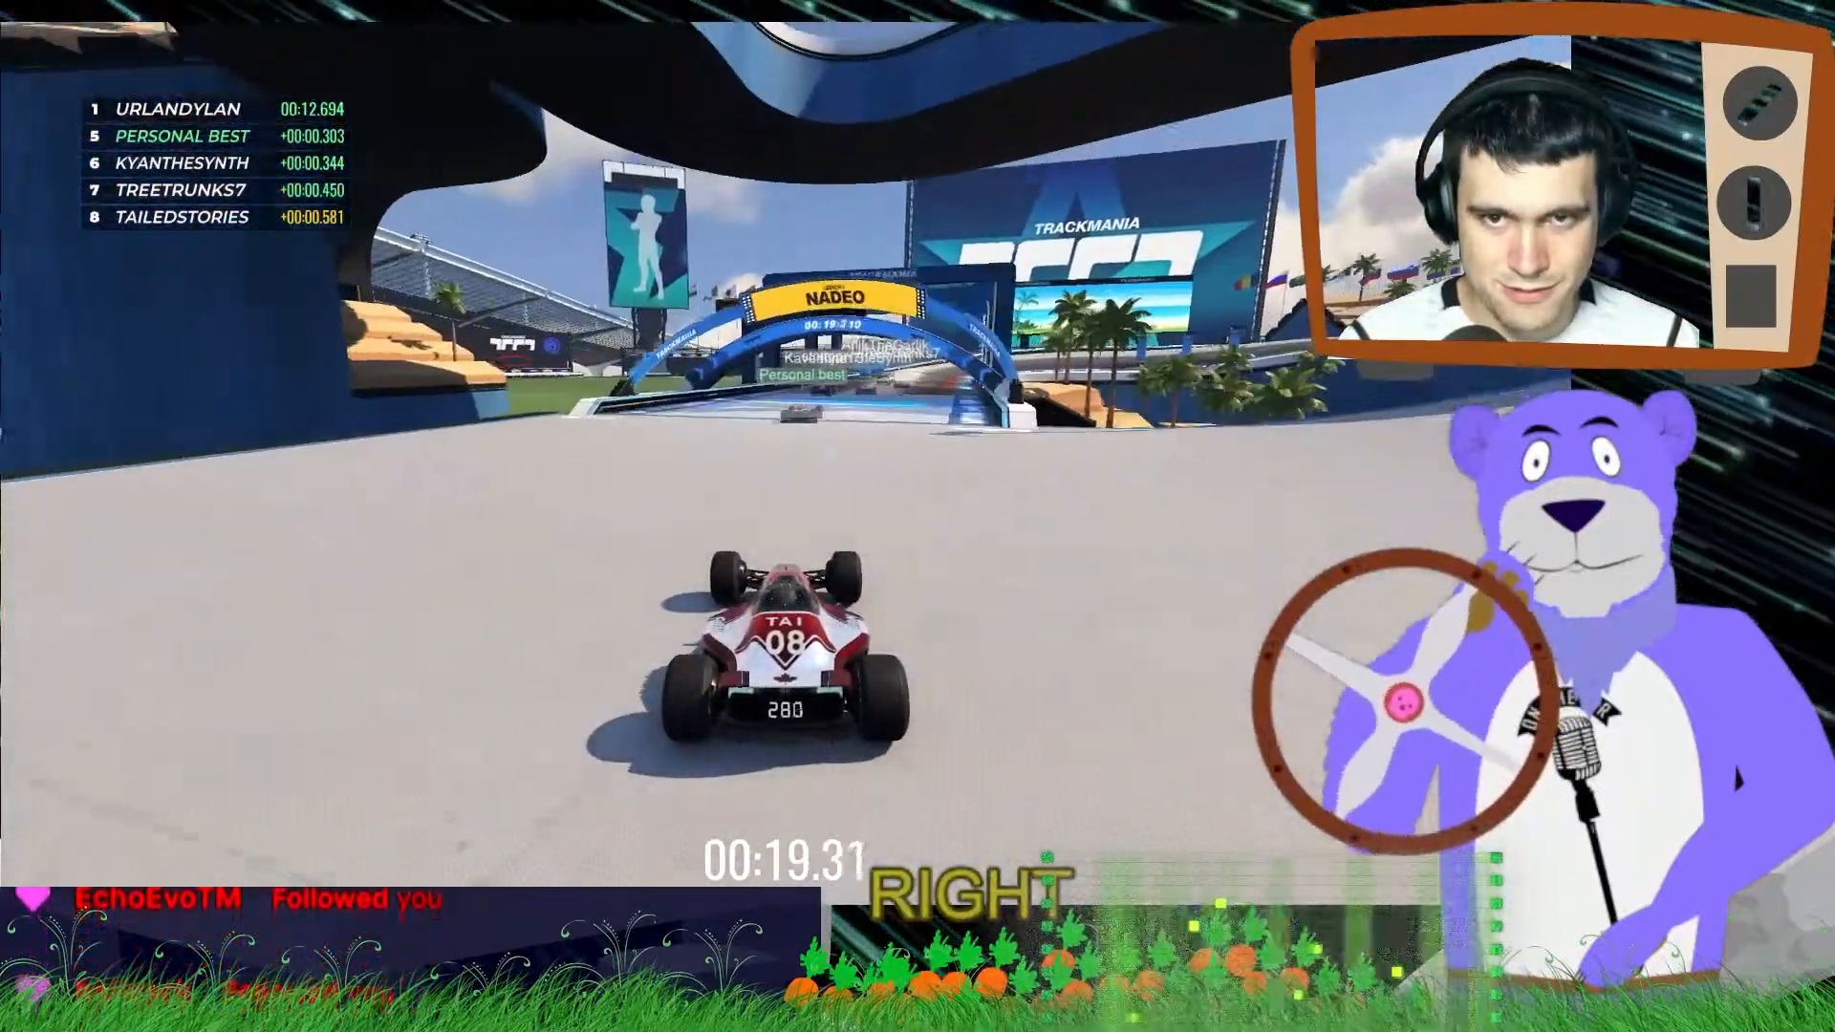
{"action": "key", "text": "space"}
{"action": "key", "text": "Up"}
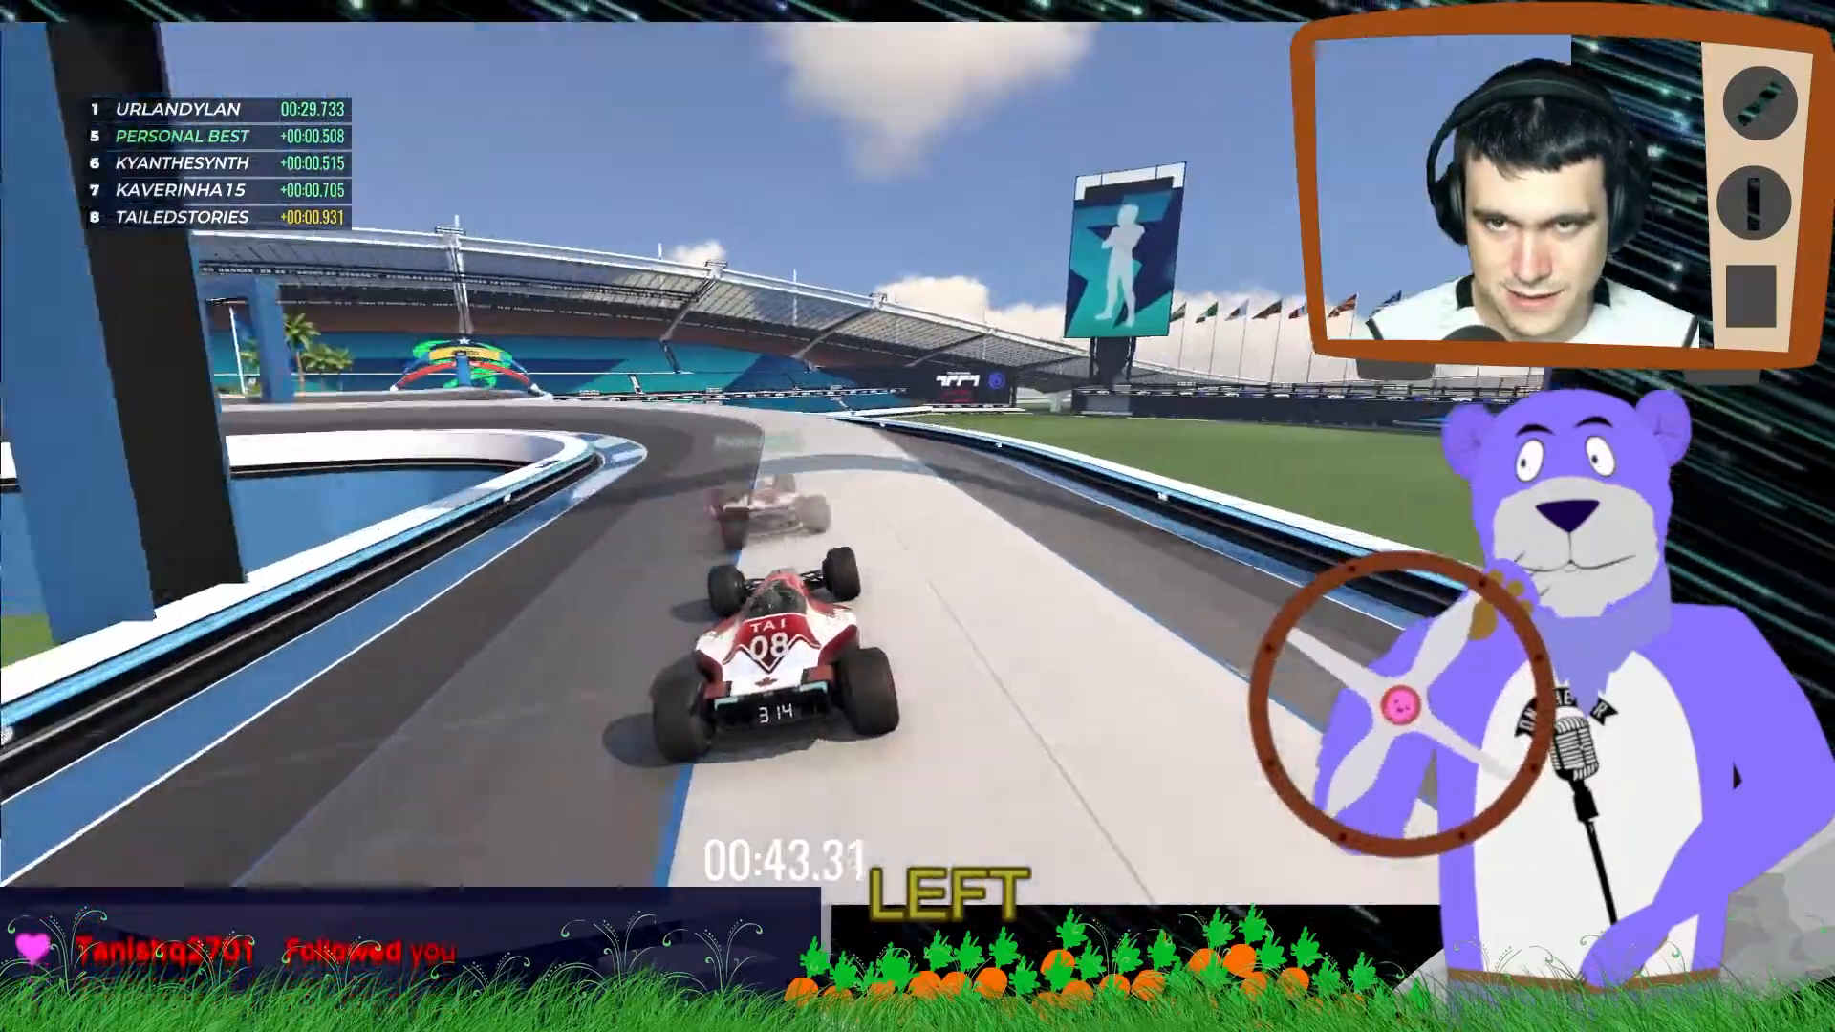
{"action": "key", "text": "BackSpace"}
{"action": "key", "text": "Left"}
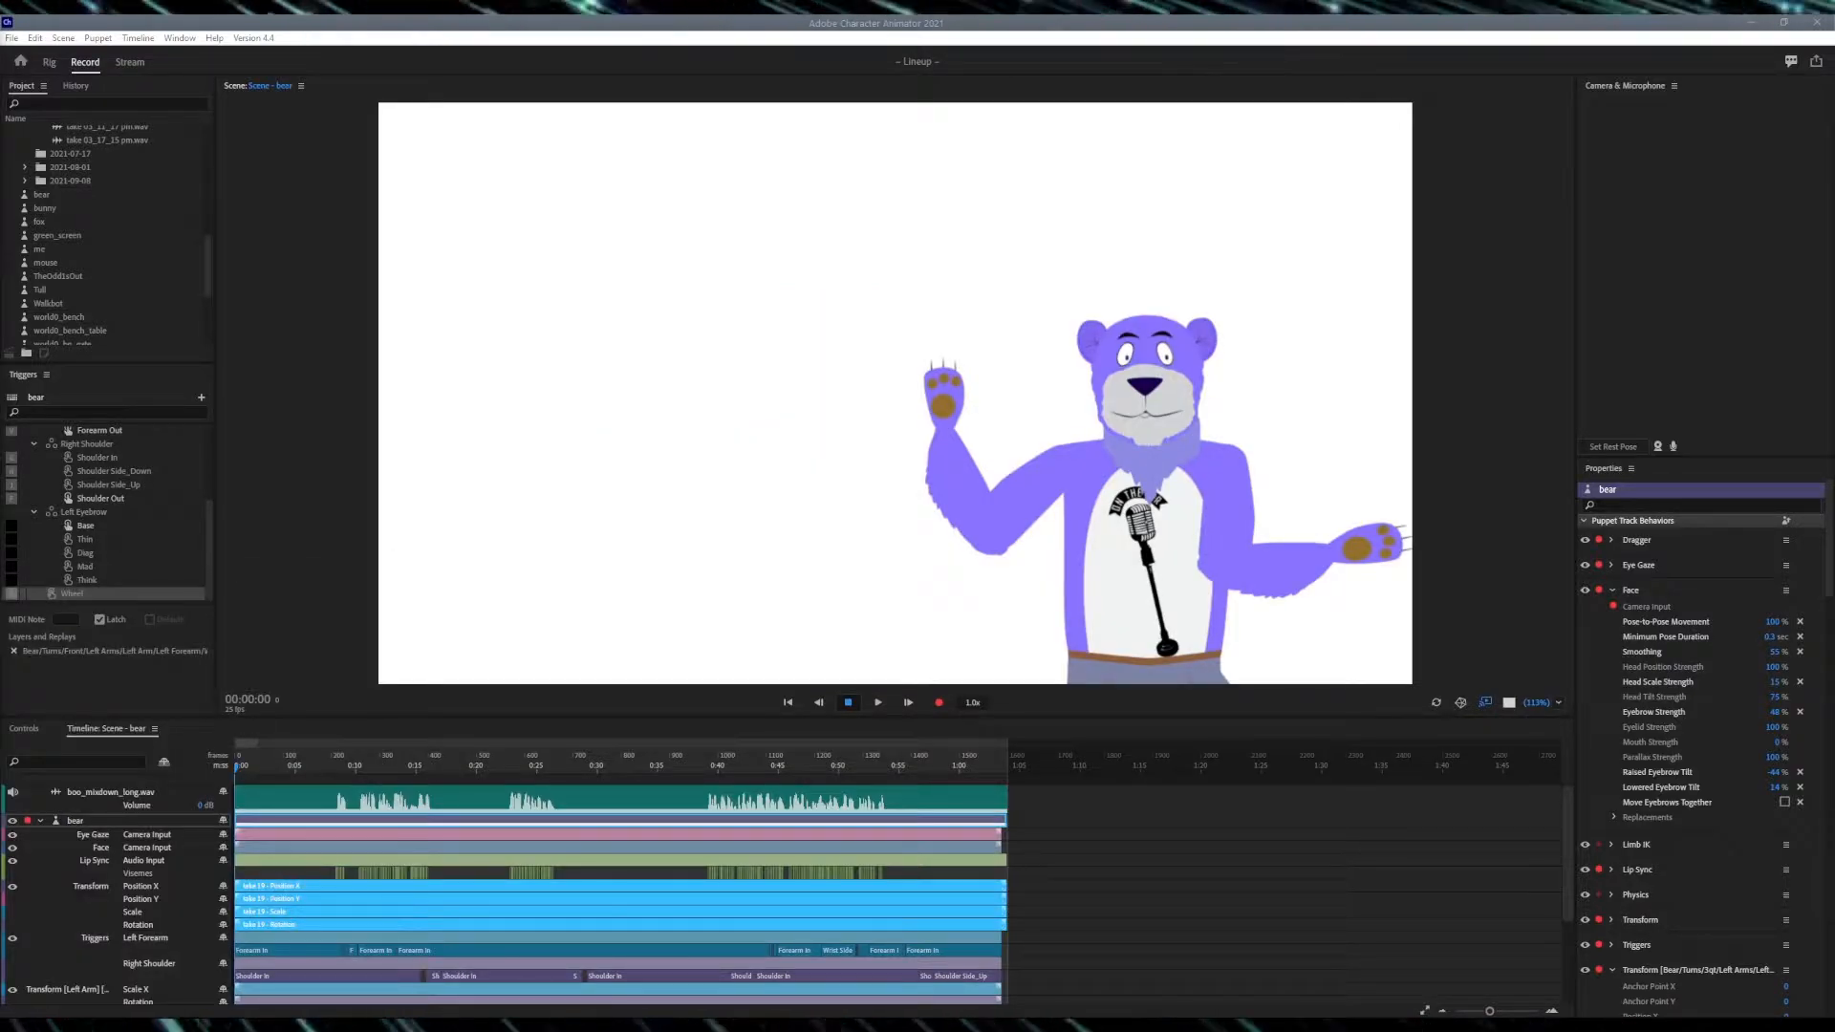
- Start the Open Stage Control server and open the character.json control surface window
{"action": "left_click", "coordinate": [957, 1019]}
{"action": "left_click", "coordinate": [357, 166]}
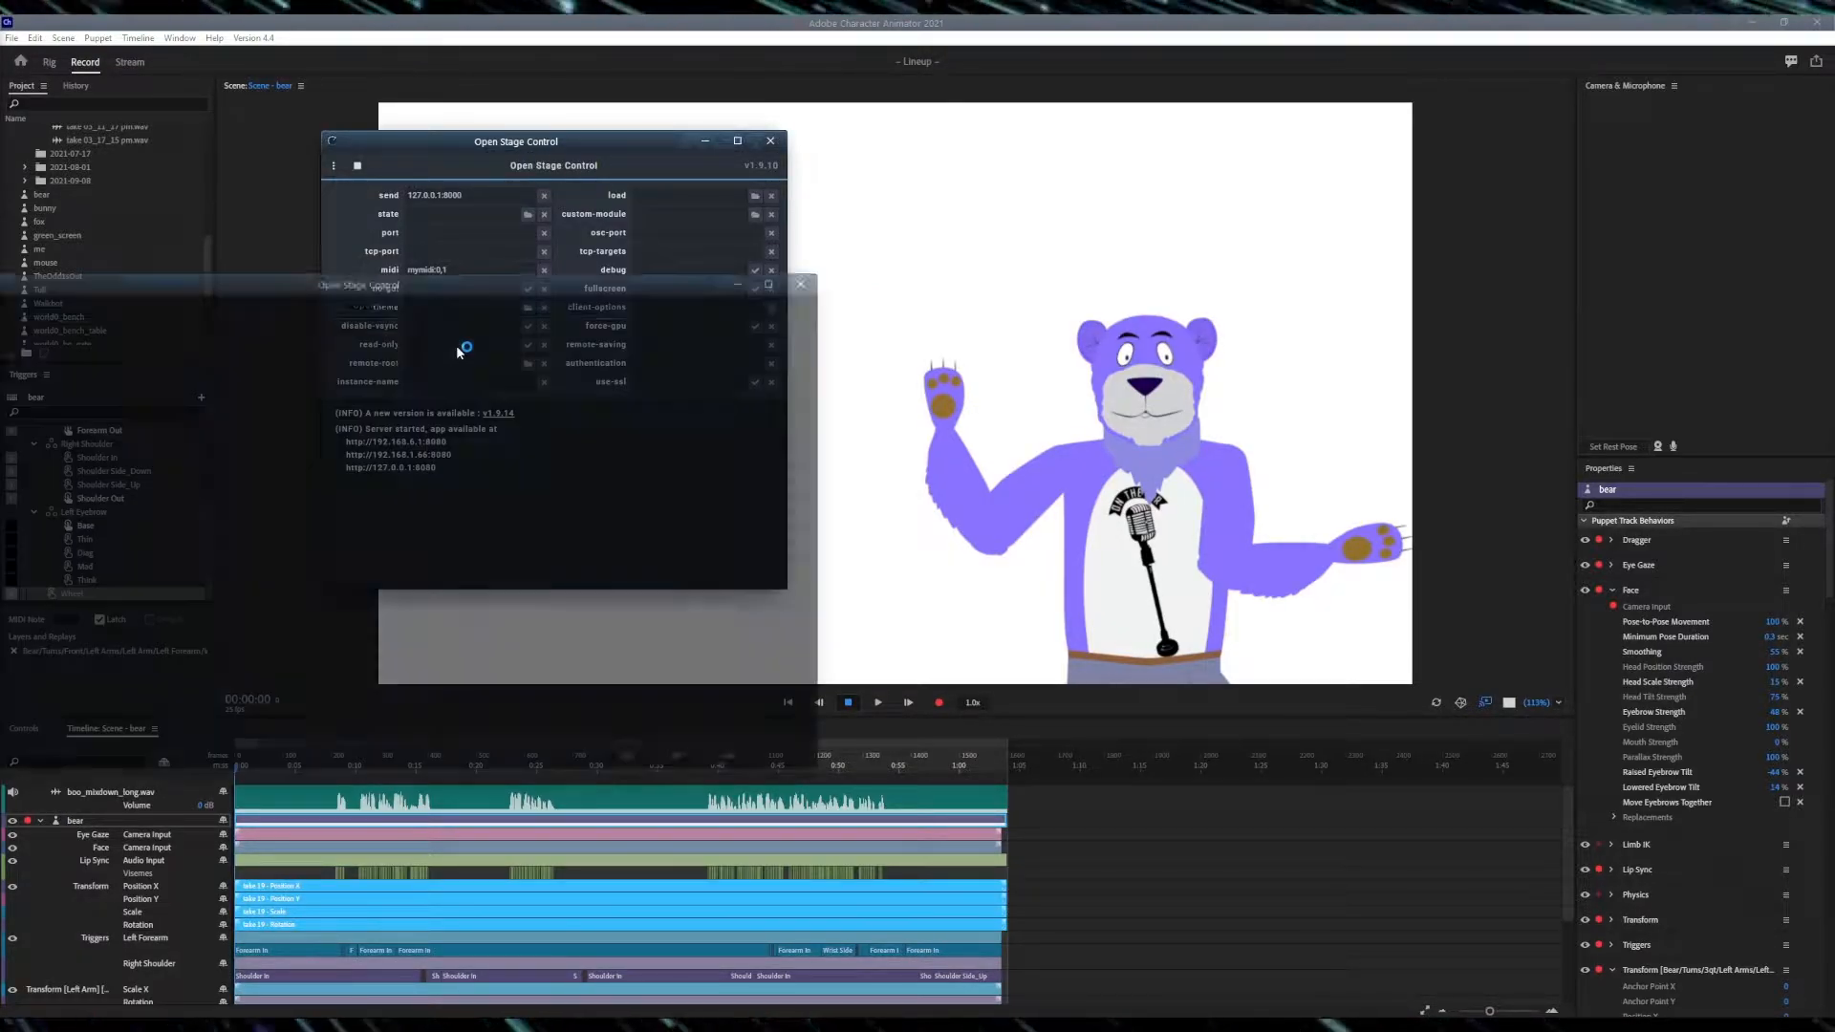
{"action": "left_click_drag", "start_coordinate": [60, 273], "coordinate": [905, 147]}
{"action": "left_click", "coordinate": [822, 170]}
{"action": "mouse_move", "coordinate": [856, 197]}
{"action": "mouse_move", "coordinate": [963, 245]}
{"action": "left_click", "coordinate": [1137, 244]}
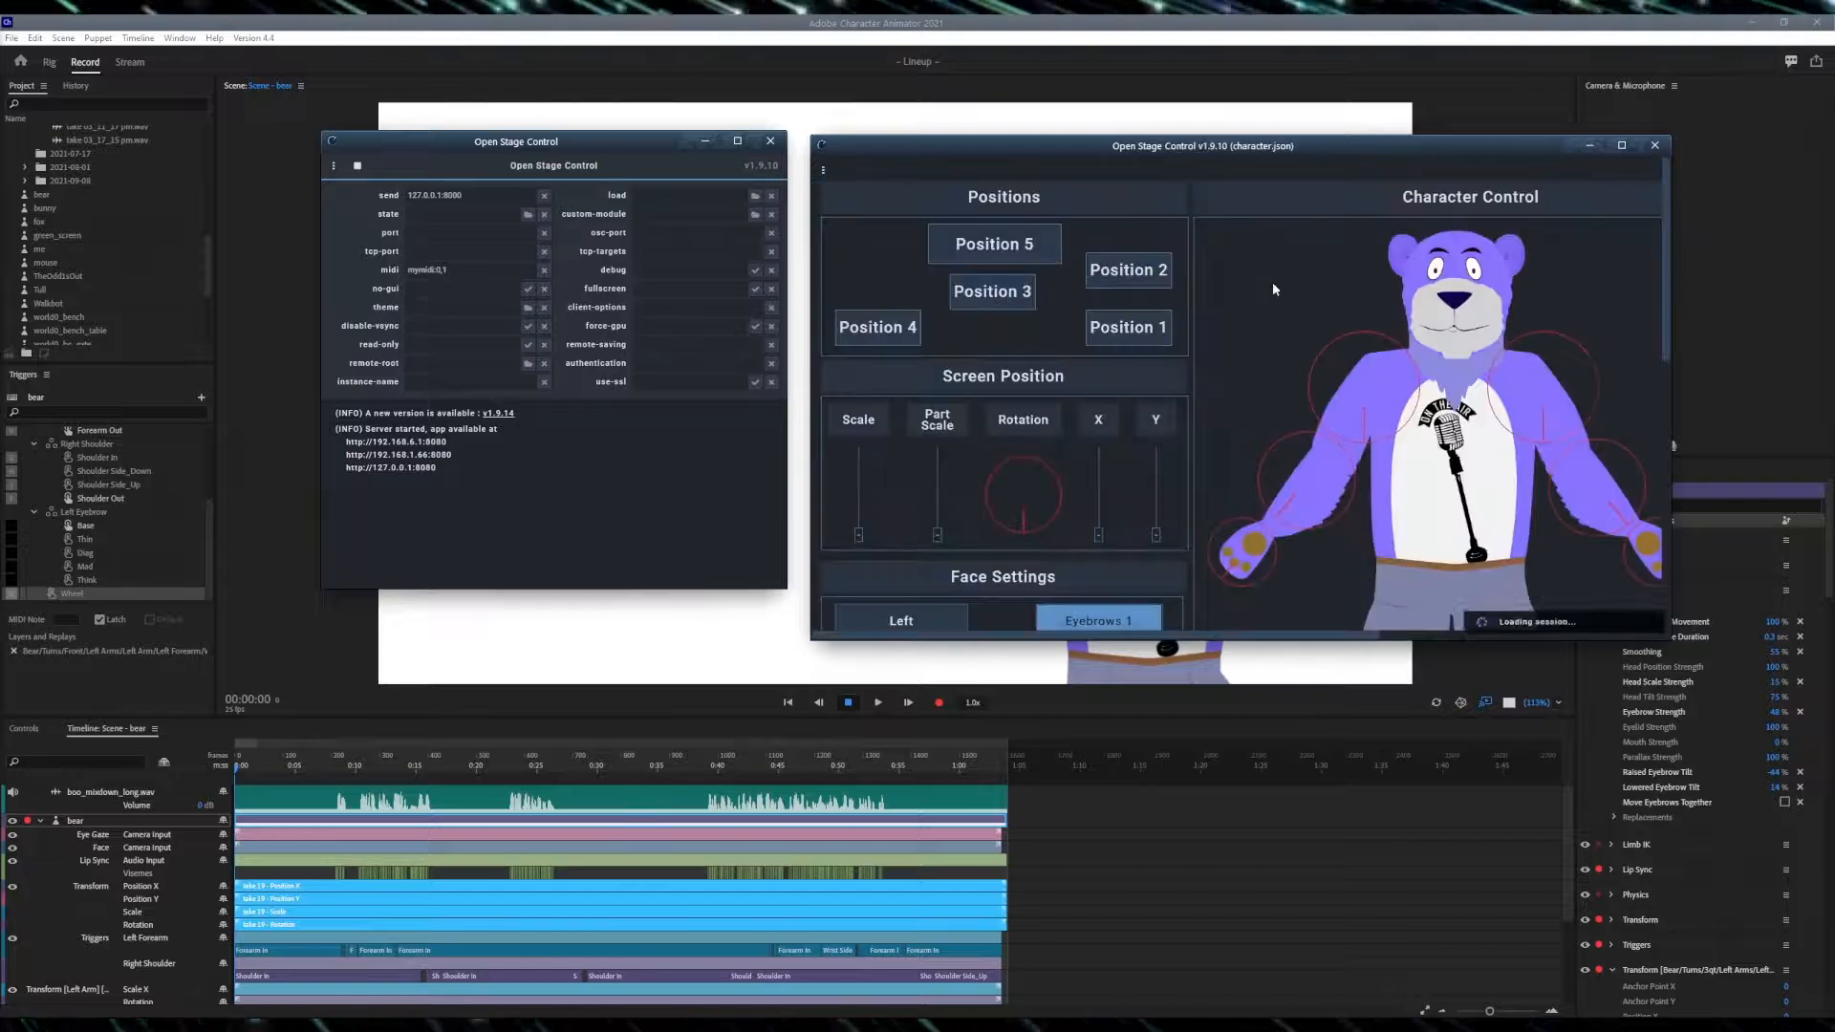
- Move the Open Stage Control window aside and bring up the Controls panel of the bear scene
{"action": "left_click_drag", "start_coordinate": [1260, 151], "coordinate": [399, 191]}
{"action": "left_click_drag", "start_coordinate": [765, 548], "coordinate": [810, 624]}
{"action": "left_click", "coordinate": [24, 728]}
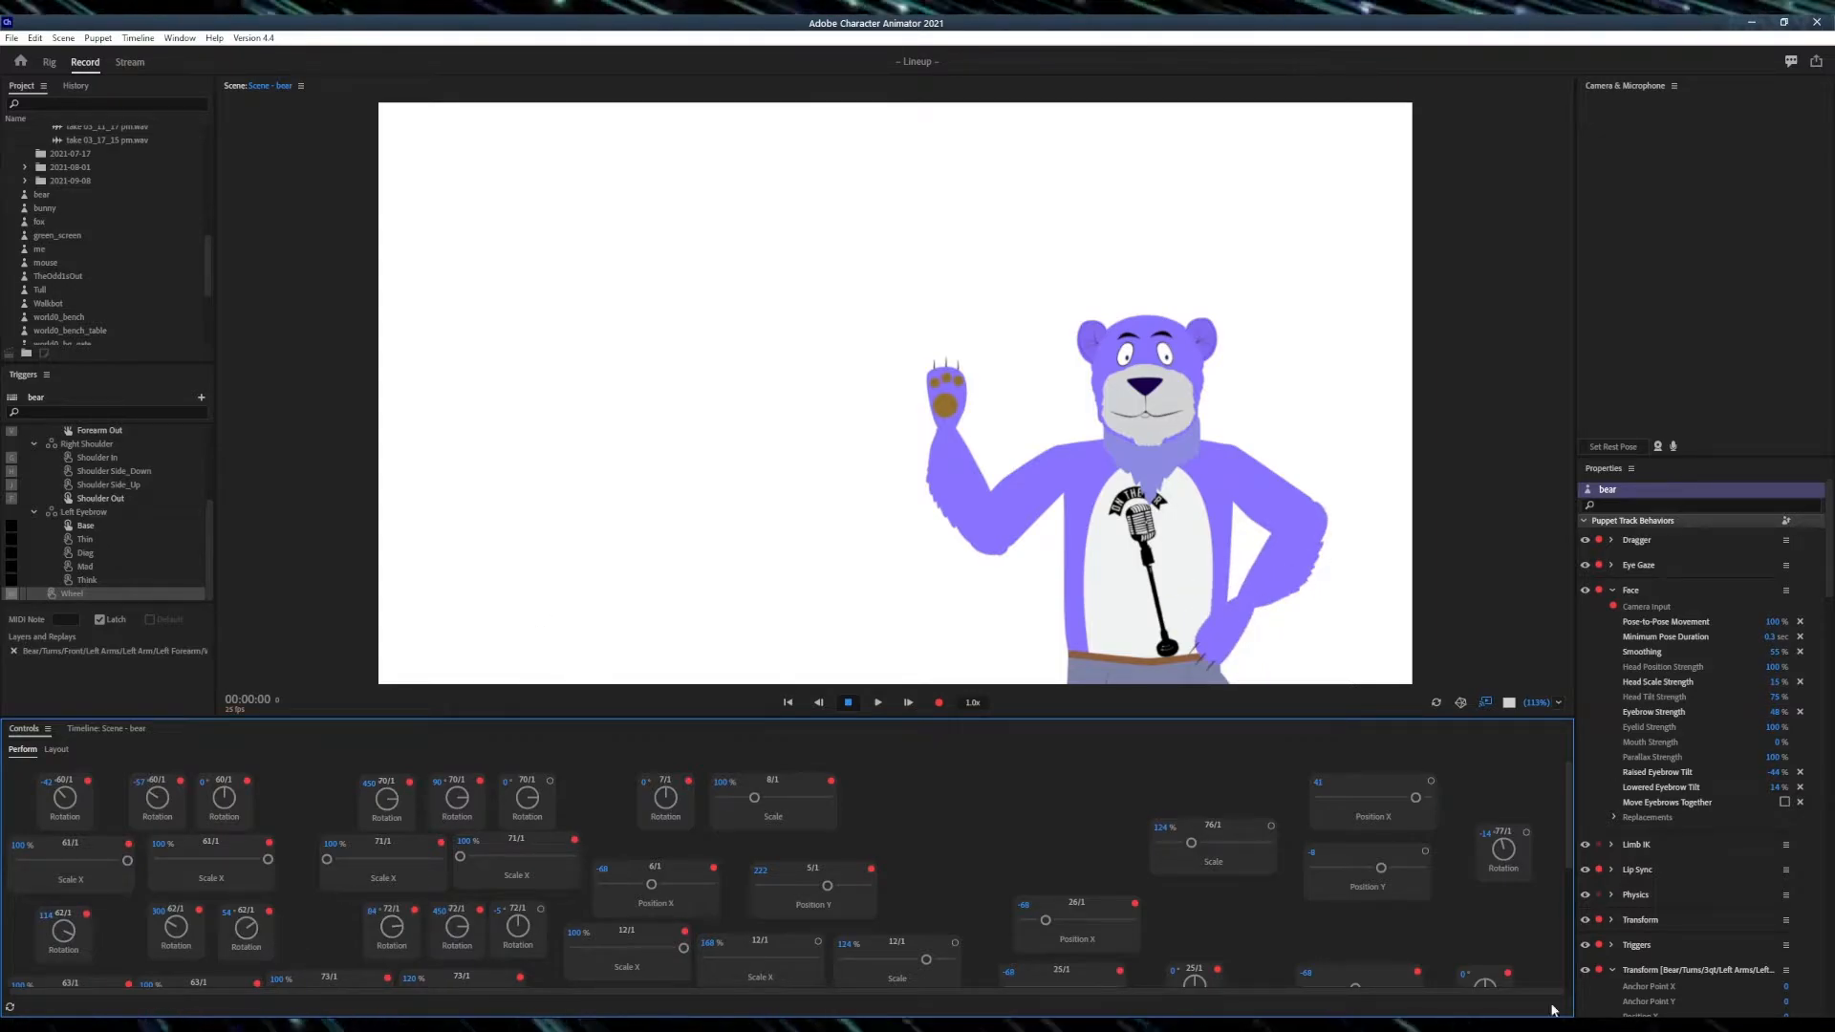
- Return to the scene and turn the forearm Rotation knob to tilt the steering wheel
{"action": "key", "text": "alt+Tab"}
{"action": "key", "text": "alt+Tab"}
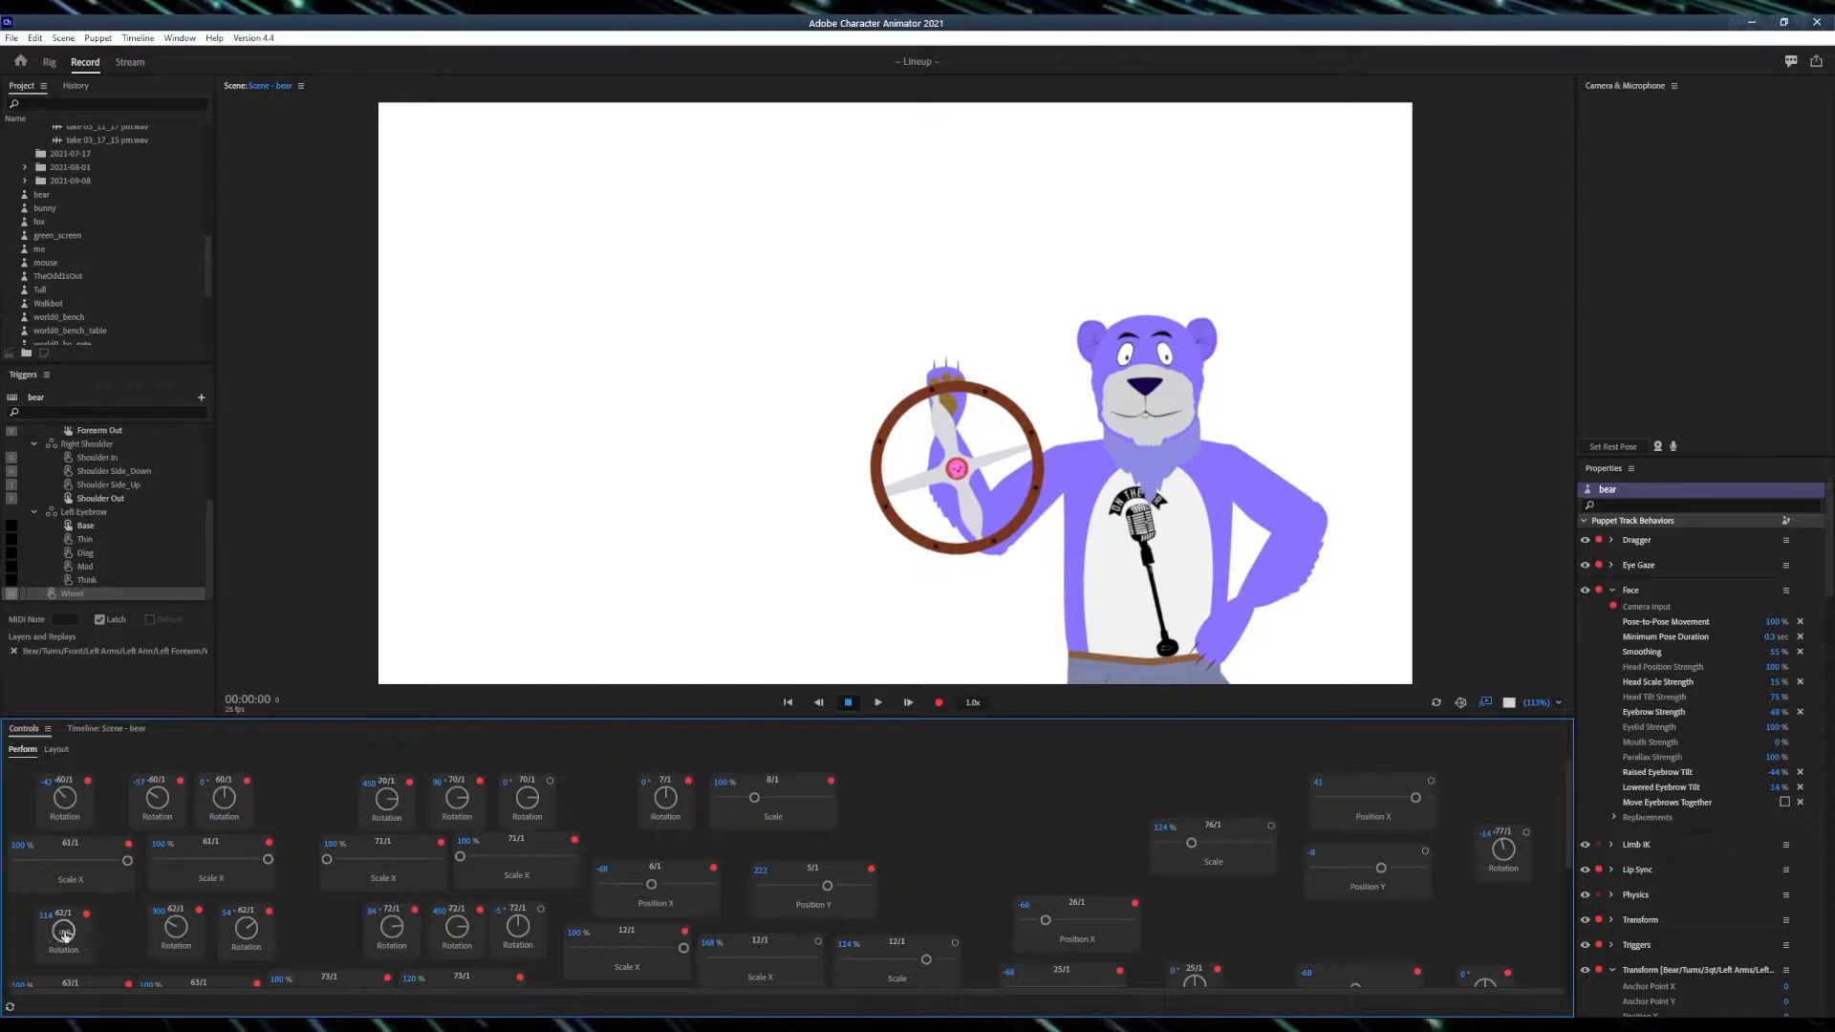
{"action": "left_click_drag", "start_coordinate": [63, 934], "coordinate": [80, 901]}
- Open the bear puppet in Rig mode and locate the Wheel layer under Front > Left Arms > Left Arm > Left Forearm
{"action": "double_click", "coordinate": [114, 650]}
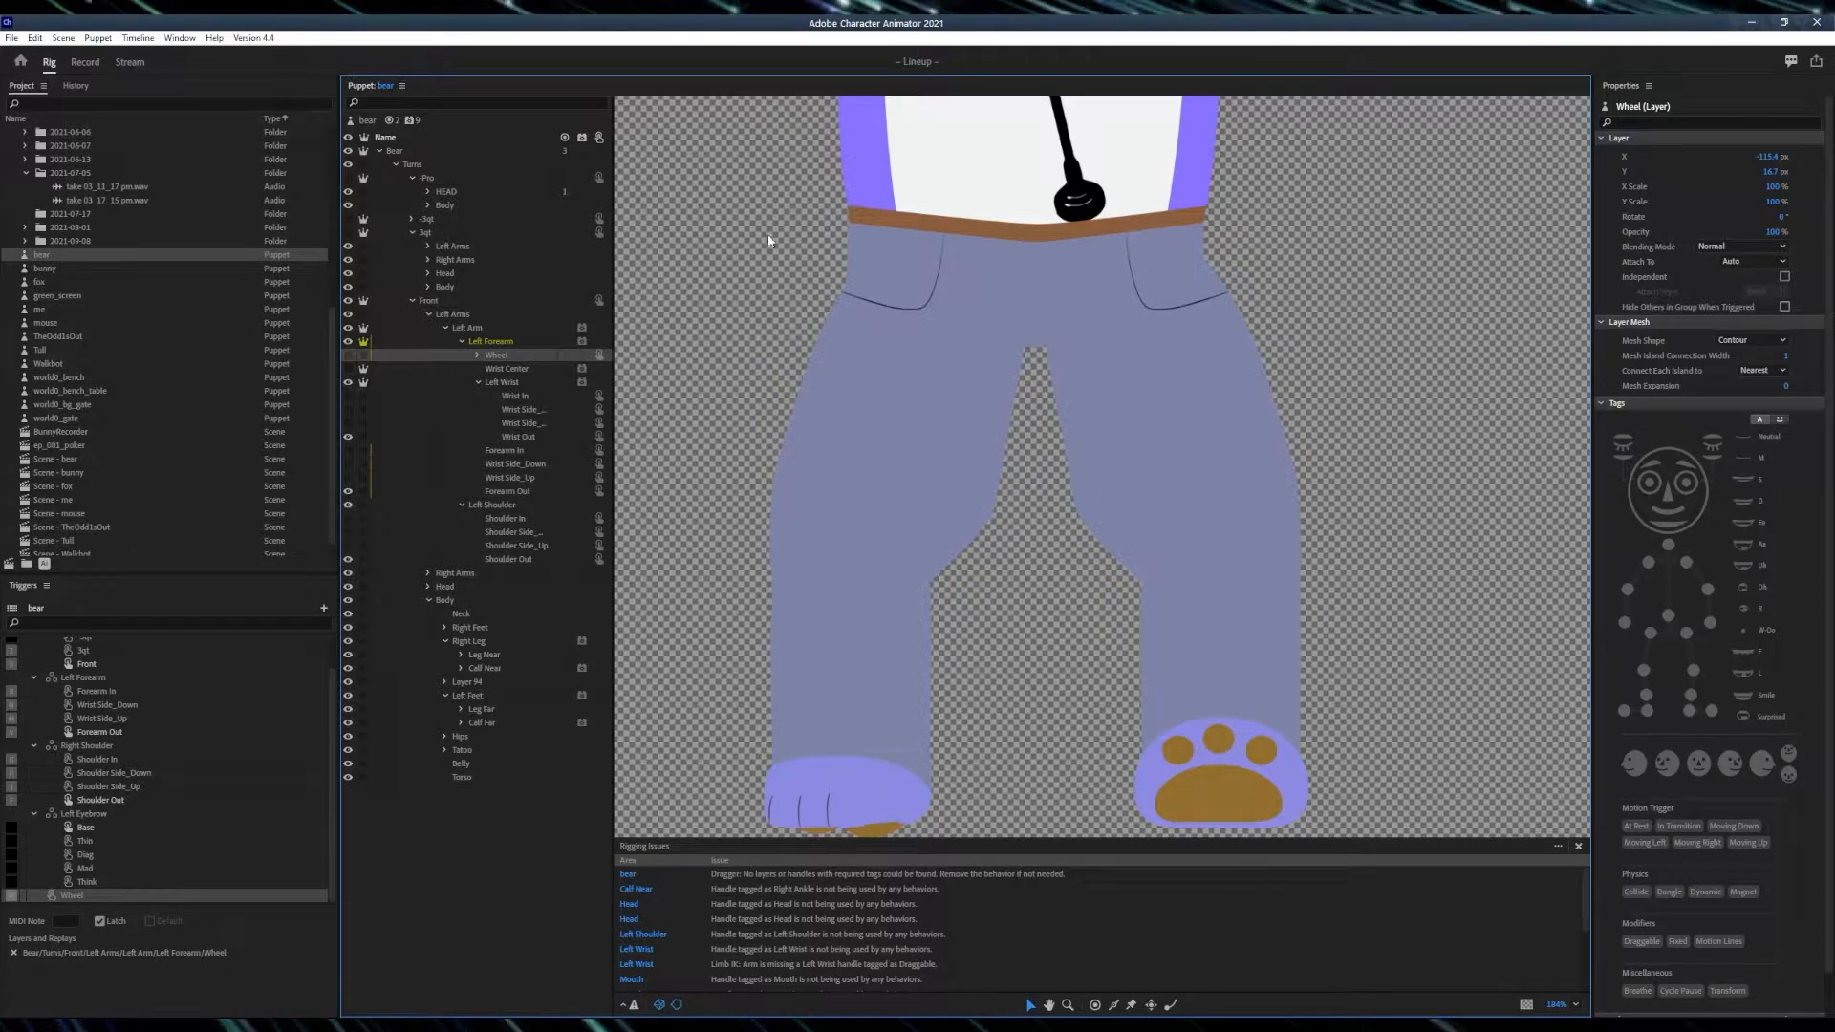
{"action": "left_click_drag", "start_coordinate": [809, 273], "coordinate": [979, 612]}
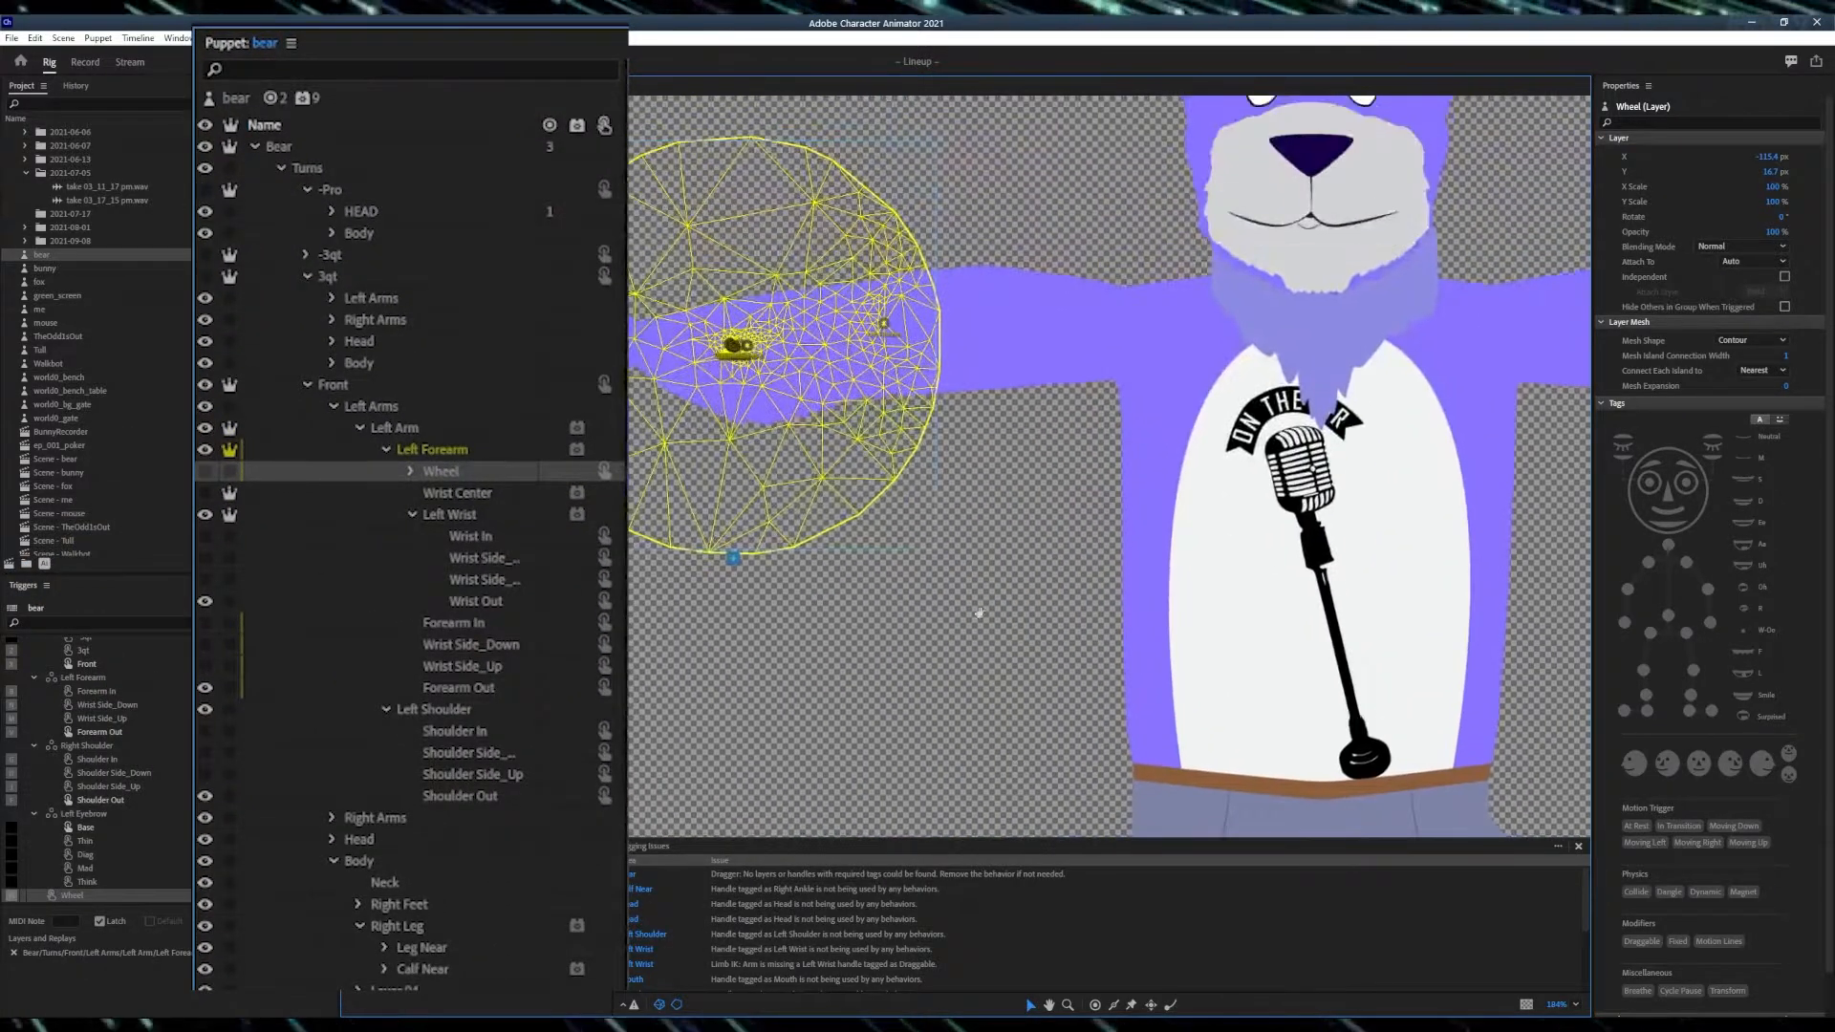
{"action": "left_click_drag", "start_coordinate": [1087, 409], "coordinate": [1124, 638]}
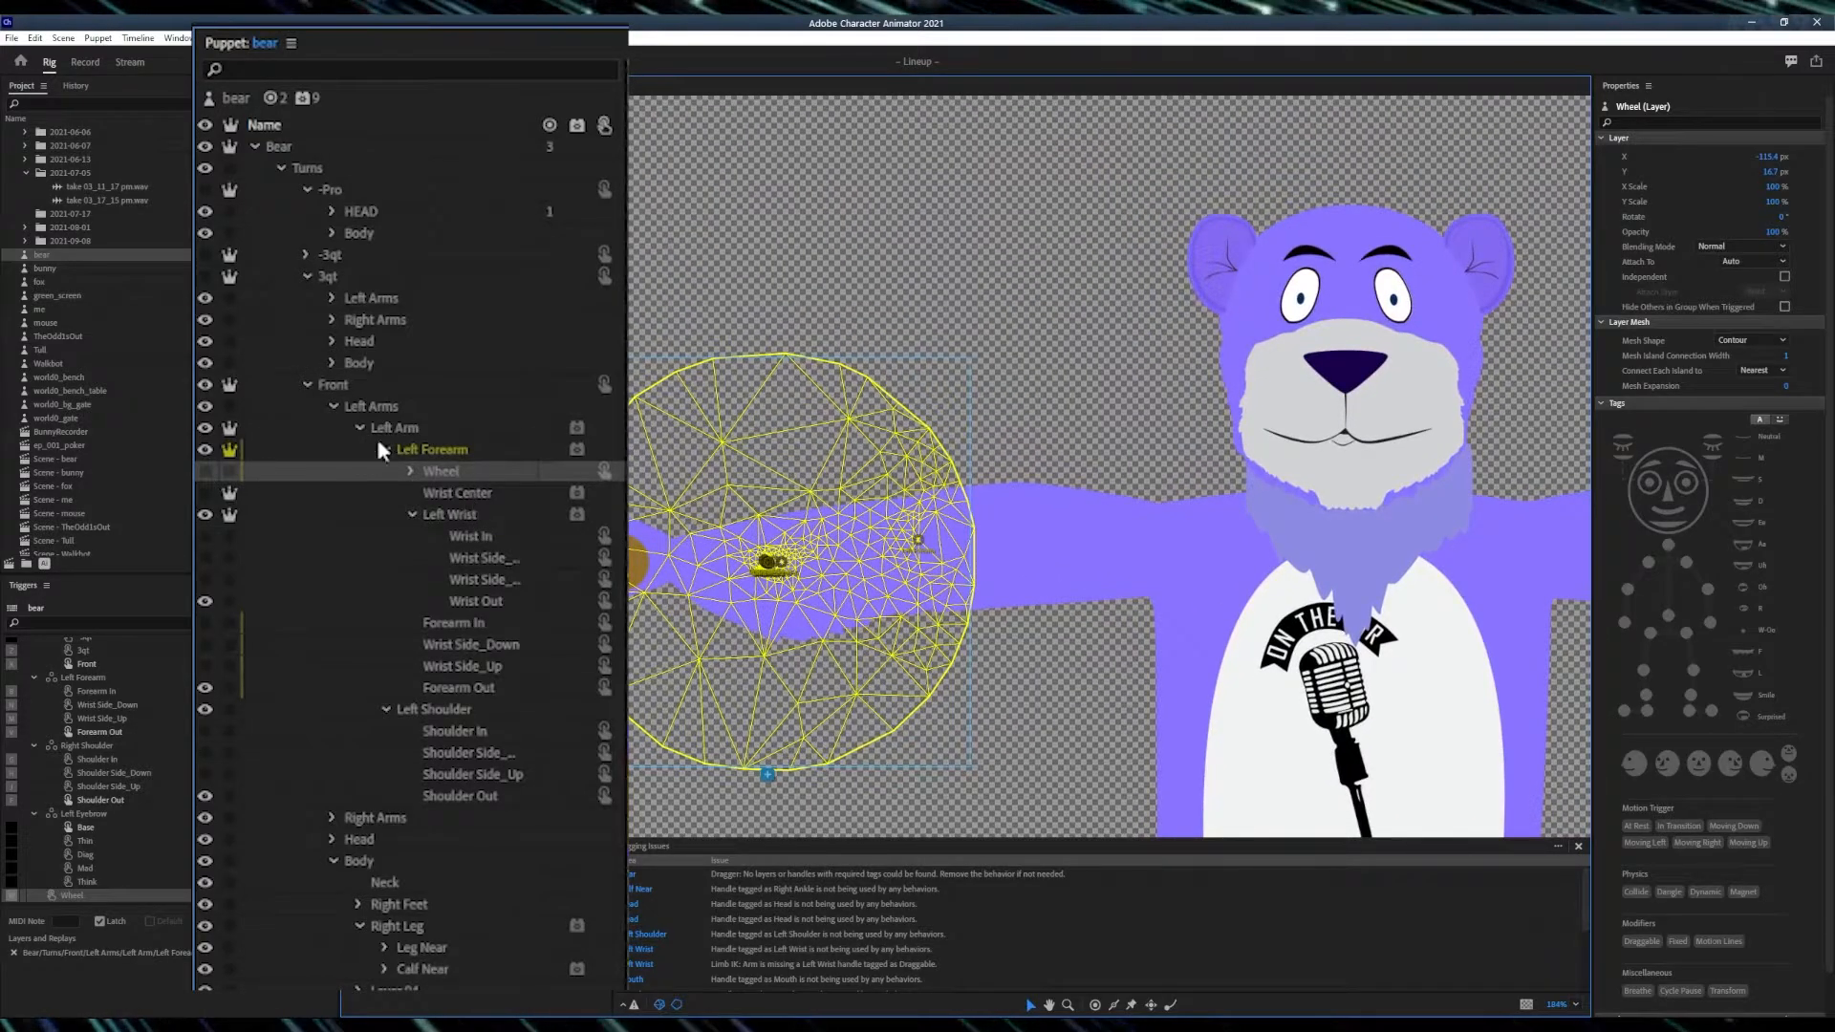
{"action": "left_click", "coordinate": [306, 384]}
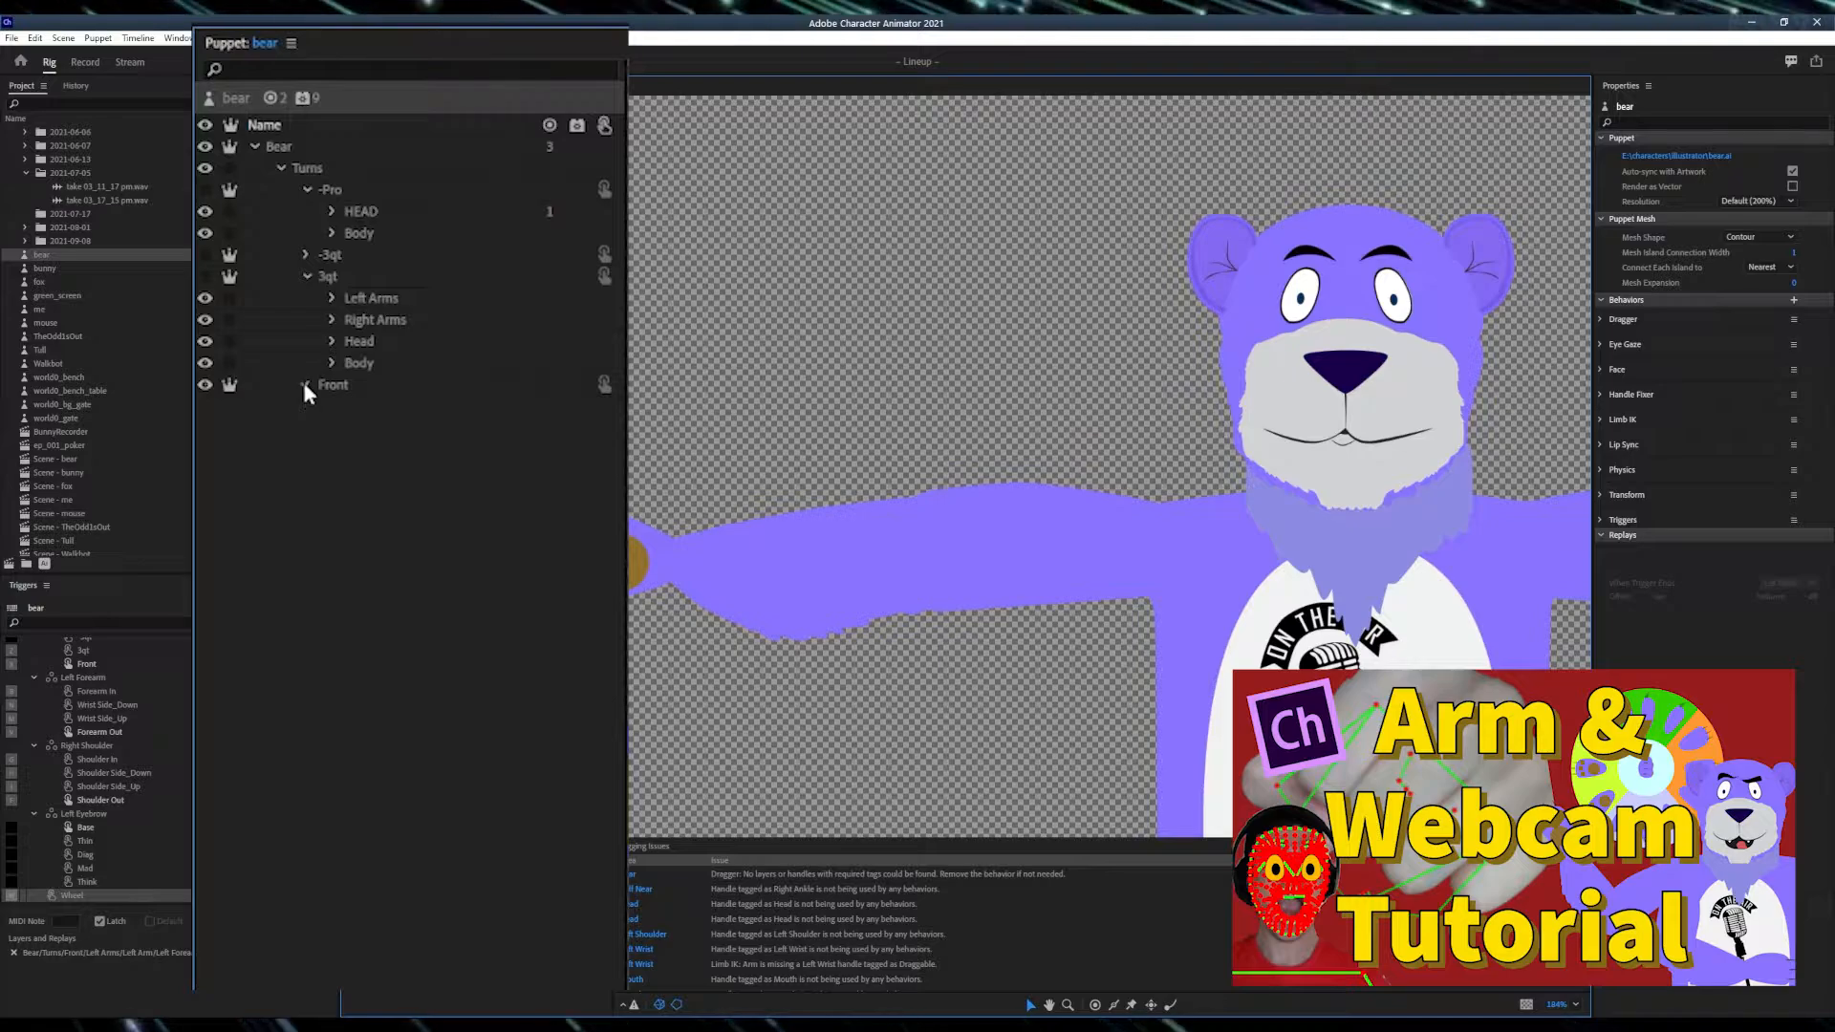
{"action": "left_click", "coordinate": [306, 385]}
{"action": "left_click", "coordinate": [332, 407]}
{"action": "left_click", "coordinate": [332, 406]}
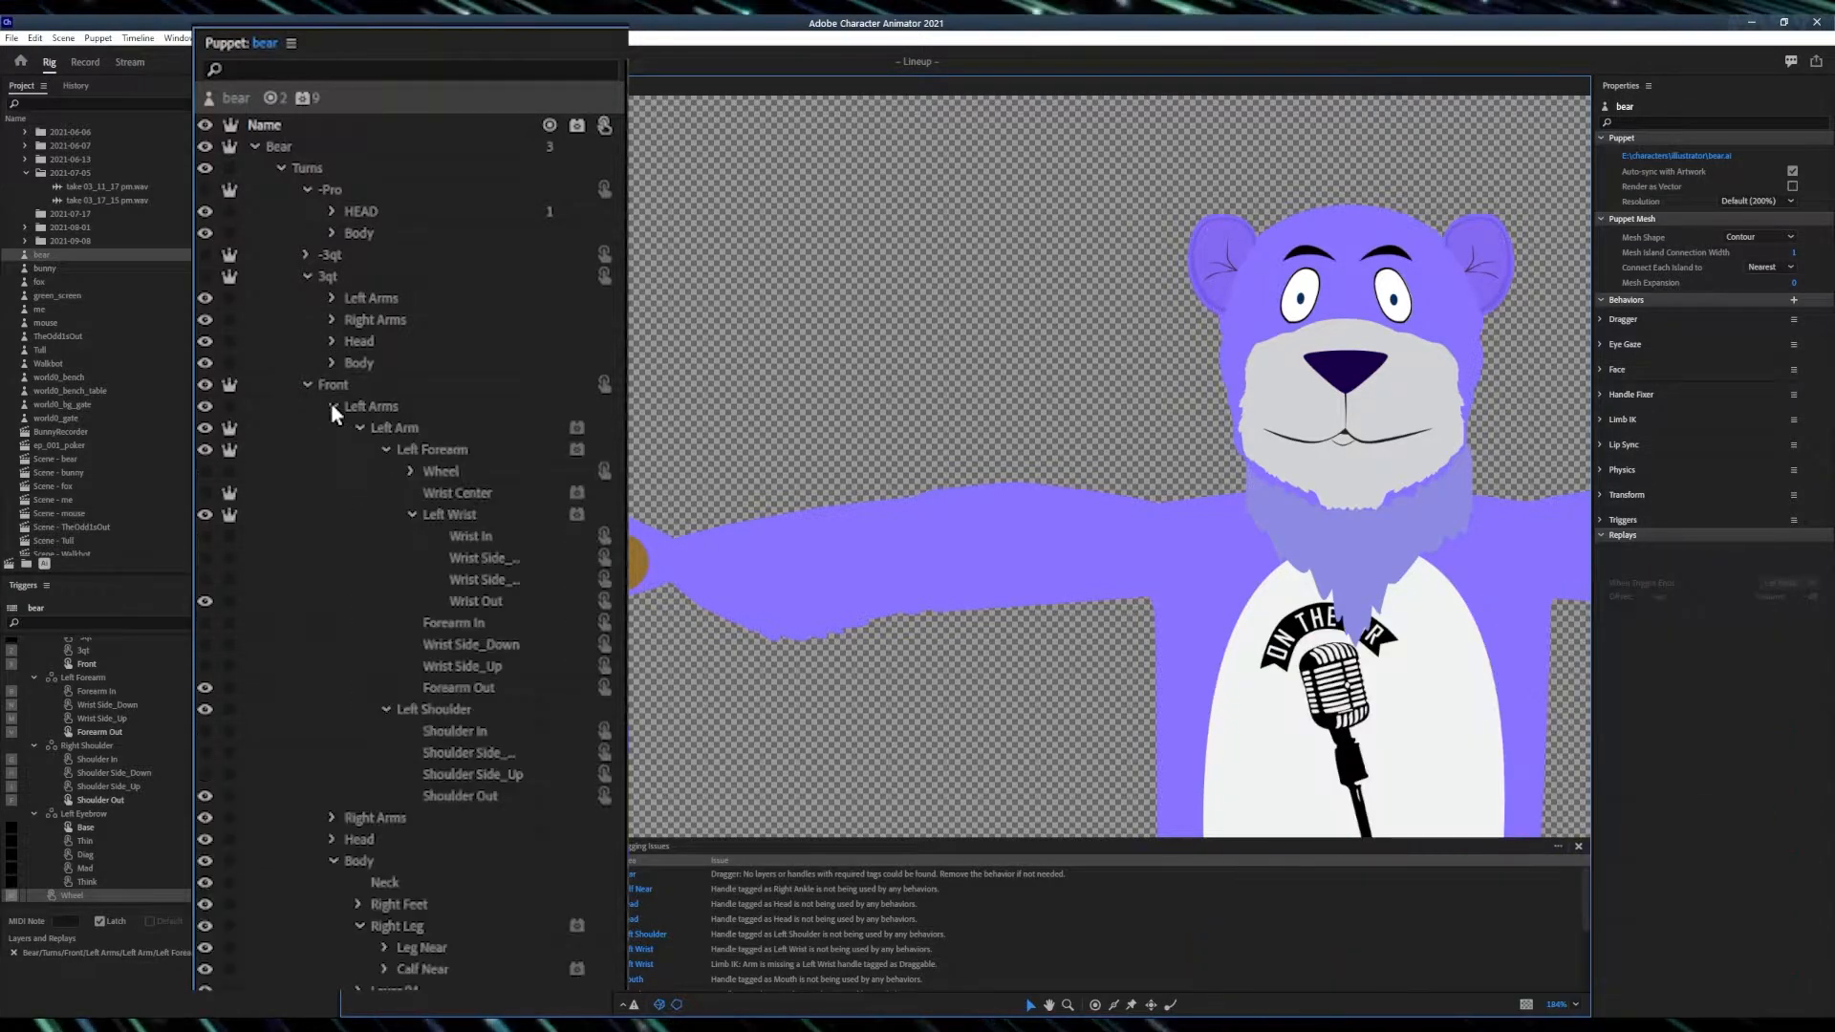
{"action": "left_click", "coordinate": [392, 426]}
{"action": "left_click", "coordinate": [421, 449]}
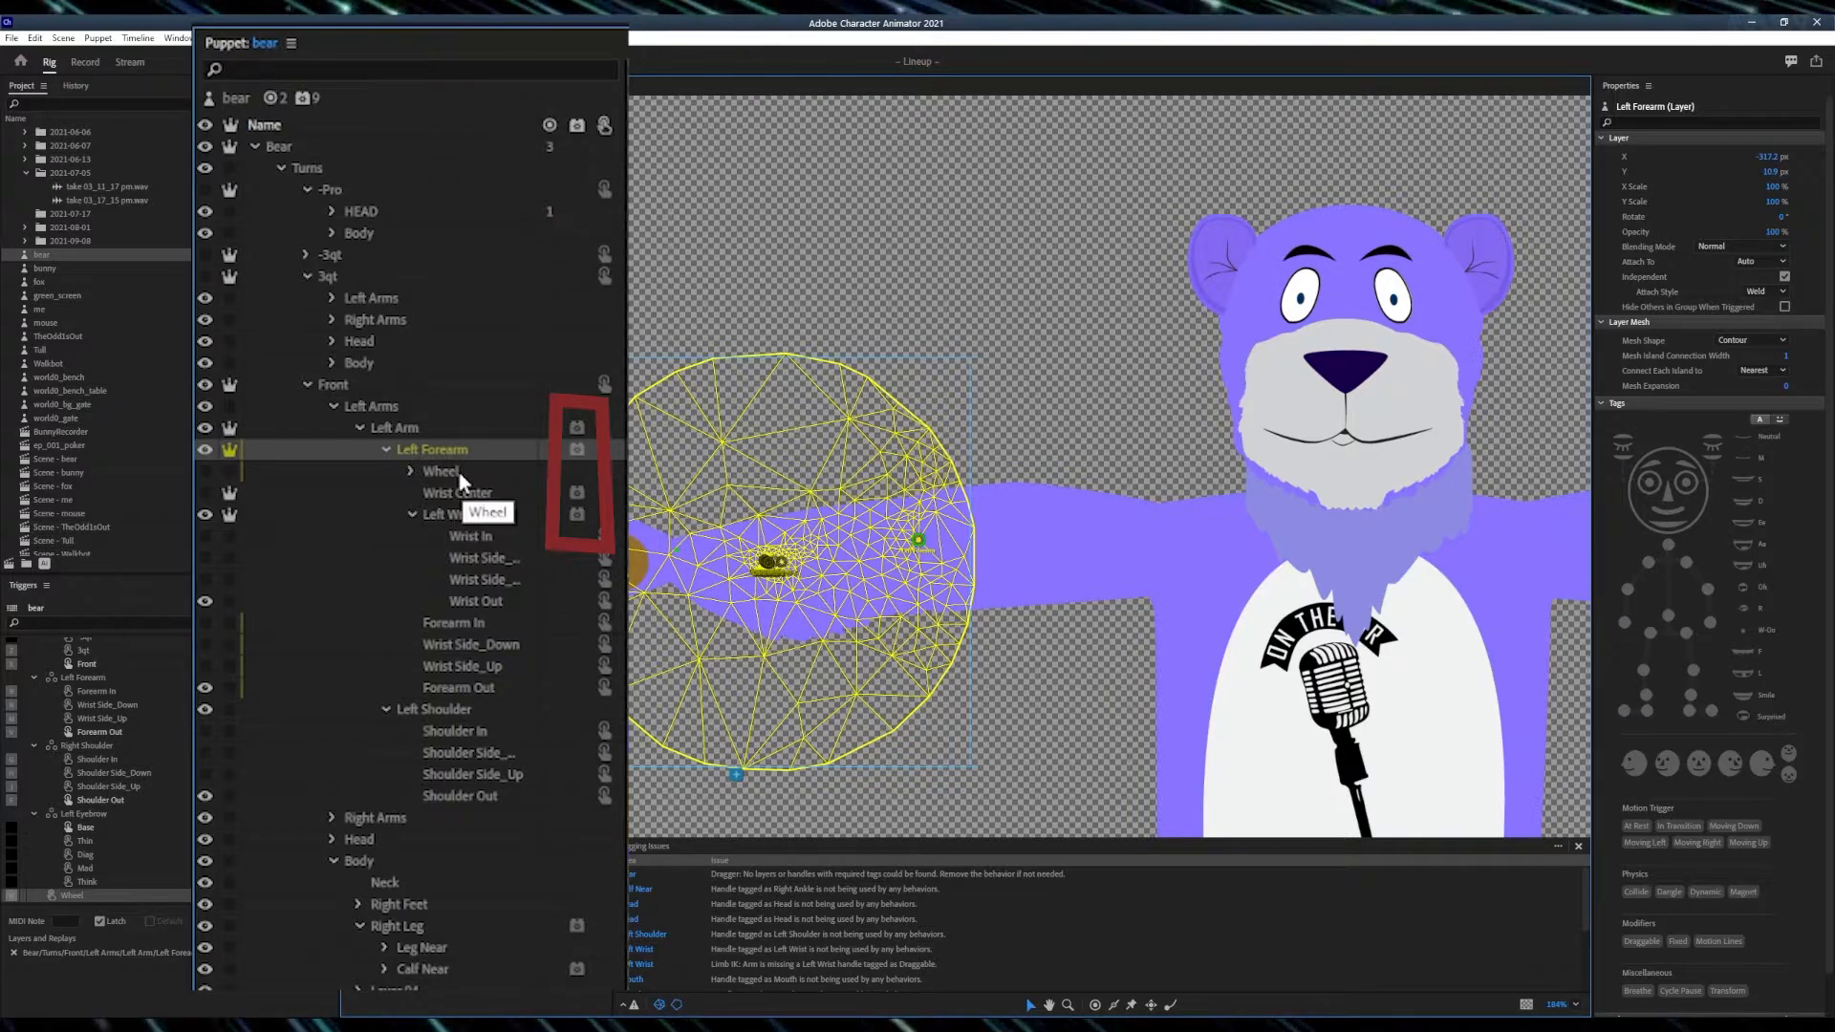
{"action": "left_click", "coordinate": [459, 472]}
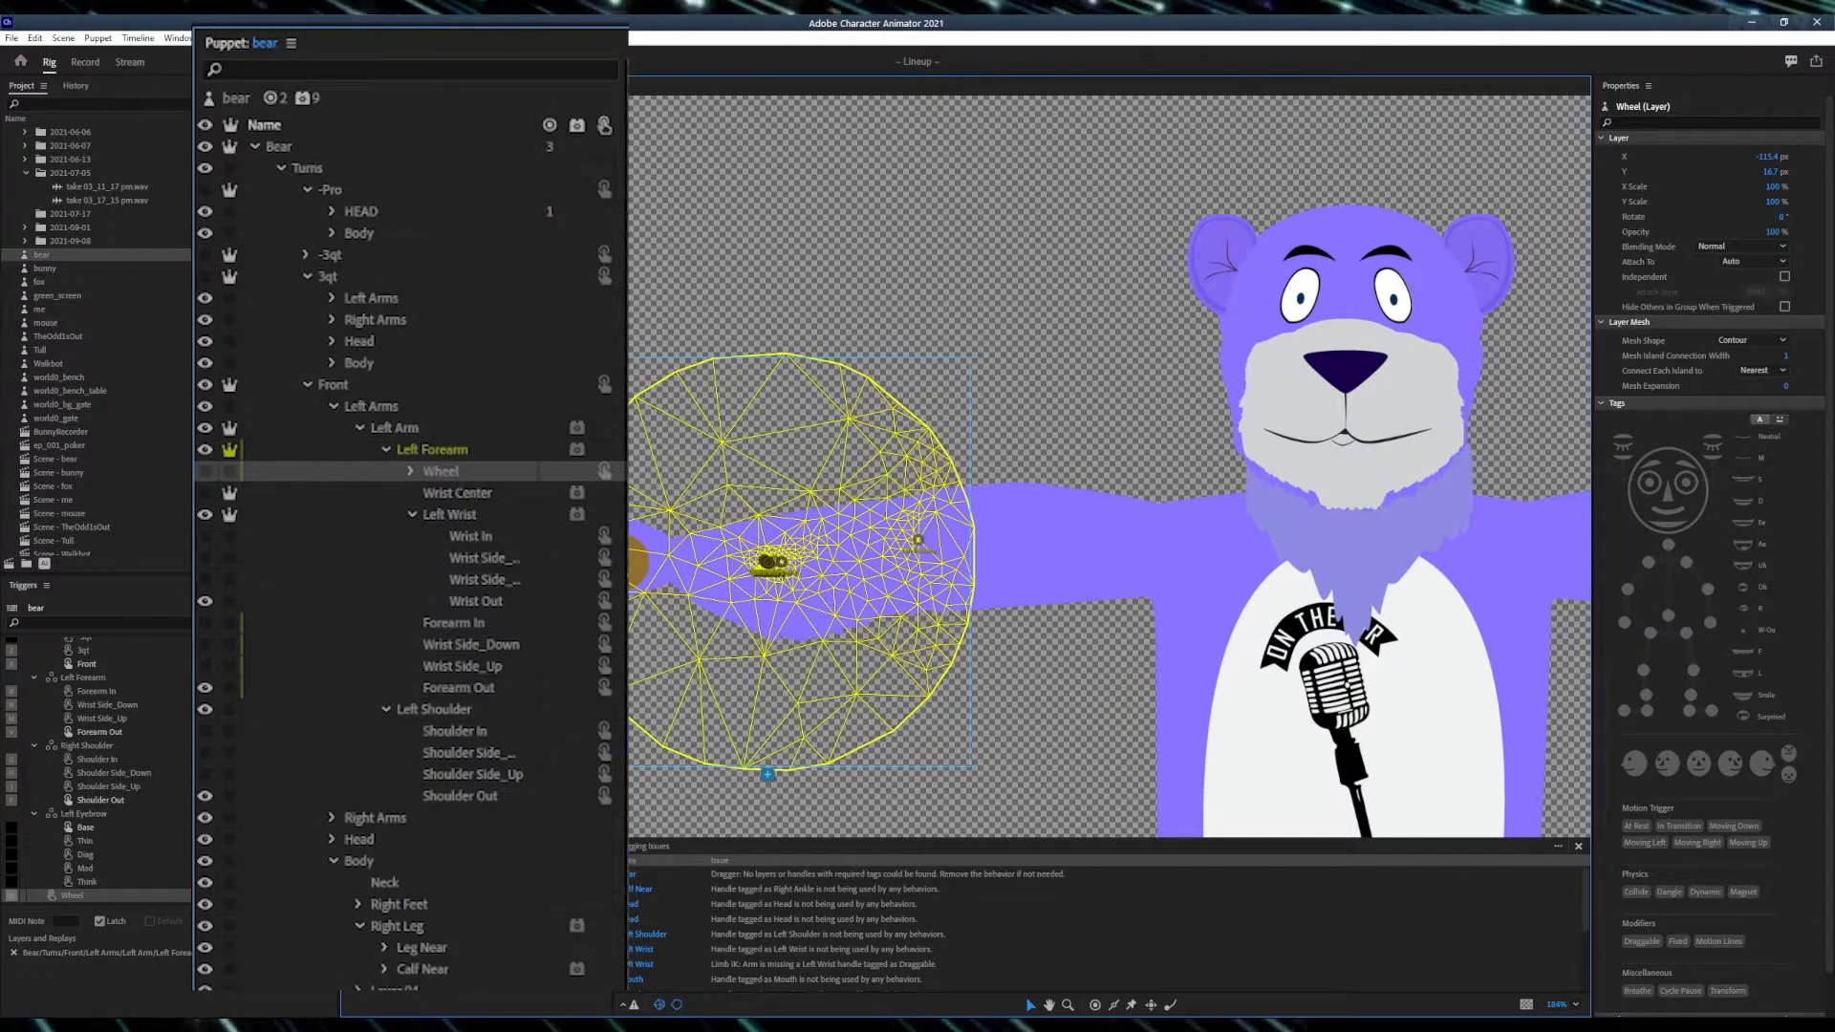
- Toggle the Wheel layer's visibility on and off, then inspect the Forearm In and Wrist Side_Down layers
{"action": "left_click", "coordinate": [208, 473]}
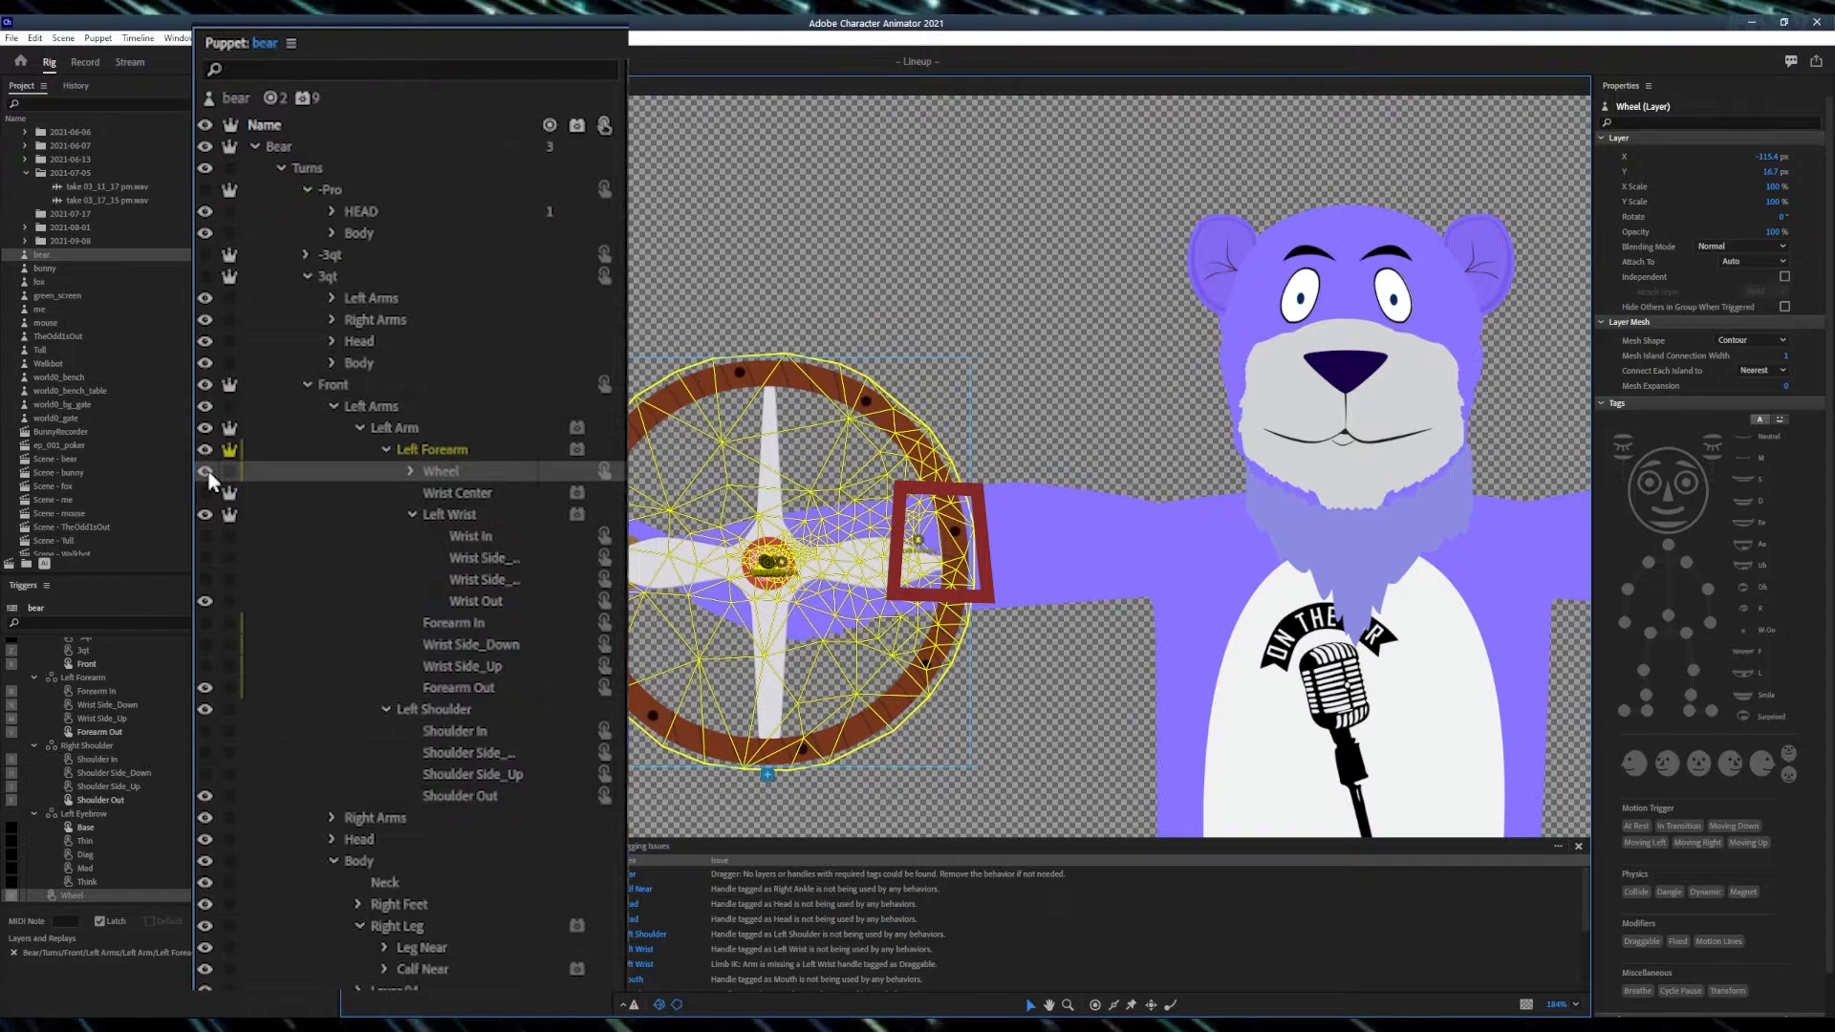
{"action": "left_click", "coordinate": [207, 472]}
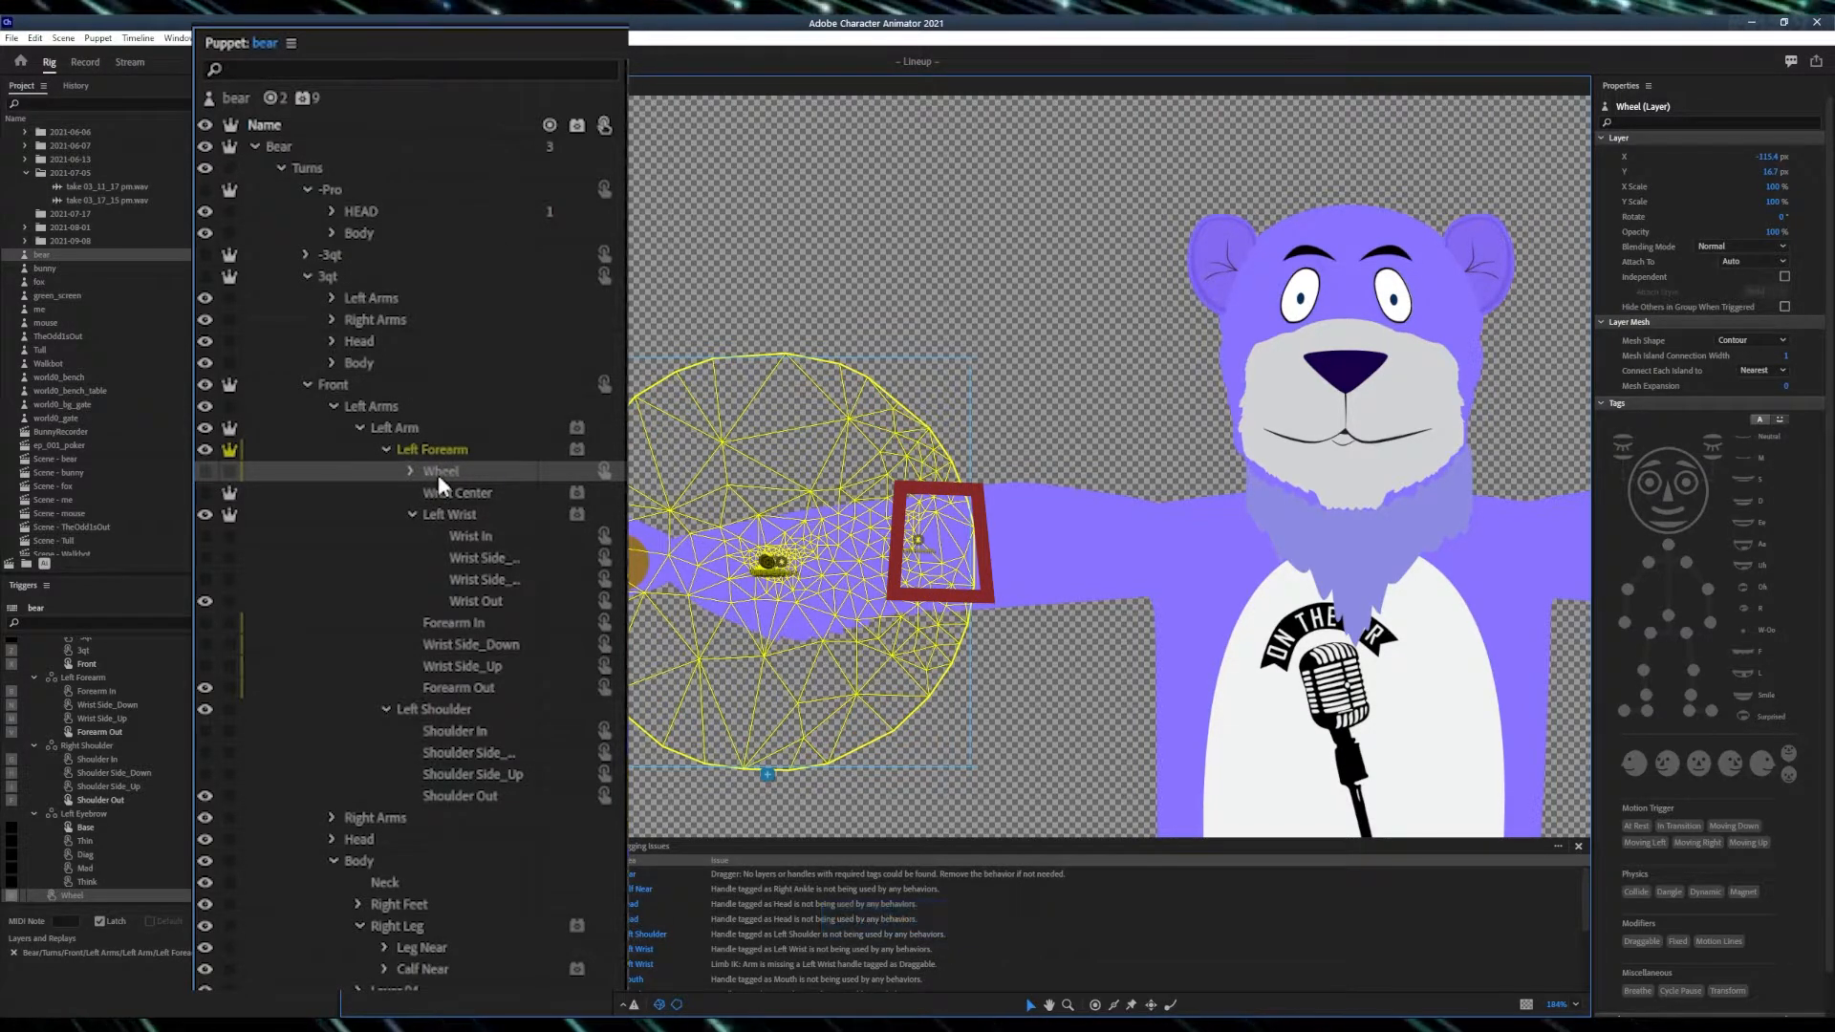
{"action": "left_click", "coordinate": [453, 622]}
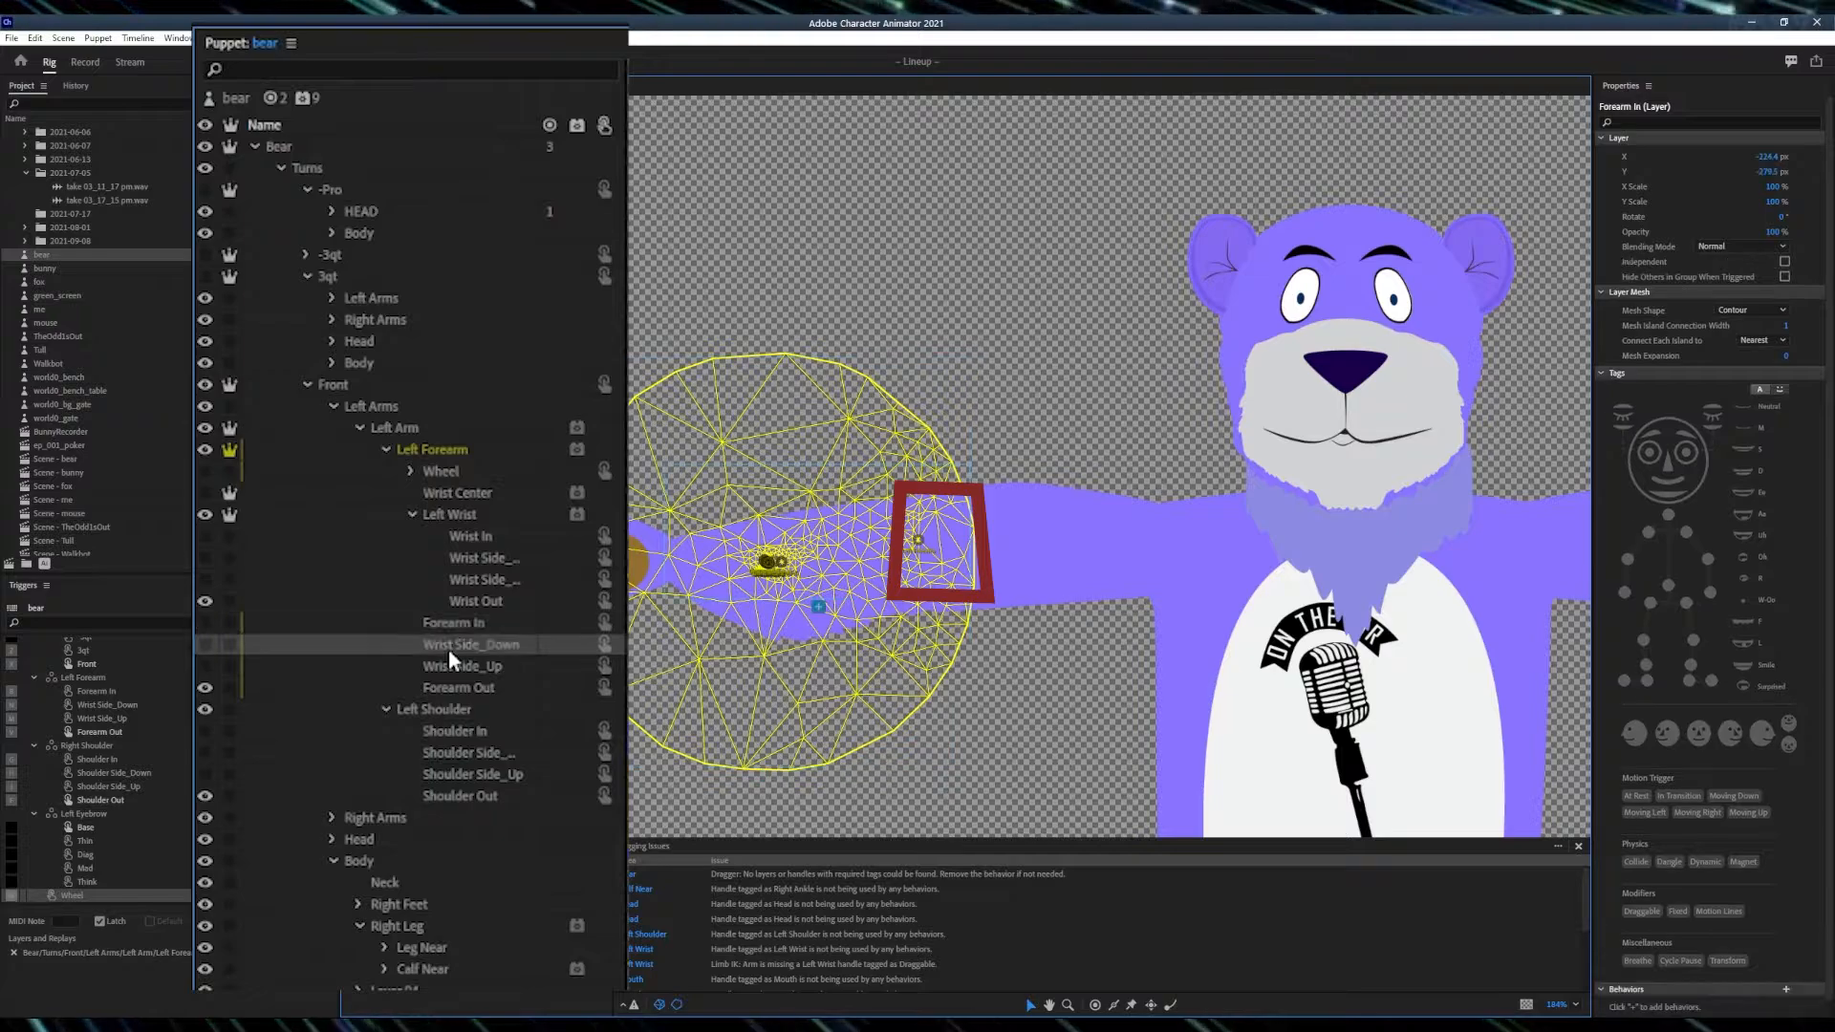
{"action": "left_click", "coordinate": [442, 661]}
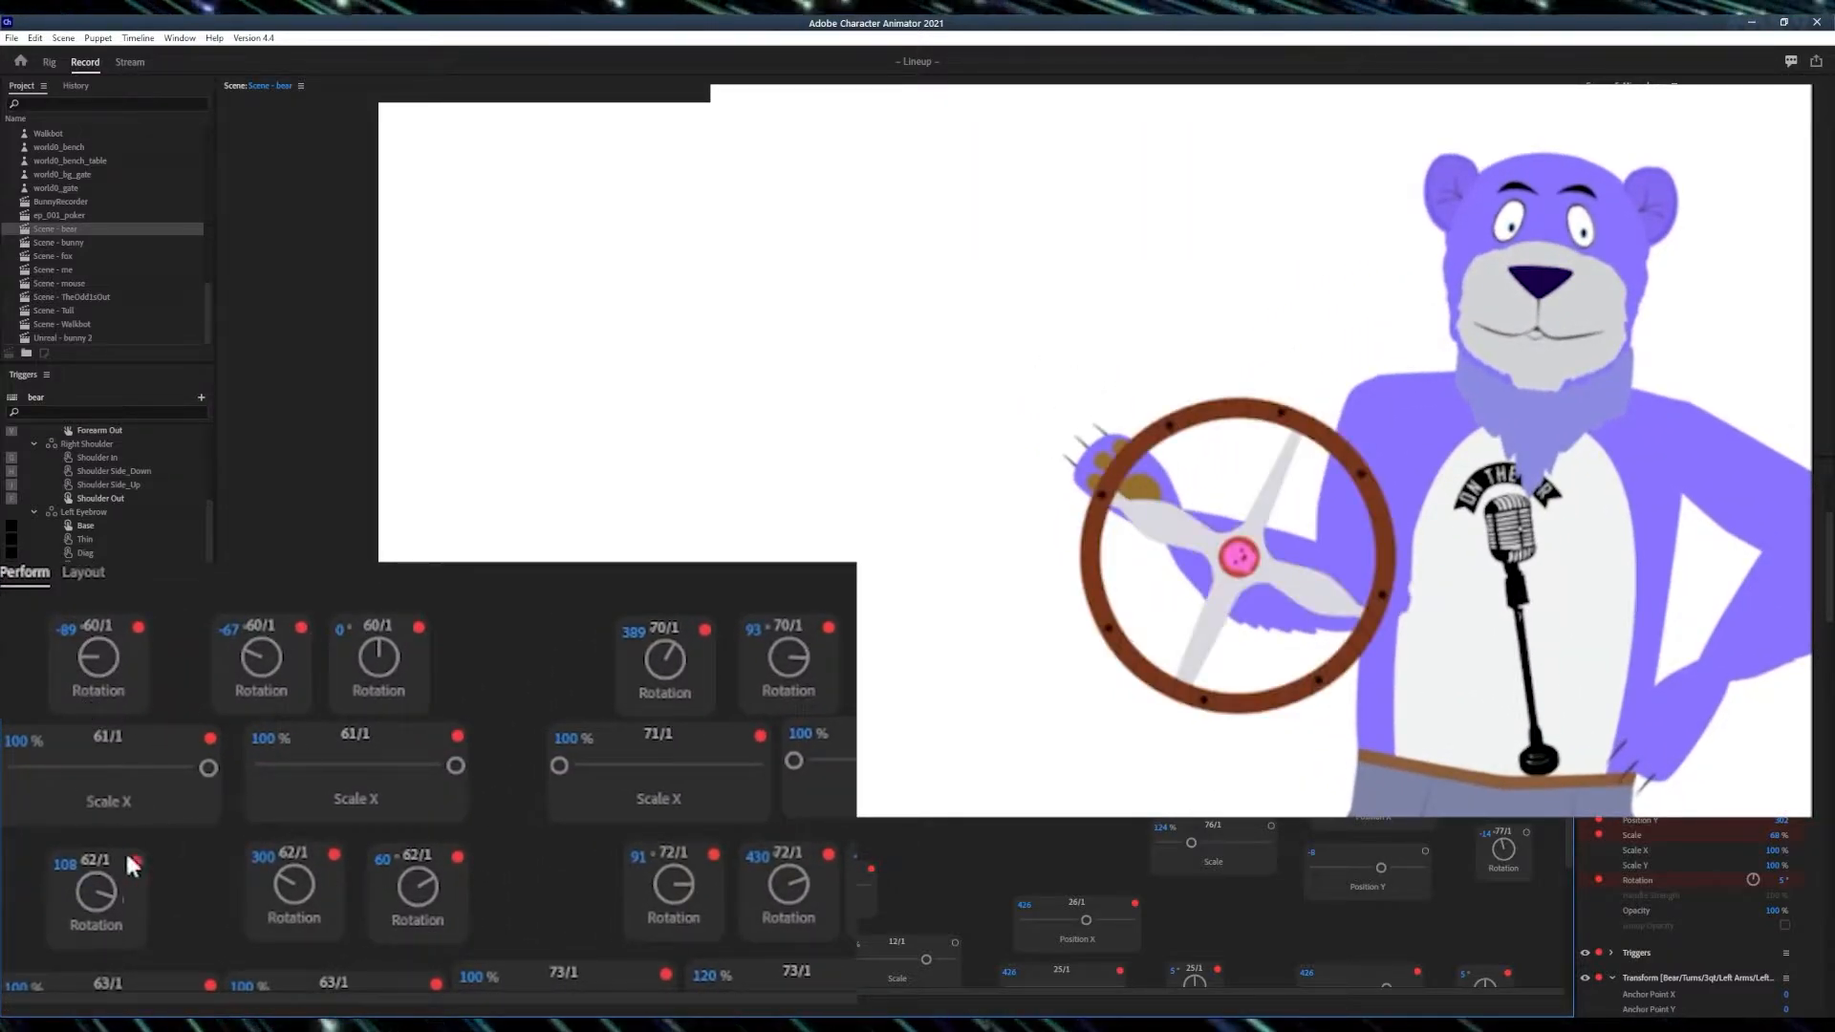
- Turn the upper-arm and forearm Rotation knobs repeatedly to swing the arm and wheel into different poses
{"action": "left_click_drag", "start_coordinate": [101, 906], "coordinate": [109, 855]}
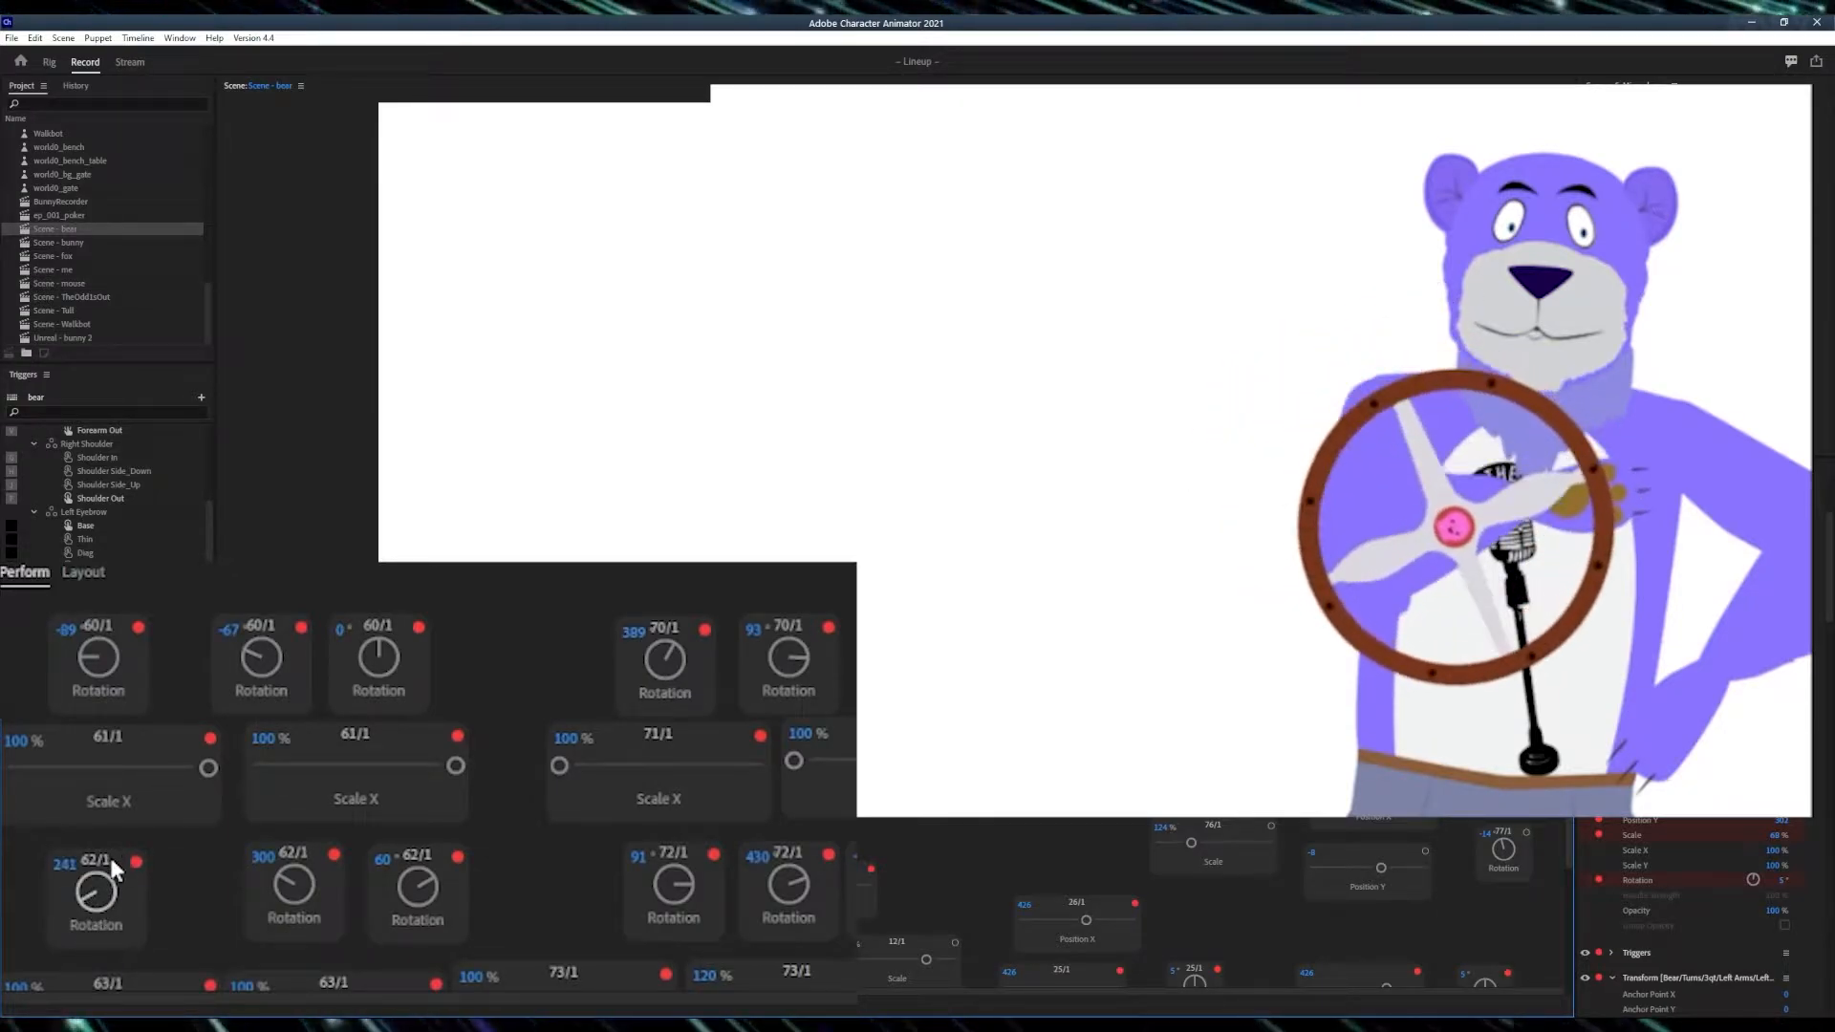
{"action": "left_click_drag", "start_coordinate": [85, 681], "coordinate": [103, 793]}
{"action": "left_click_drag", "start_coordinate": [99, 879], "coordinate": [75, 919]}
{"action": "left_click_drag", "start_coordinate": [91, 657], "coordinate": [99, 654]}
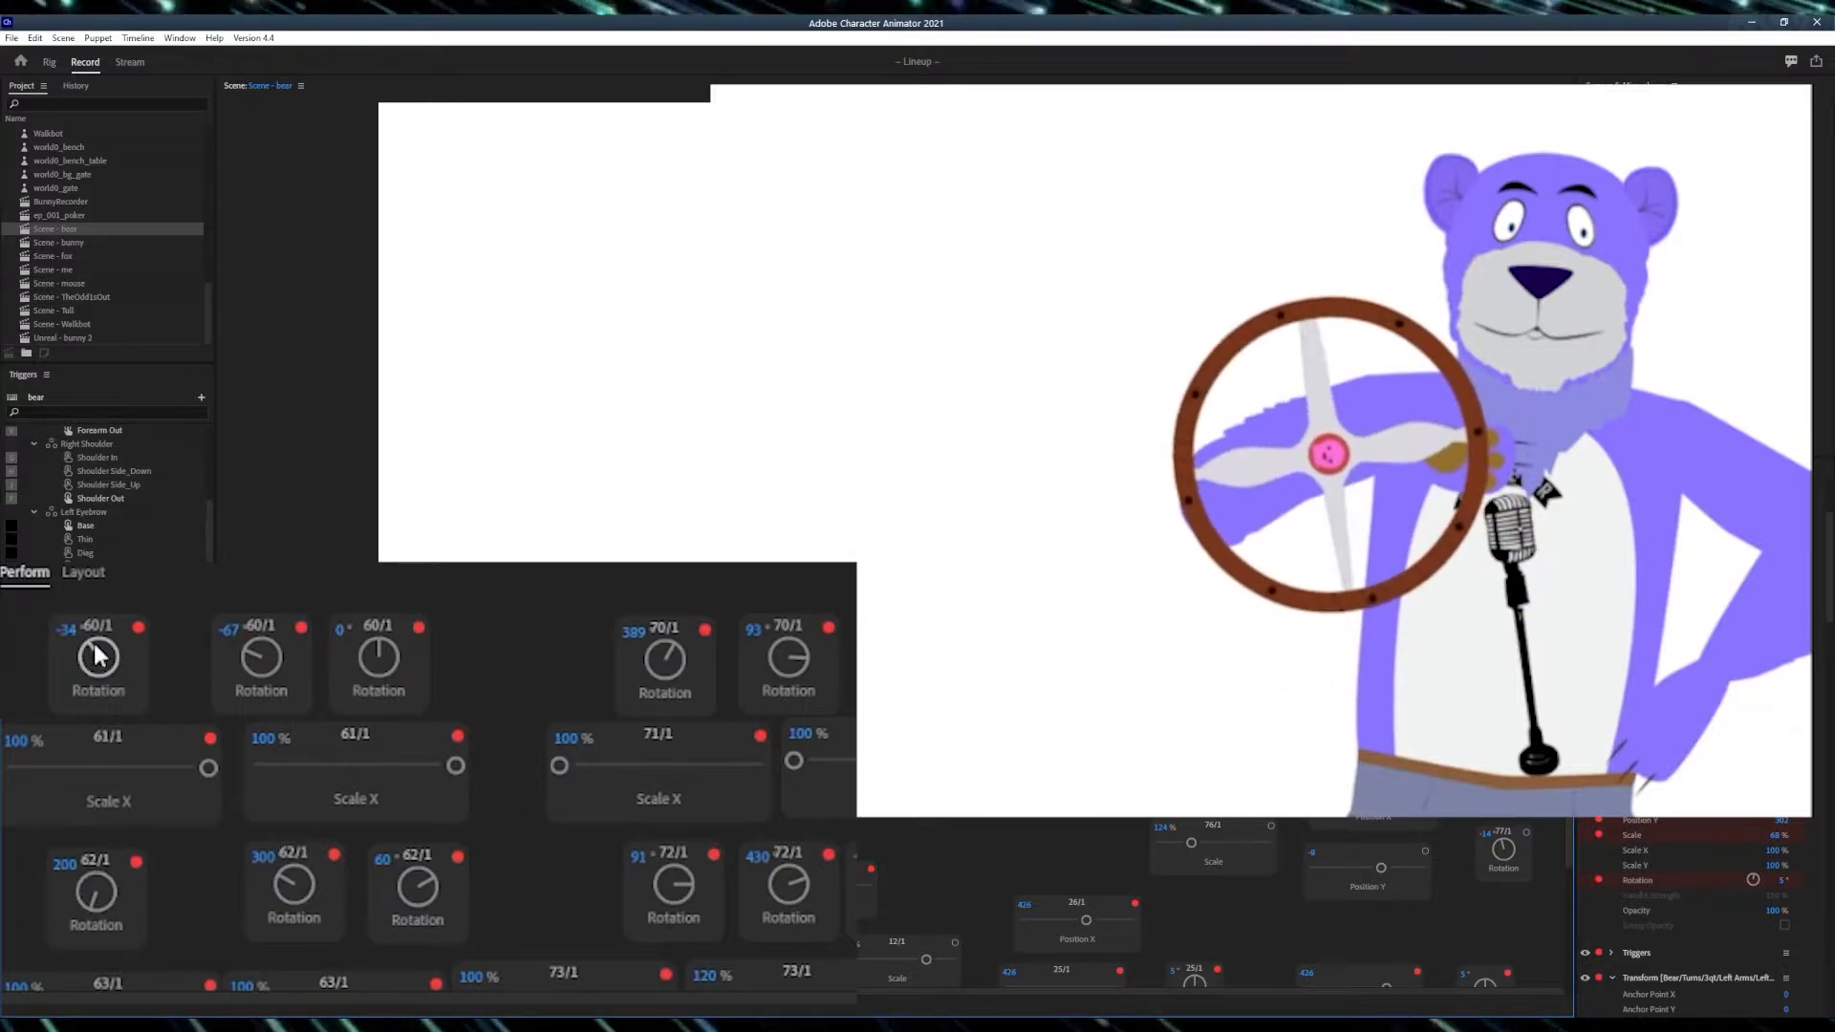
{"action": "left_click_drag", "start_coordinate": [88, 887], "coordinate": [84, 860]}
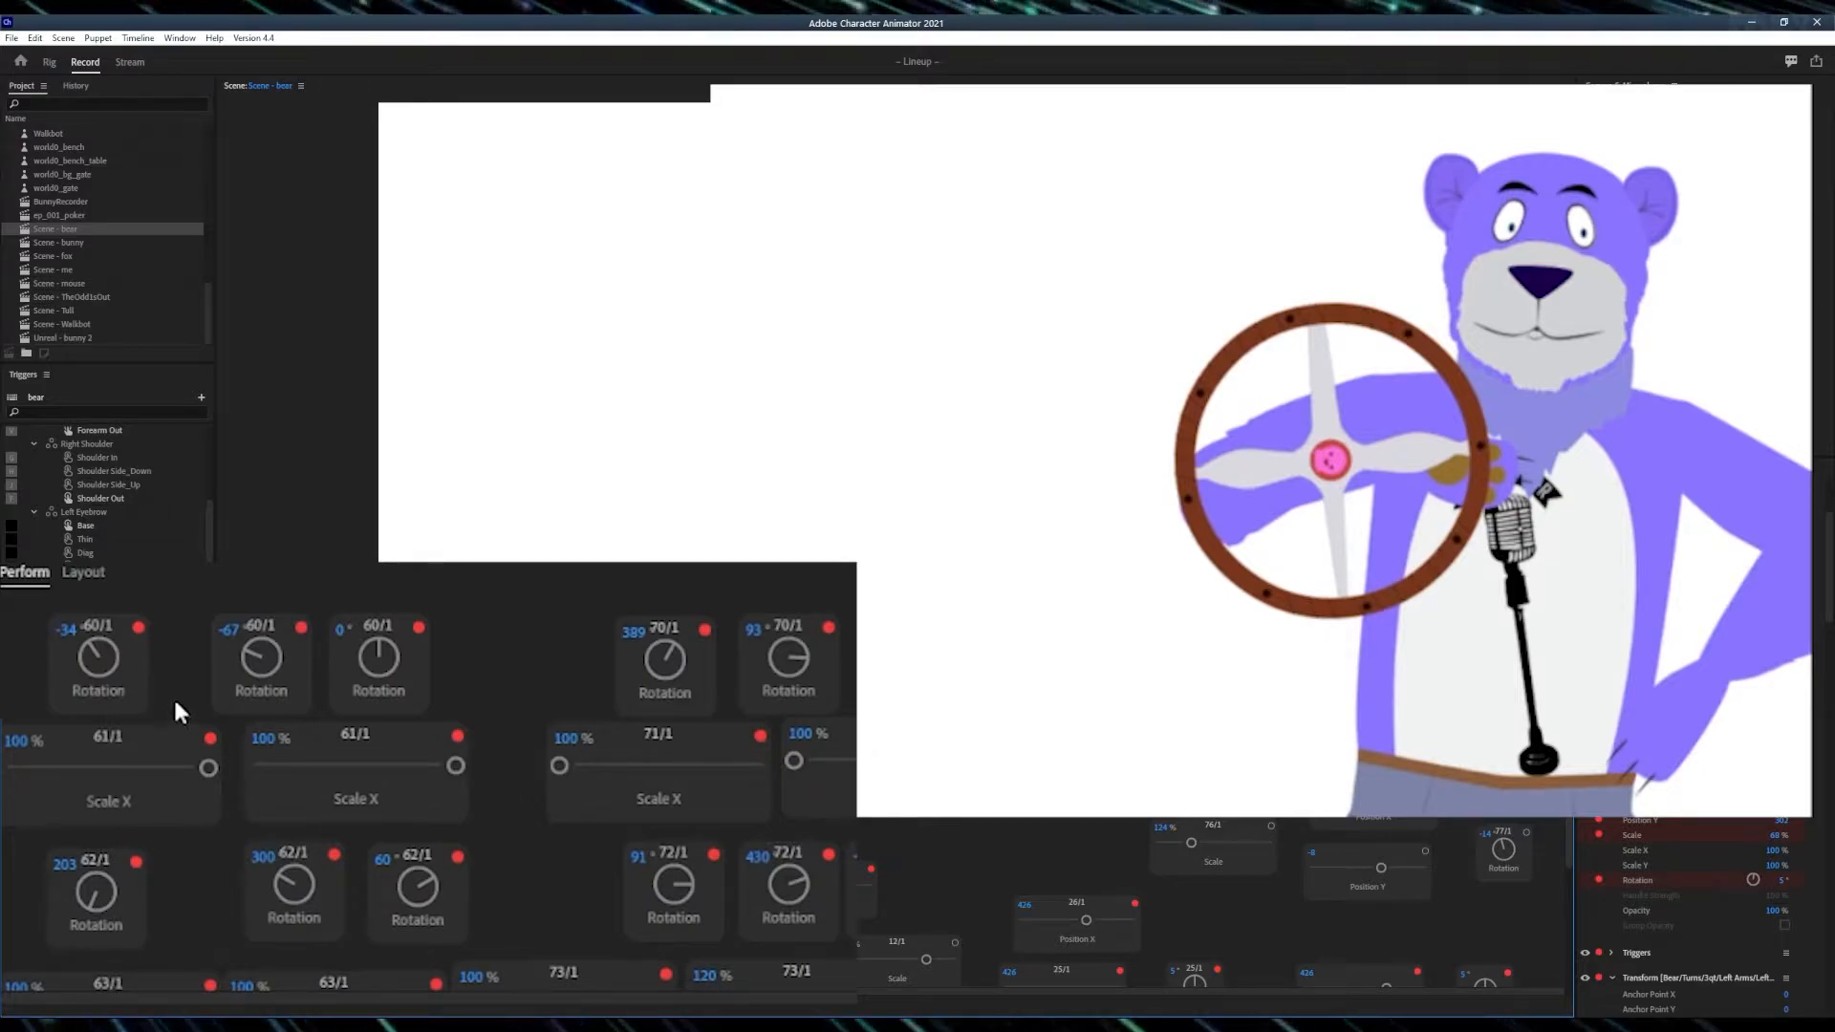
{"action": "left_click_drag", "start_coordinate": [93, 667], "coordinate": [74, 696]}
{"action": "left_click_drag", "start_coordinate": [78, 869], "coordinate": [89, 956]}
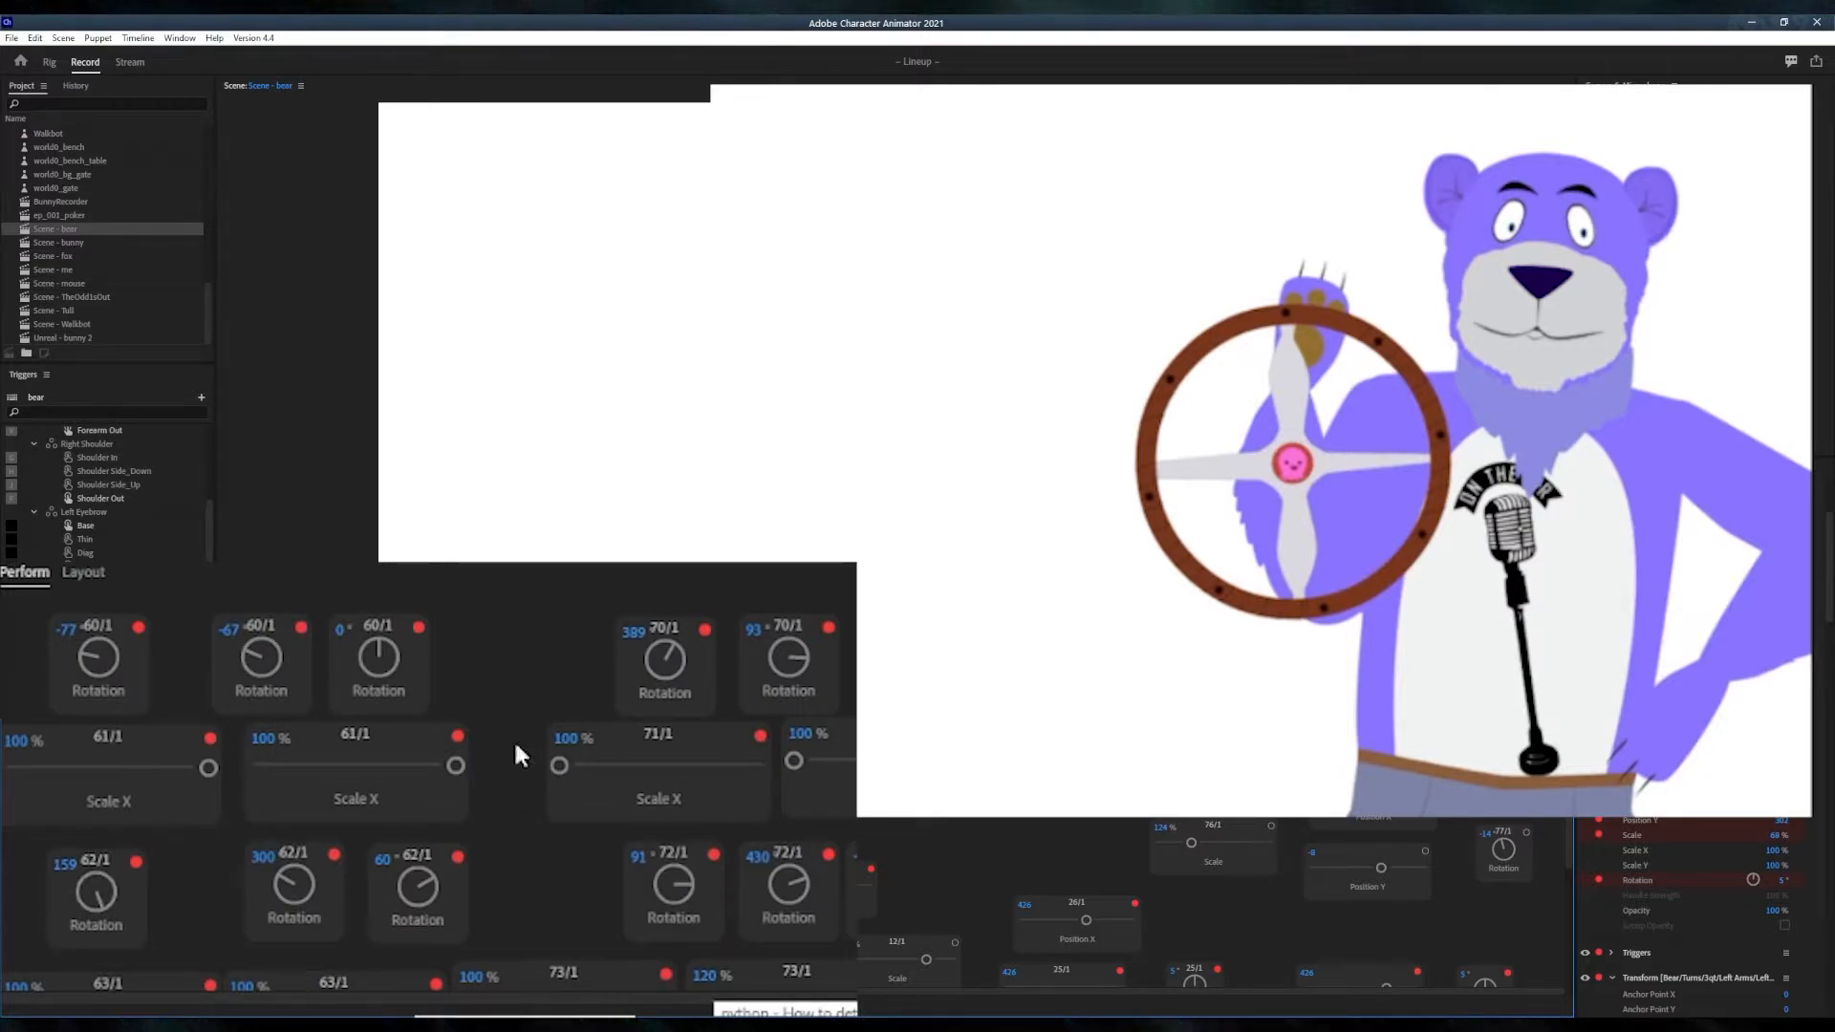
{"action": "left_click_drag", "start_coordinate": [96, 662], "coordinate": [109, 632]}
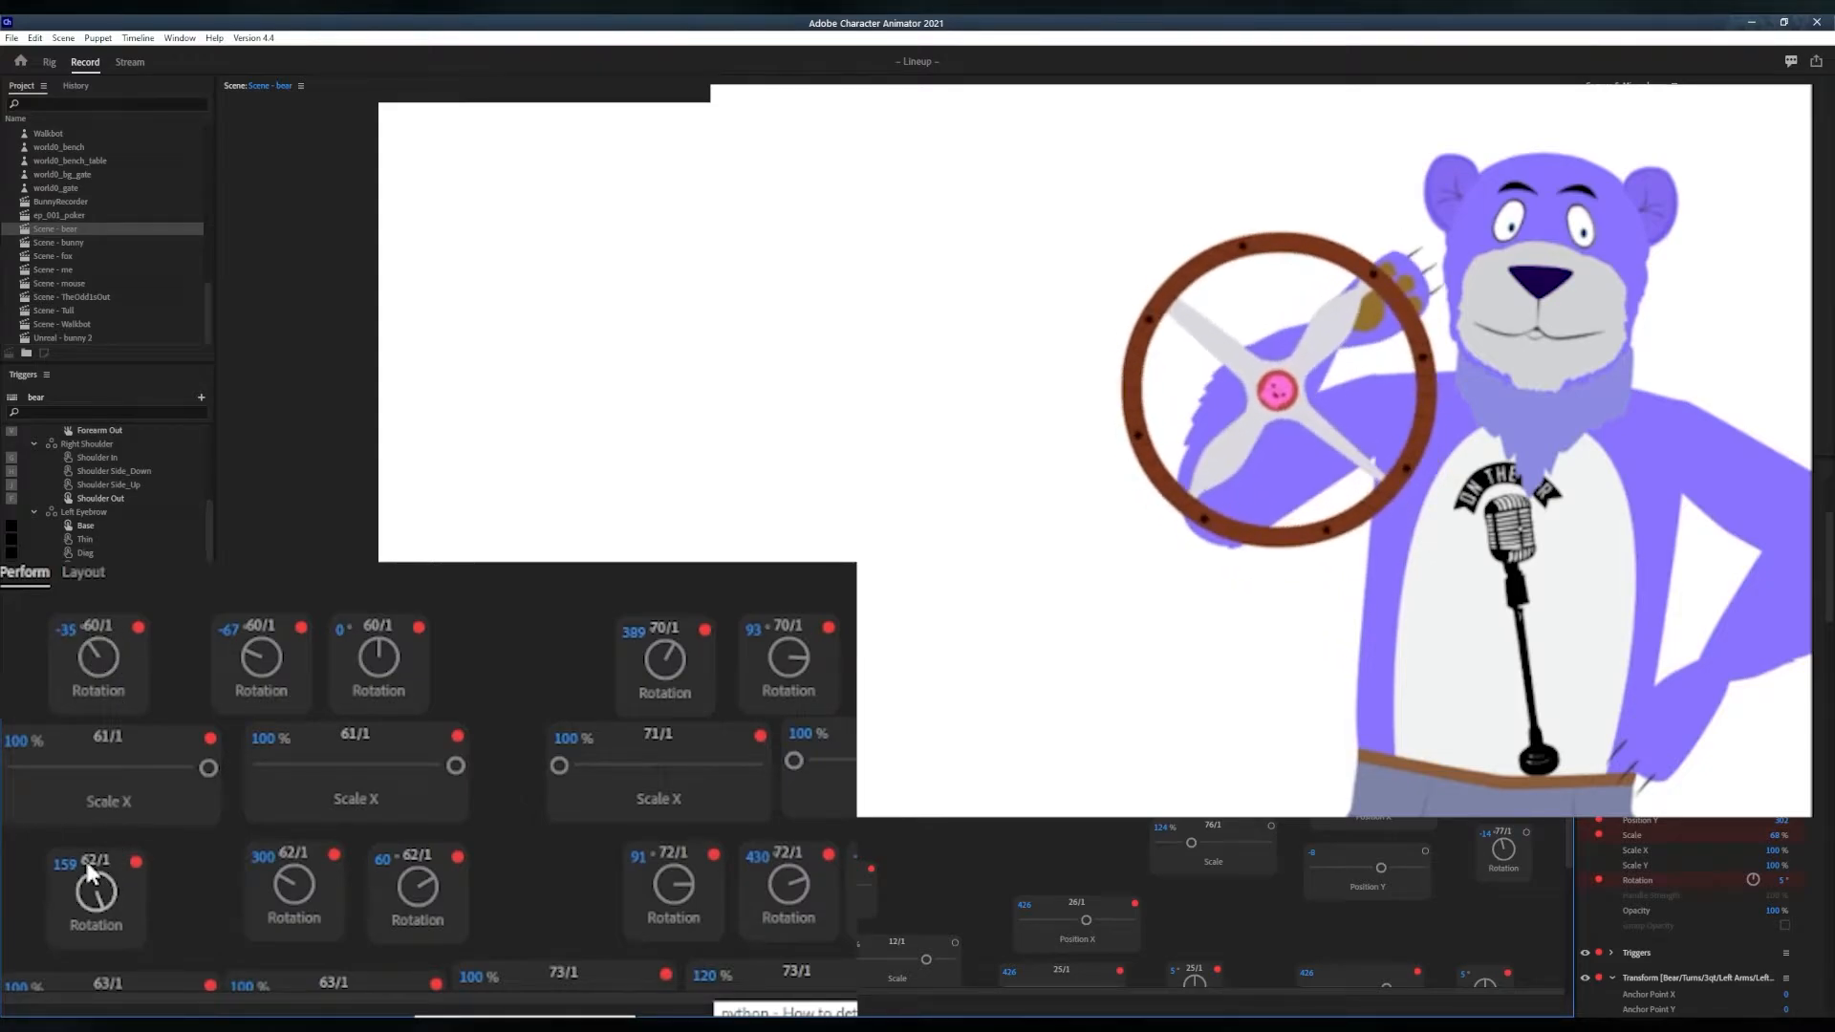
{"action": "left_click_drag", "start_coordinate": [89, 871], "coordinate": [134, 848]}
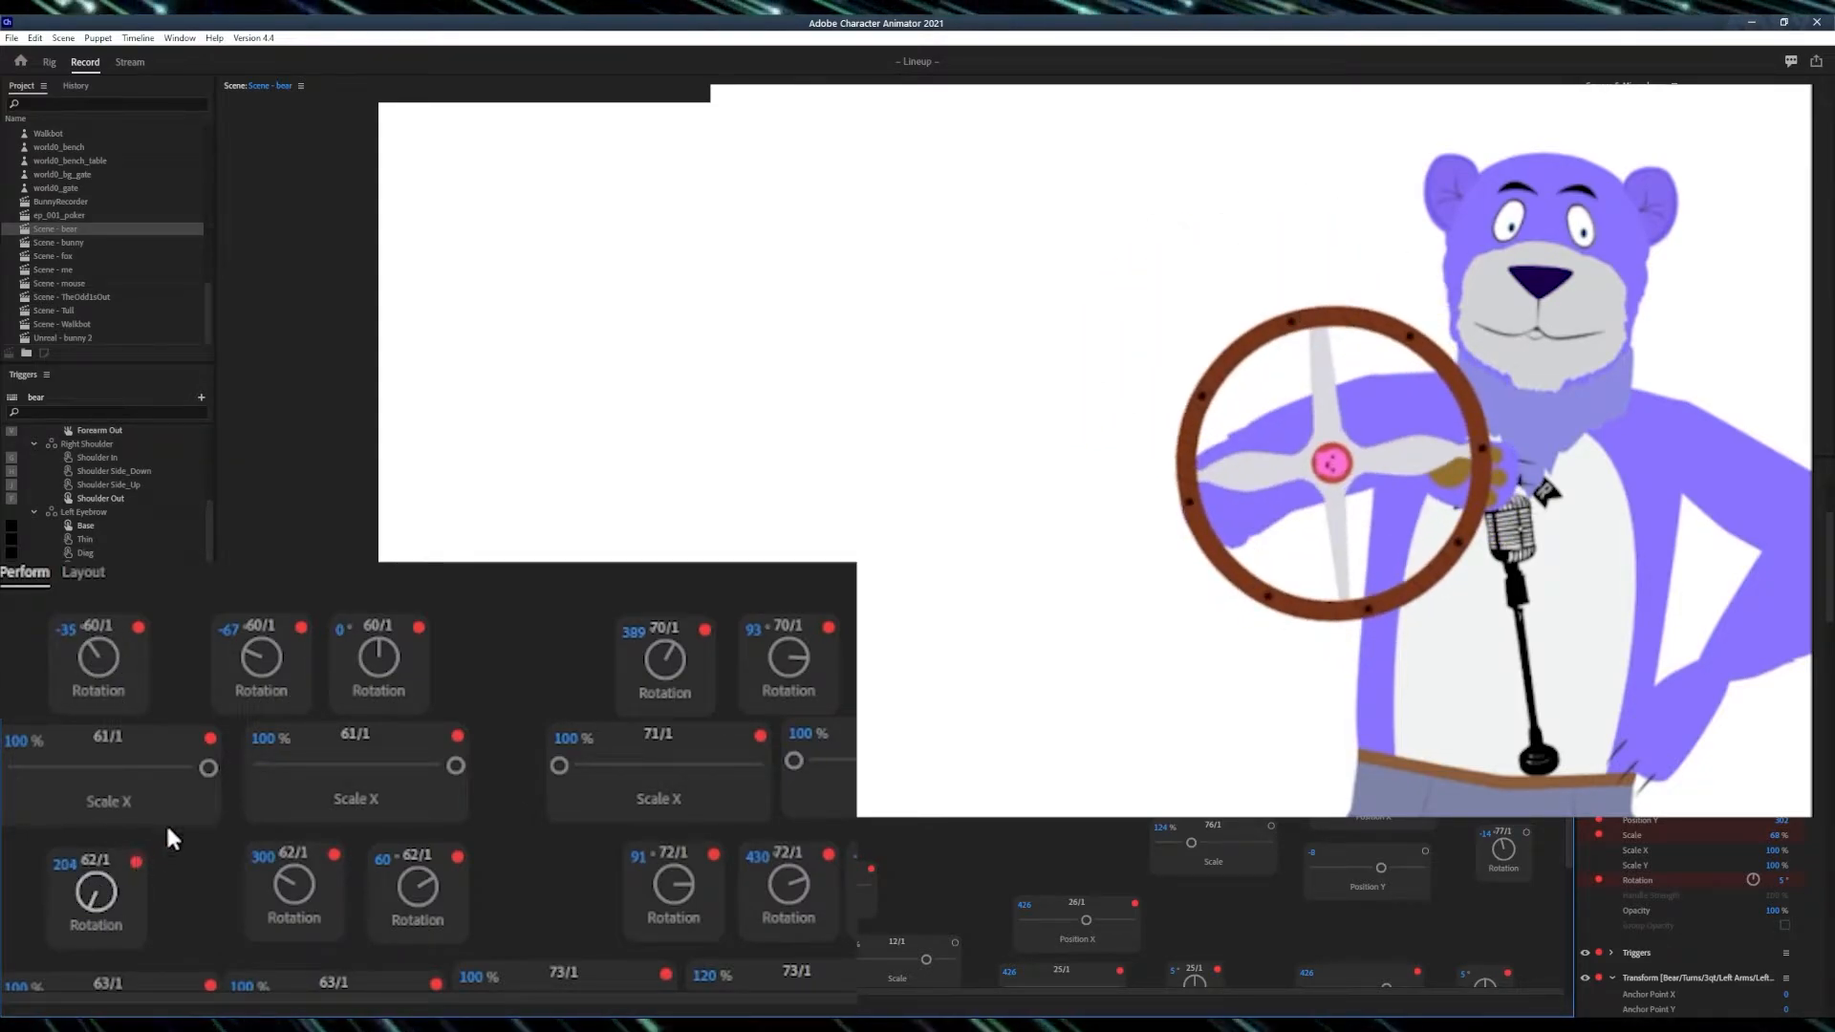
{"action": "left_click_drag", "start_coordinate": [92, 657], "coordinate": [91, 739]}
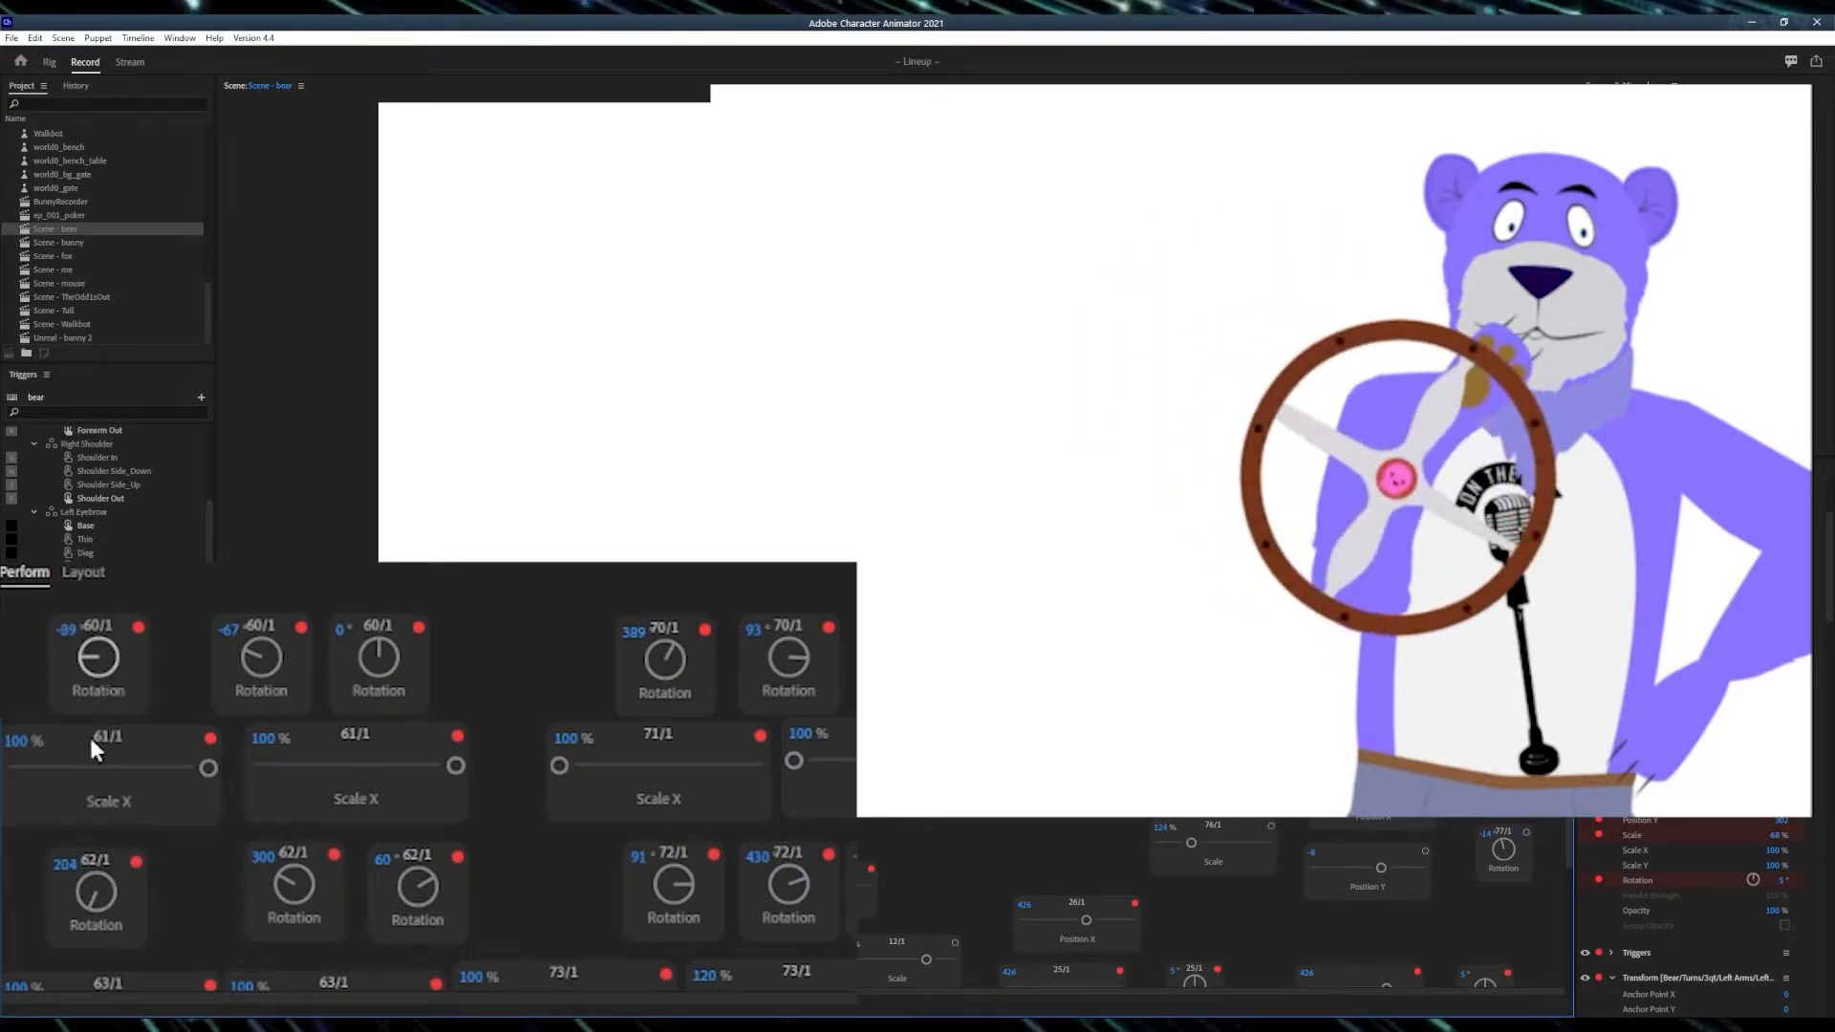
{"action": "left_click_drag", "start_coordinate": [107, 914], "coordinate": [86, 1015]}
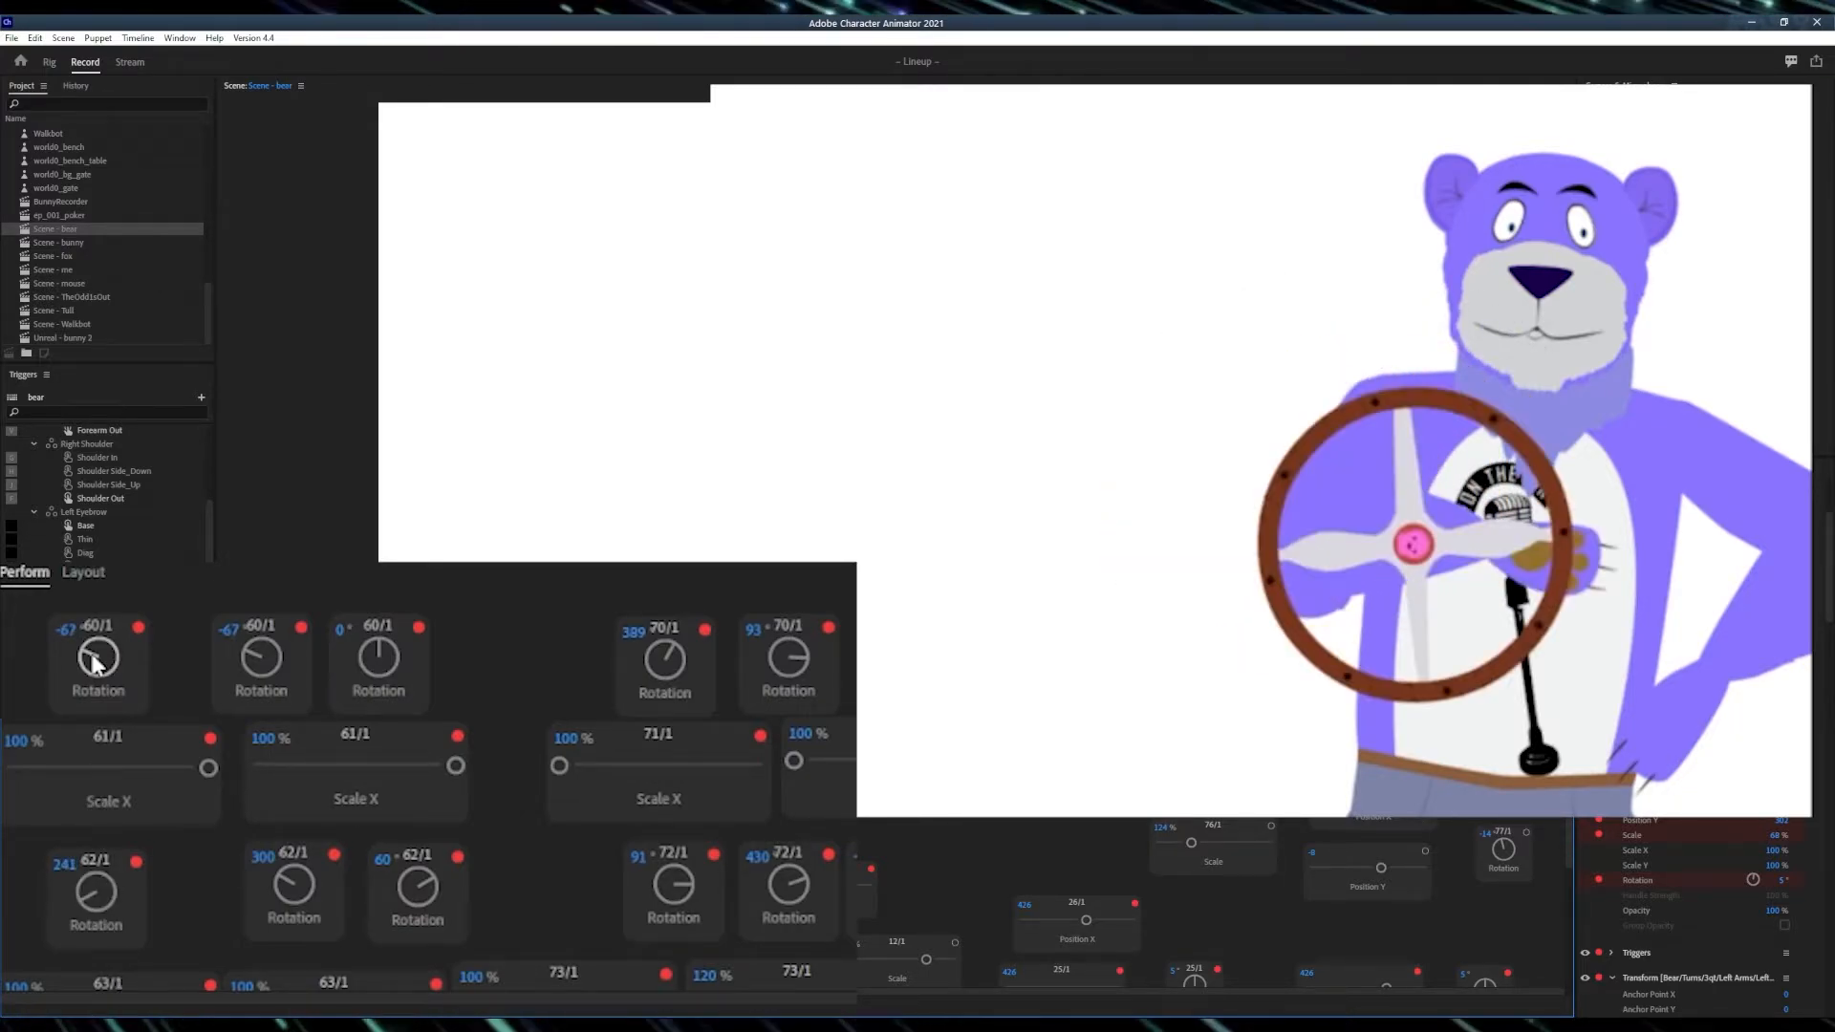
{"action": "left_click_drag", "start_coordinate": [90, 655], "coordinate": [101, 635]}
{"action": "left_click_drag", "start_coordinate": [94, 892], "coordinate": [72, 925]}
{"action": "left_click_drag", "start_coordinate": [92, 656], "coordinate": [99, 657]}
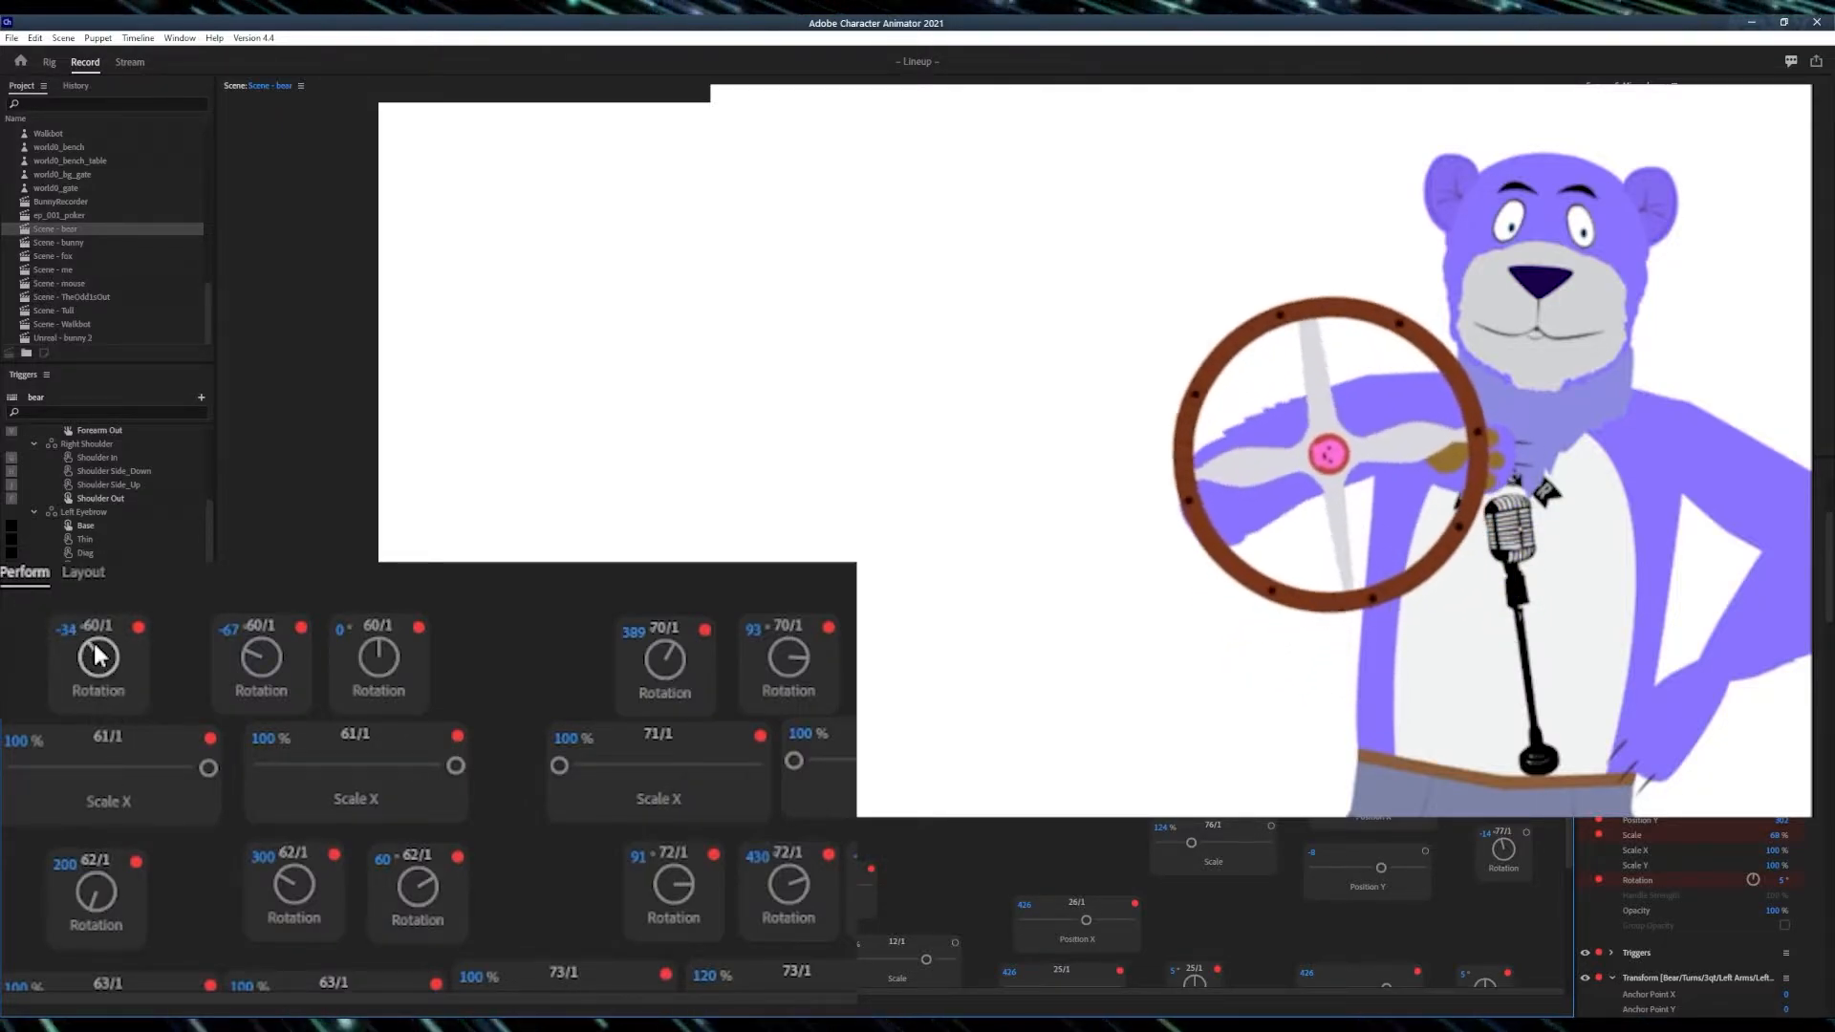
{"action": "left_click_drag", "start_coordinate": [88, 866], "coordinate": [90, 858]}
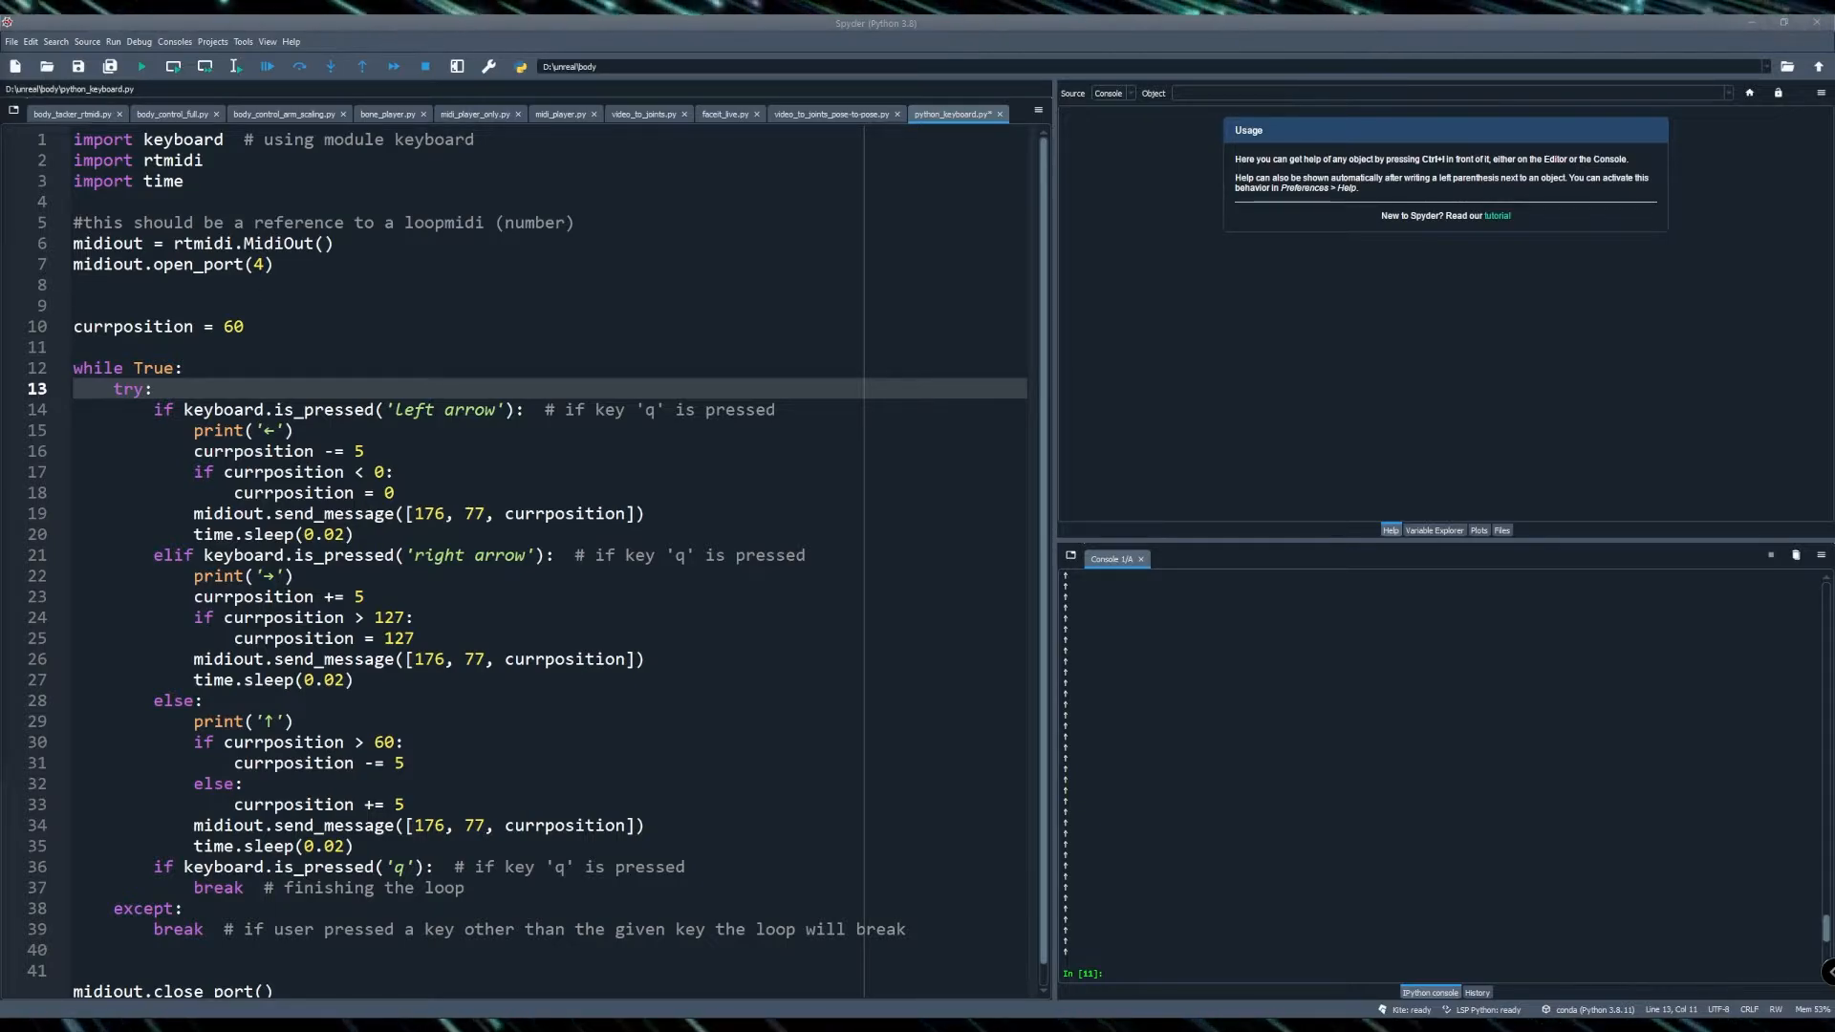
- Inspect the currposition = 60 initialization in the keyboard MIDI Python script
{"action": "left_click", "coordinate": [113, 326]}
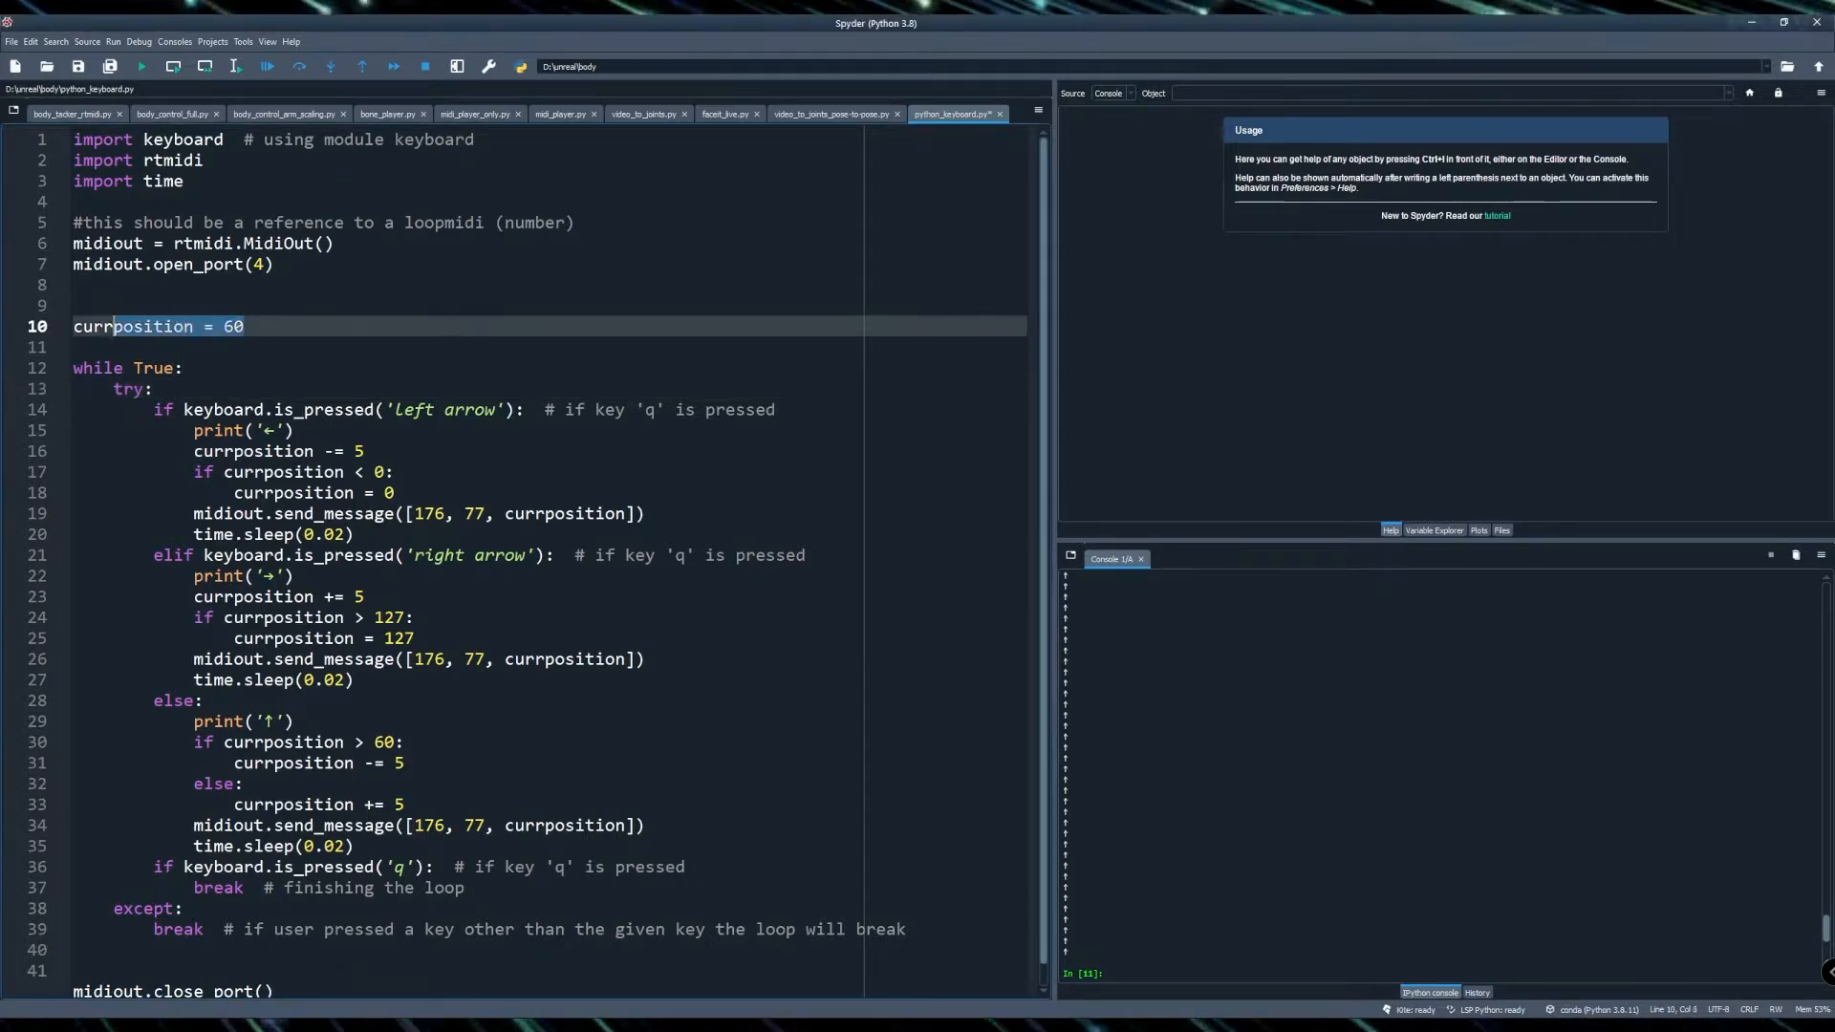
{"action": "left_click", "coordinate": [100, 311]}
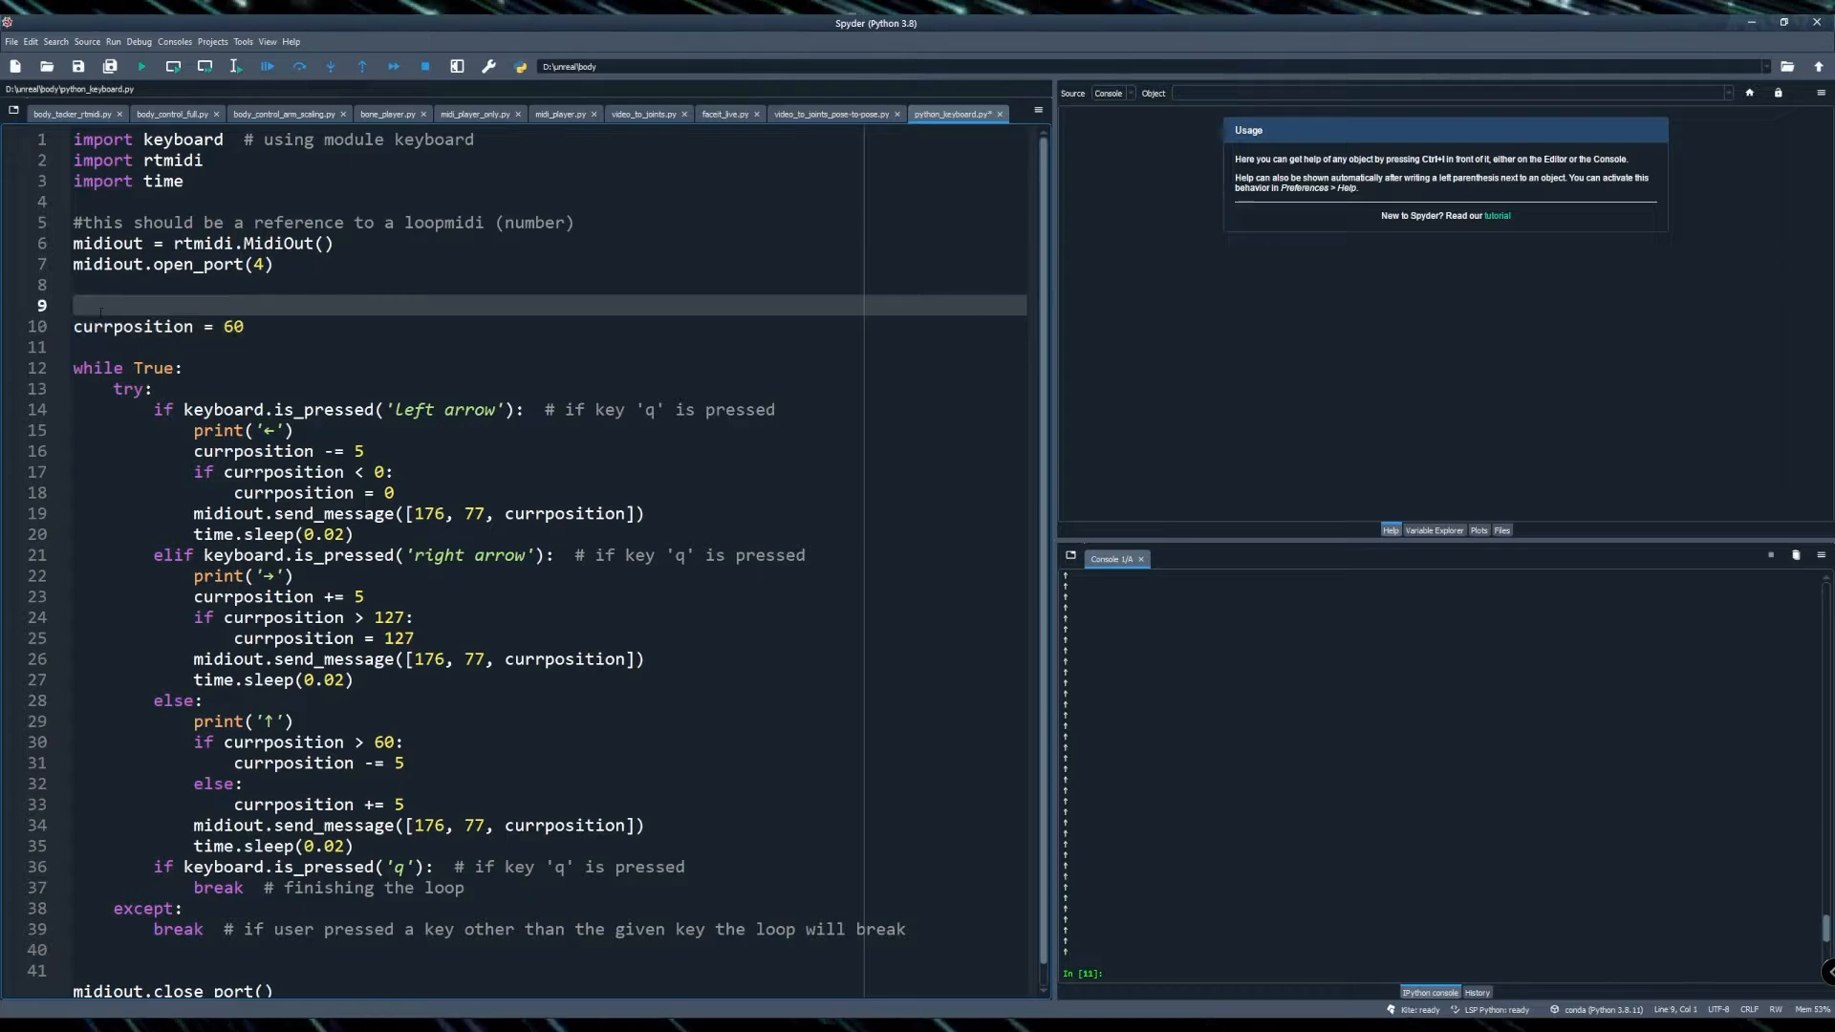
- Add the comment '#middle position' above the currposition = 60 line
{"action": "type", "text": "#middl"}
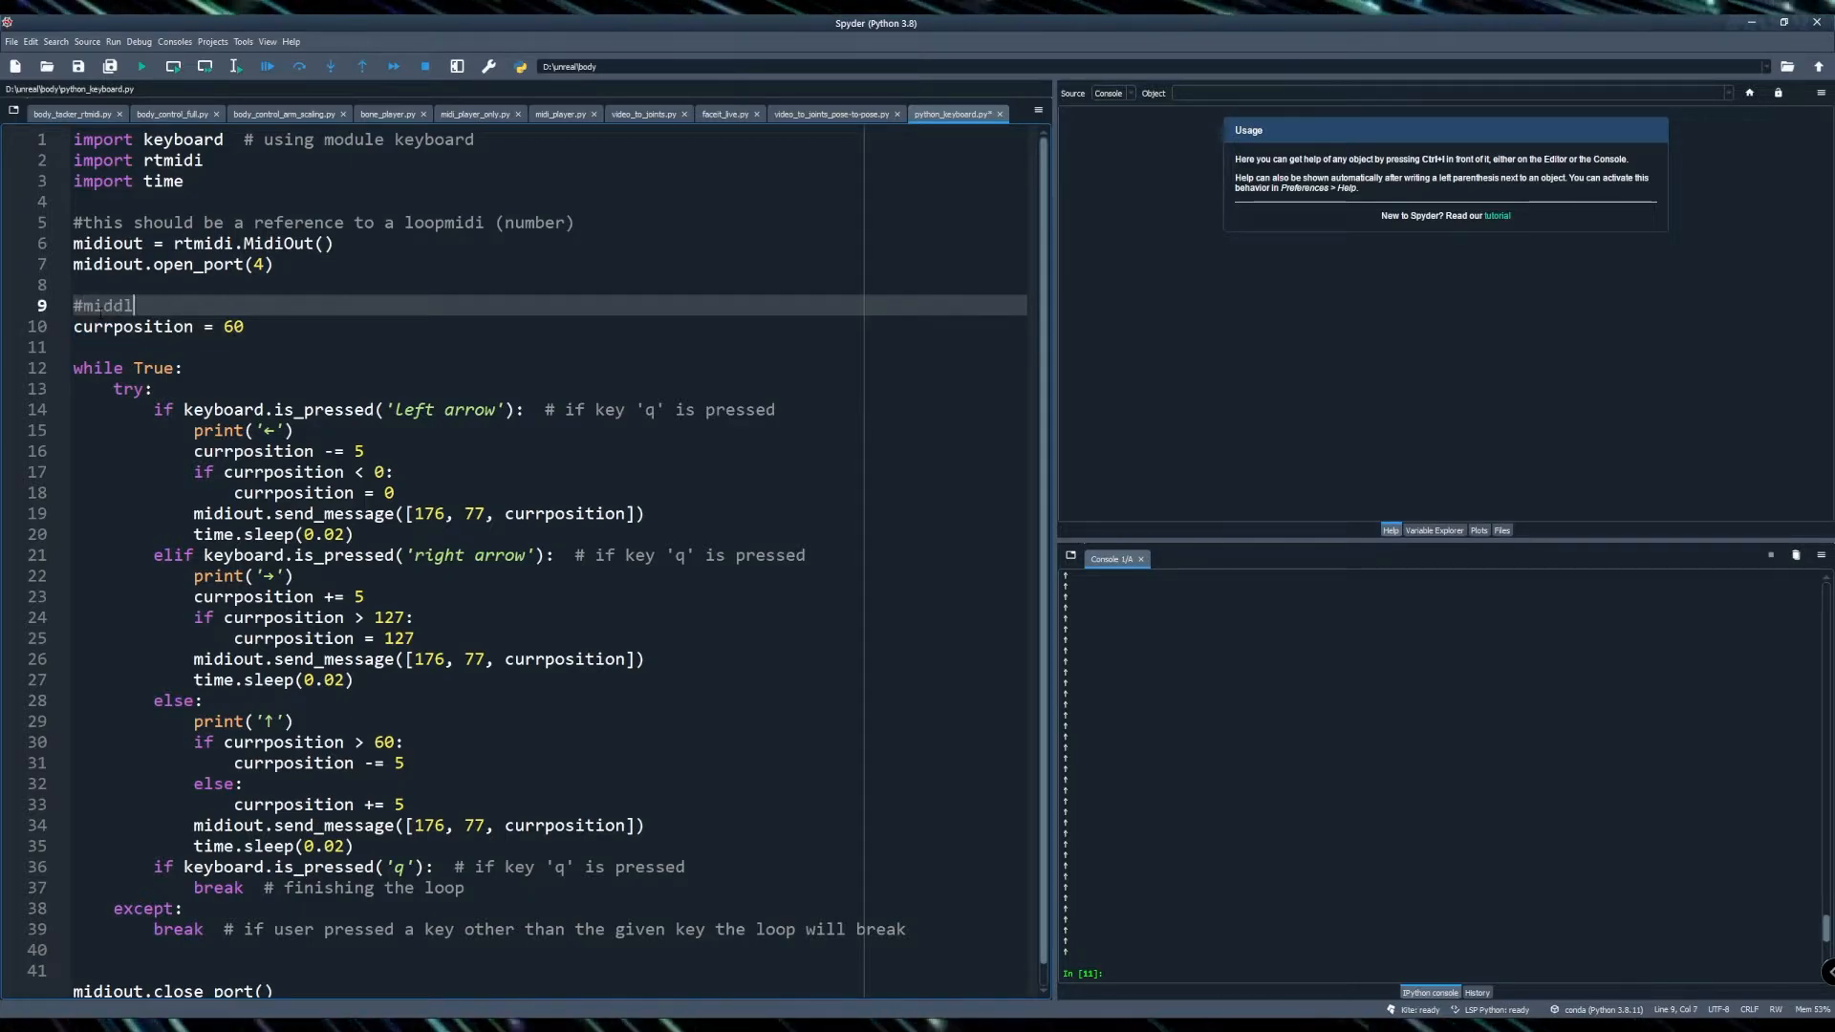
{"action": "type", "text": "e position"}
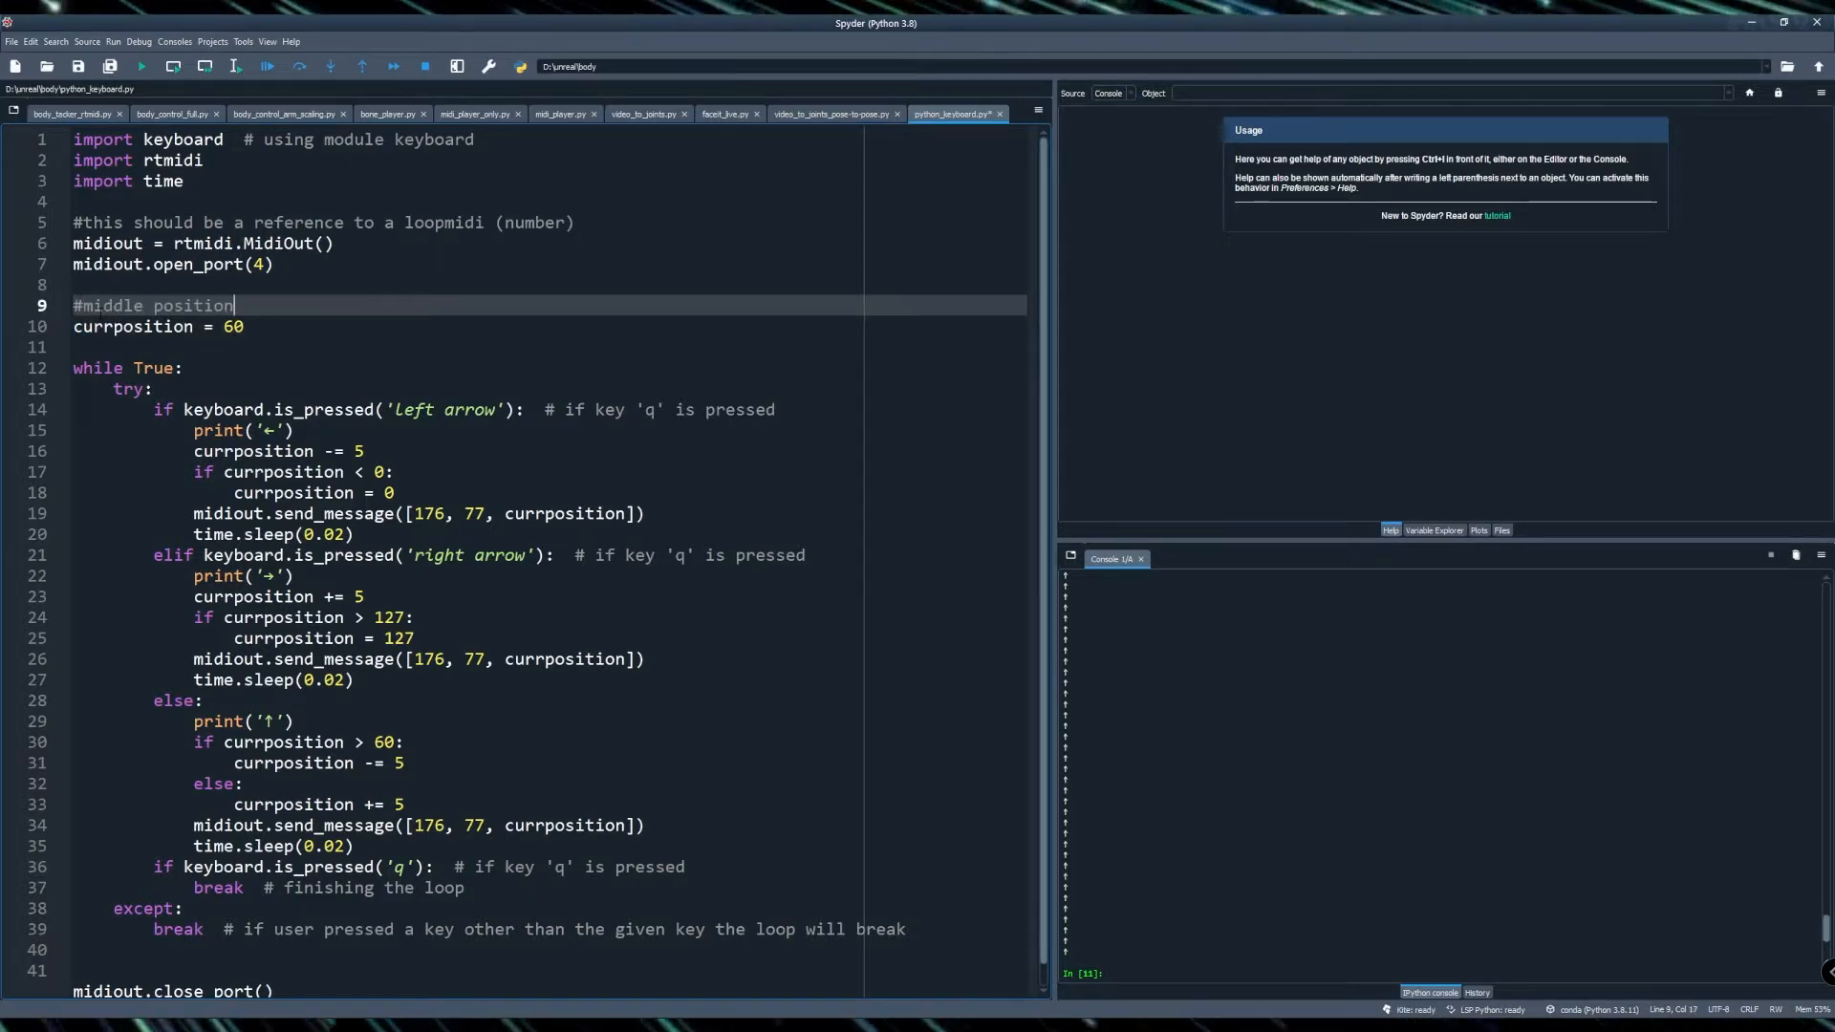
{"action": "key", "text": "Down"}
{"action": "key", "text": "Down"}
{"action": "key", "text": "Down"}
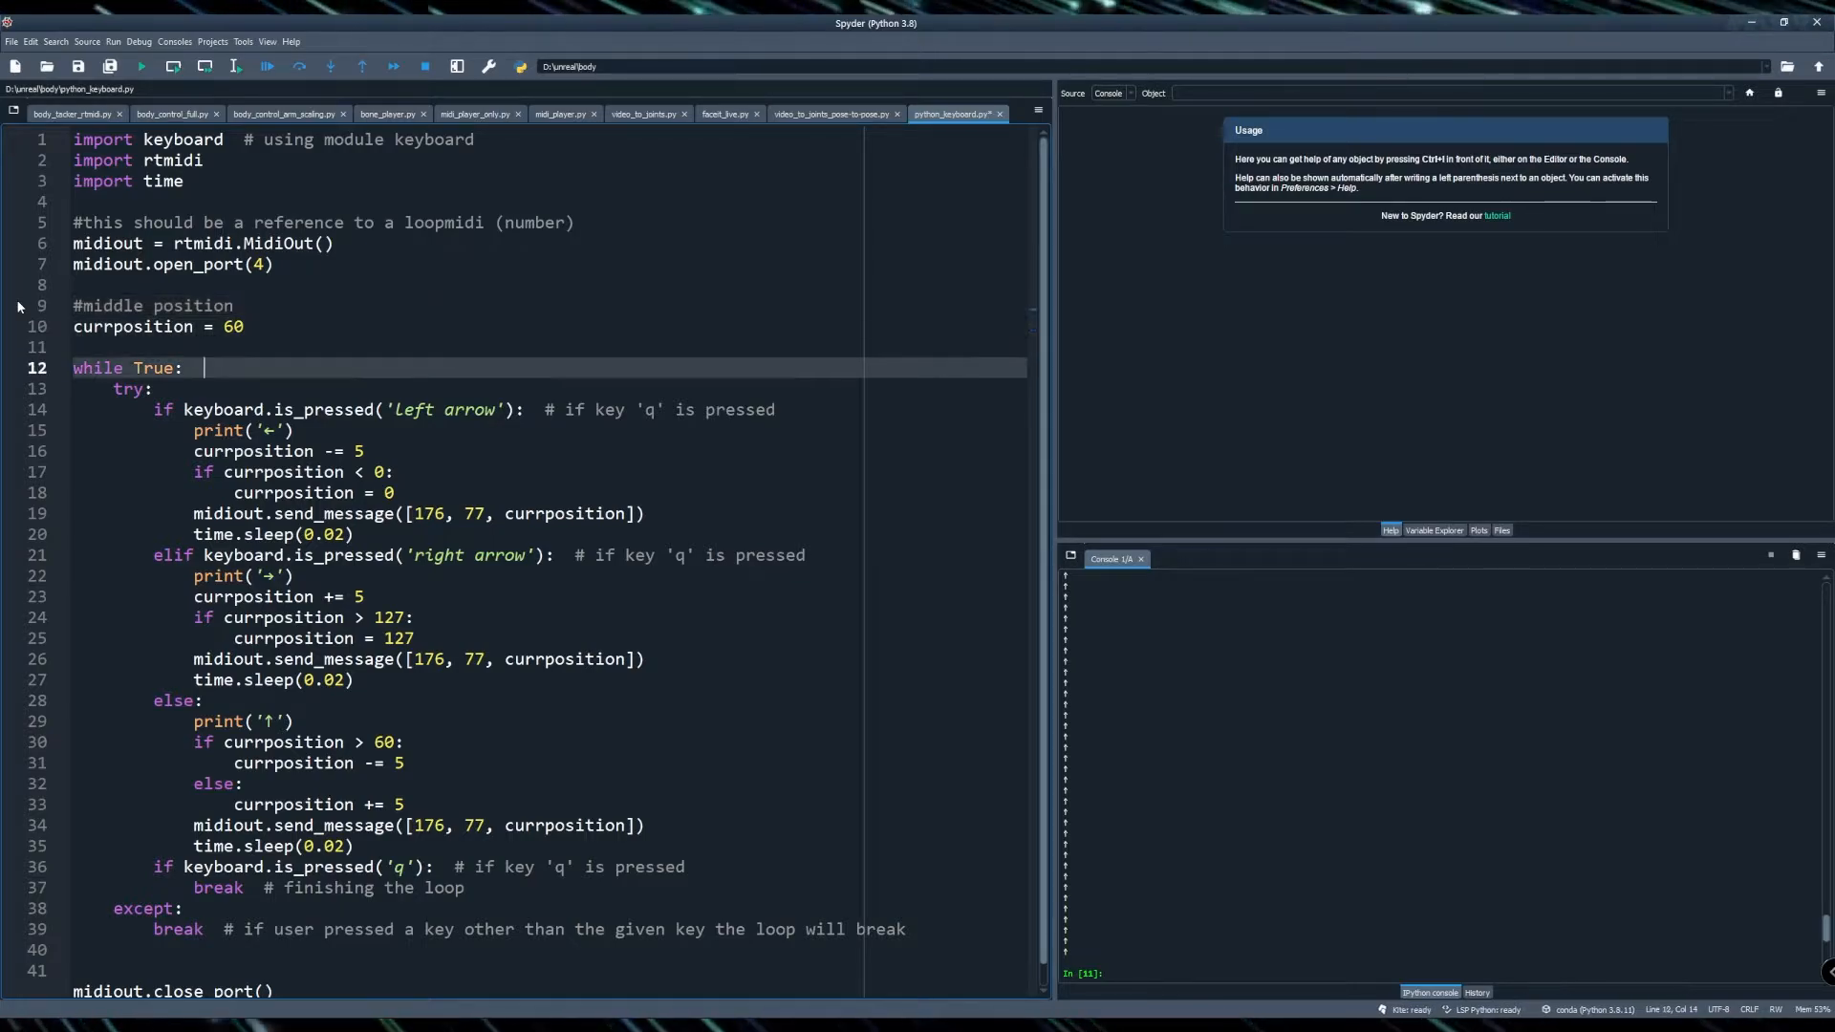
{"action": "key", "text": "Up"}
- Add the comment '#infitite loop' on its own line above the while True loop
{"action": "key", "text": "Return"}
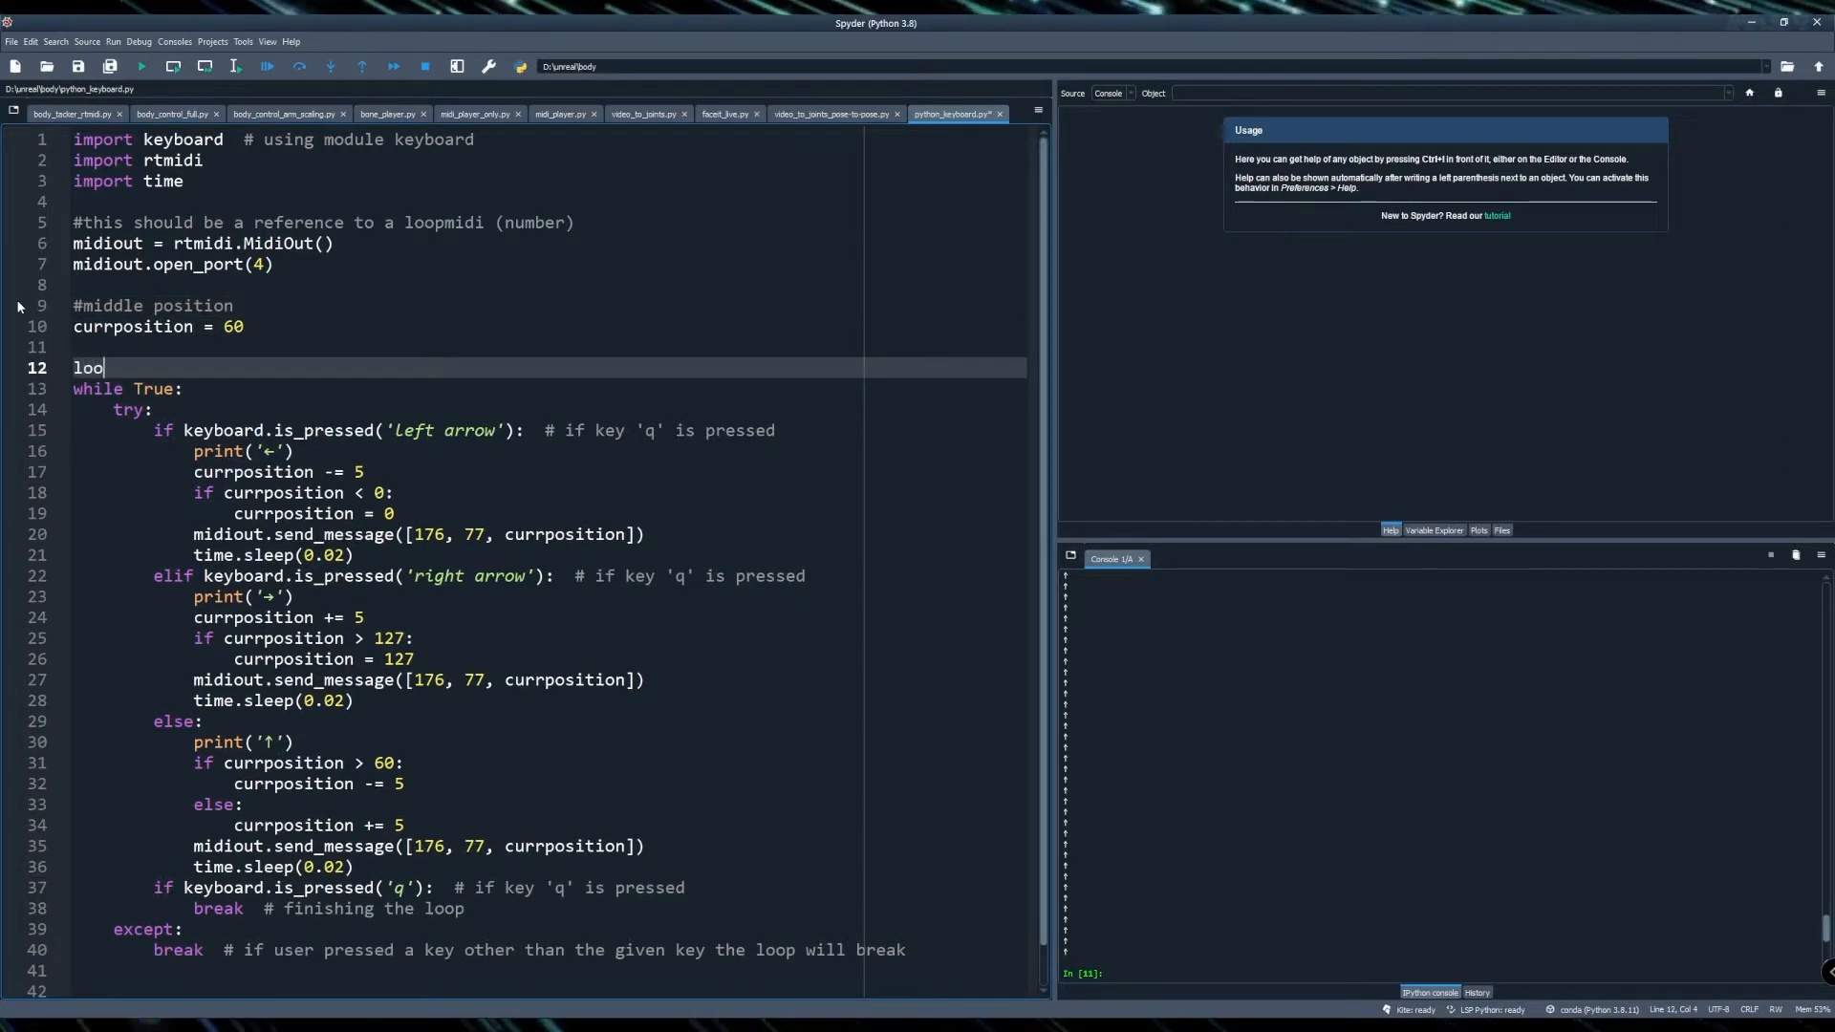
{"action": "type", "text": "loop#"}
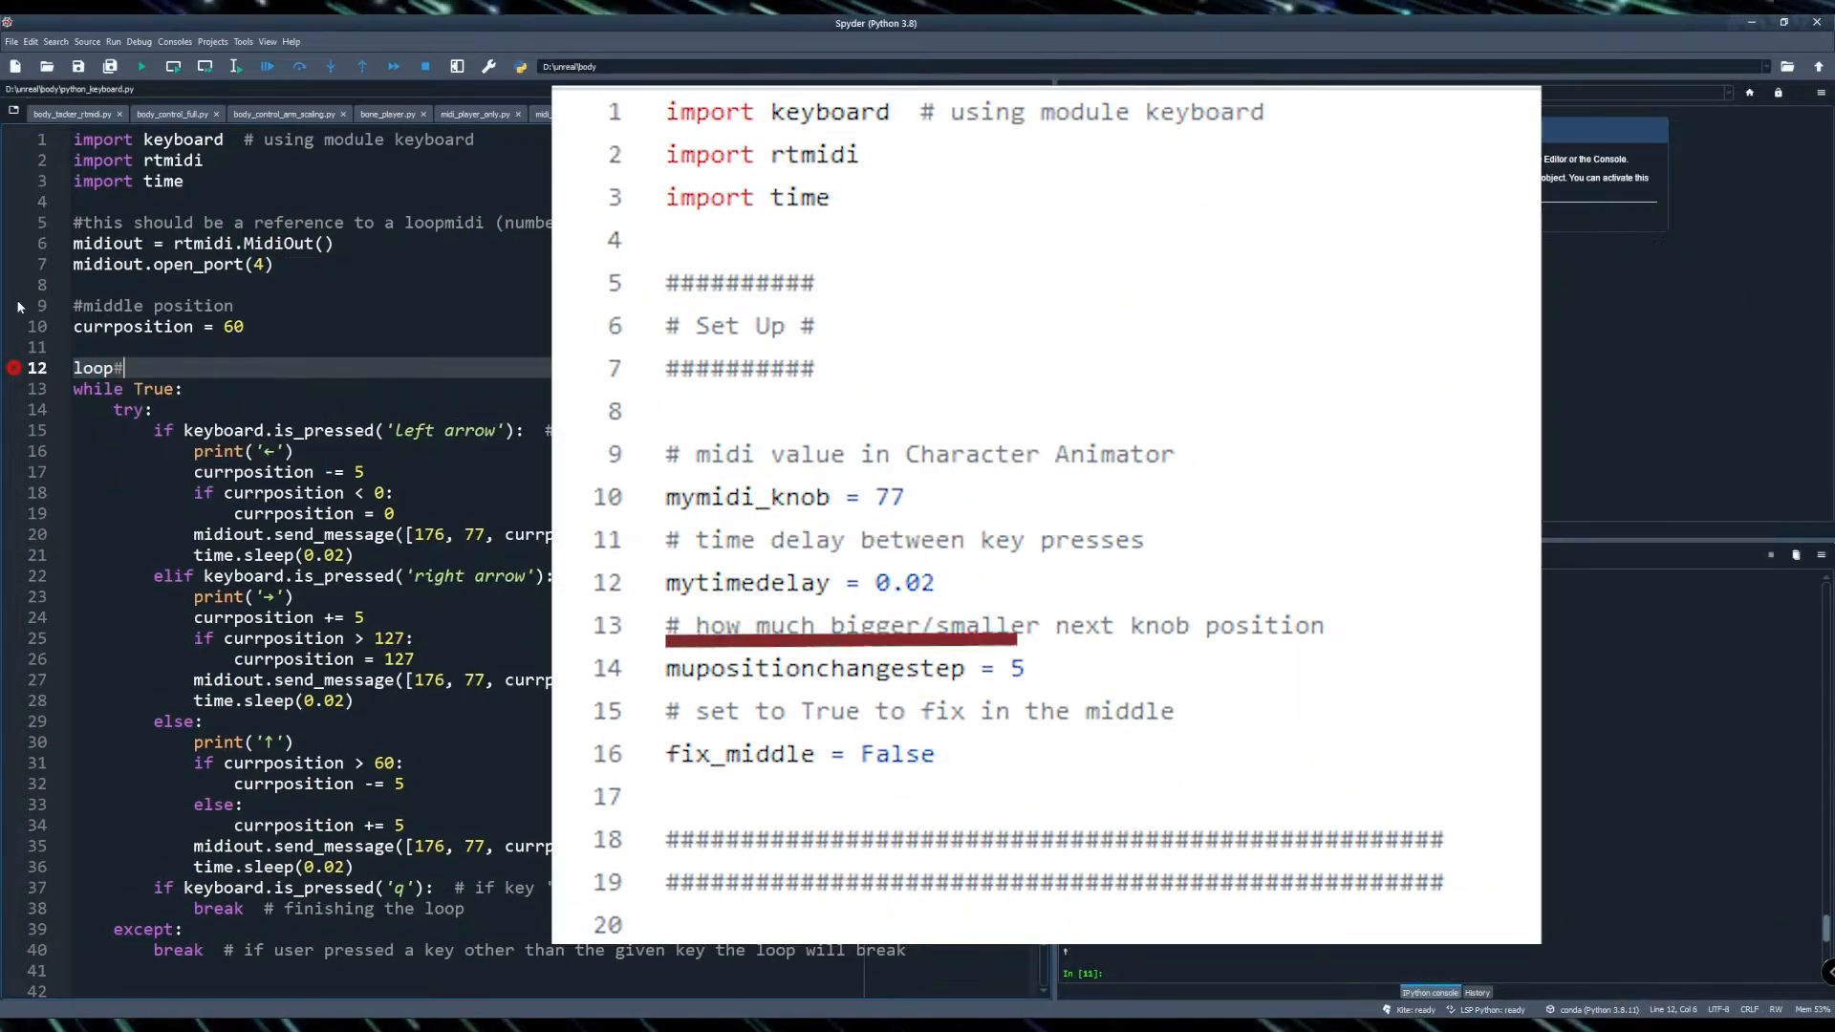
{"action": "type", "text": "infiti"}
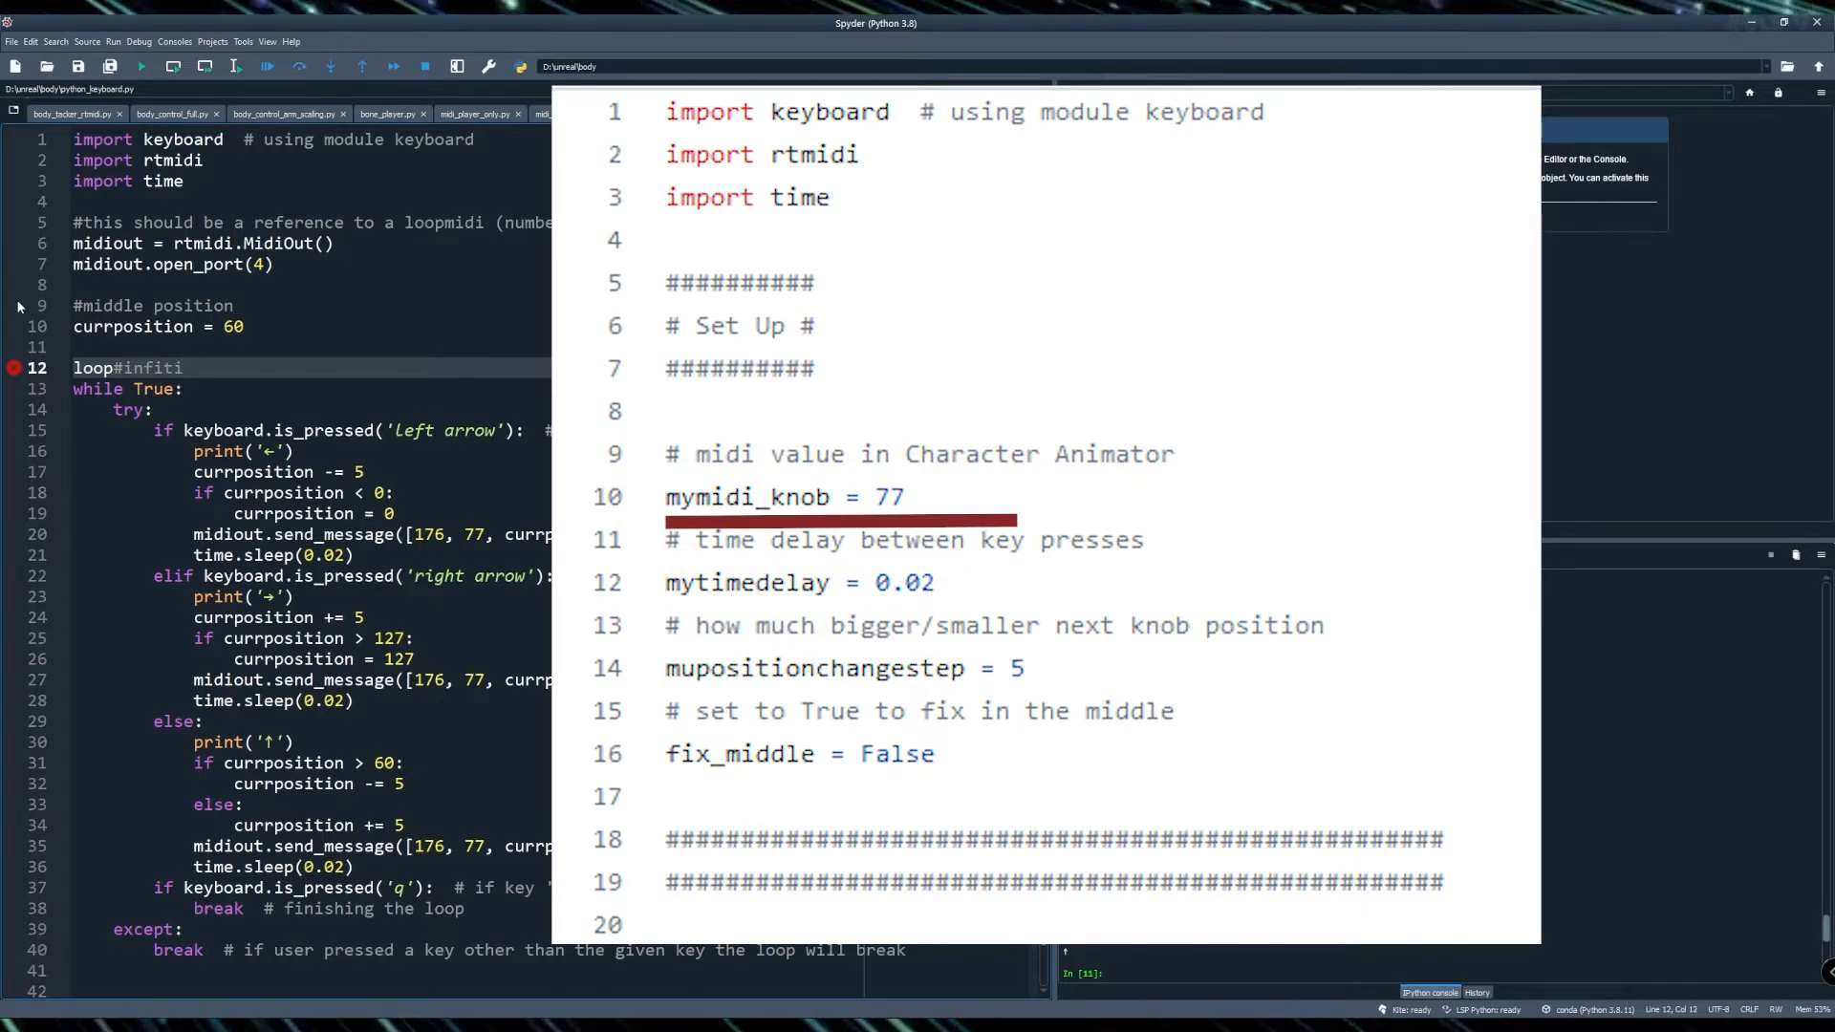
{"action": "key", "text": "Up"}
{"action": "key", "text": "Up"}
{"action": "key", "text": "Up"}
{"action": "key", "text": "Up"}
{"action": "key", "text": "Up"}
{"action": "key", "text": "Up"}
{"action": "key", "text": "Up"}
{"action": "key", "text": "Up"}
{"action": "key", "text": "Up"}
{"action": "key", "text": "Up"}
{"action": "key", "text": "Up"}
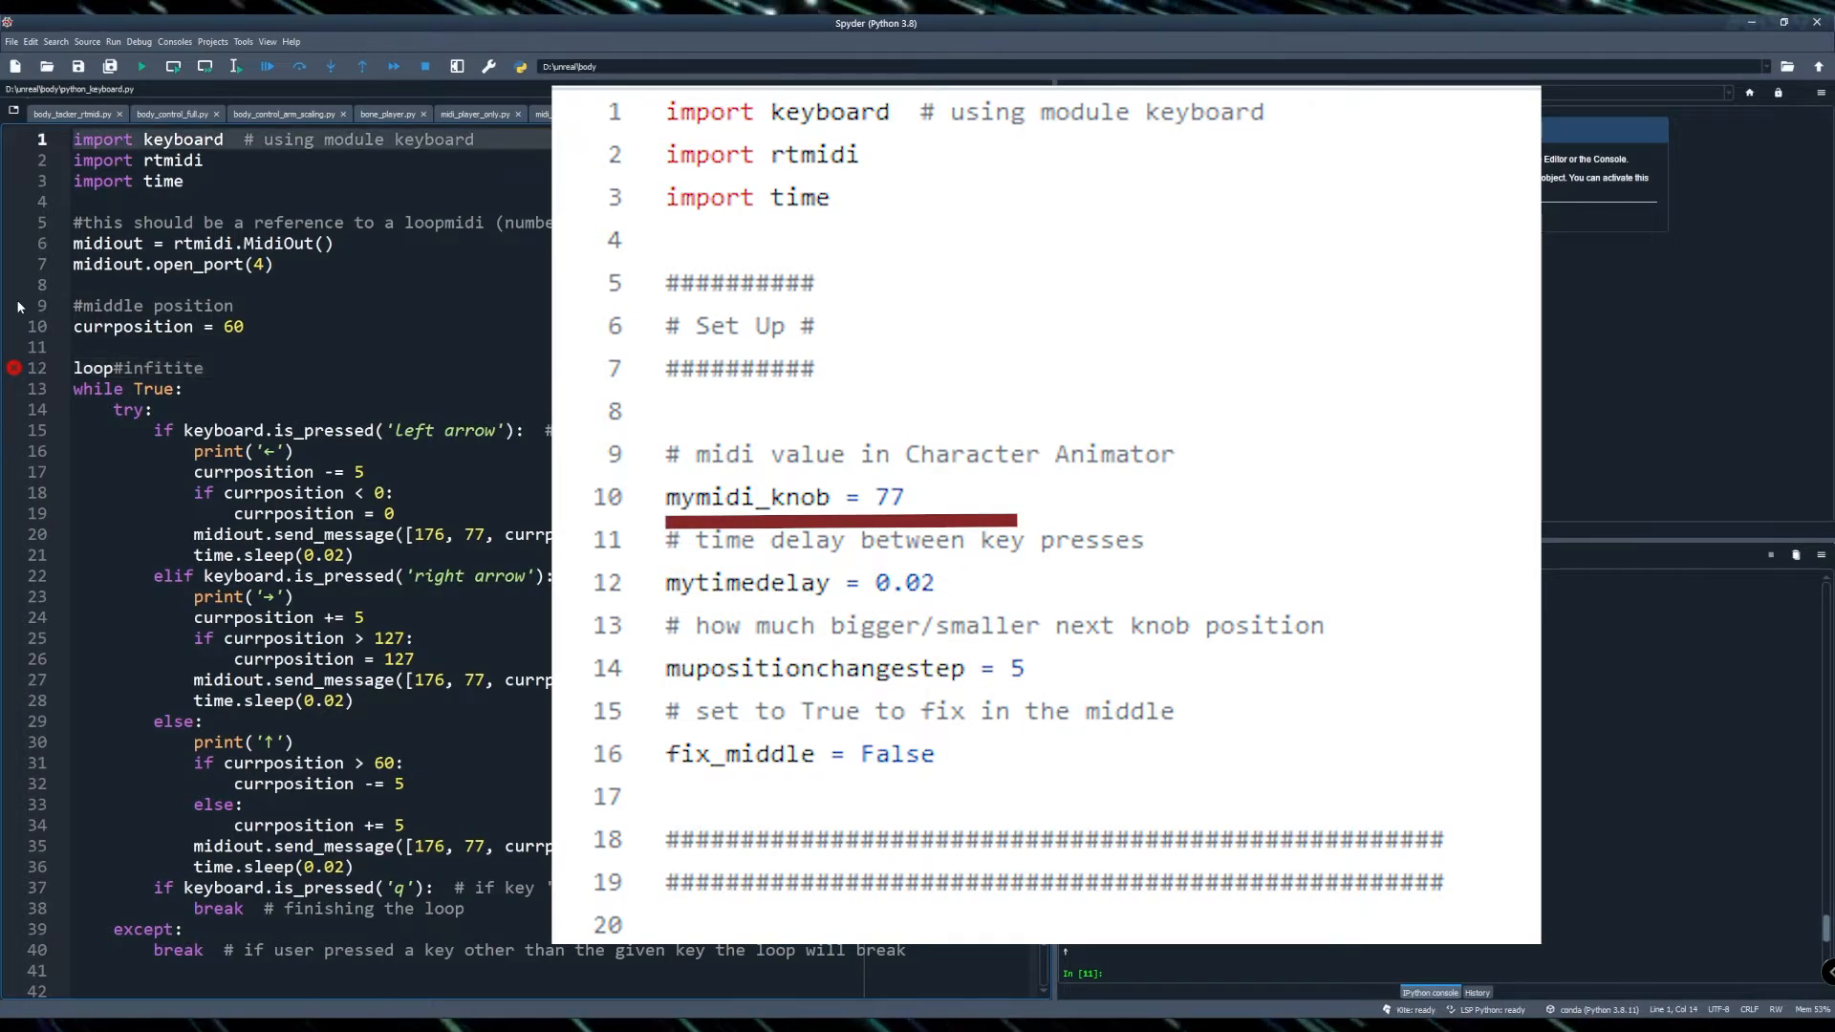
{"action": "key", "text": "Down"}
{"action": "key", "text": "Down"}
{"action": "key", "text": "Down"}
{"action": "key", "text": "Down"}
{"action": "key", "text": "Down"}
{"action": "key", "text": "Down"}
{"action": "key", "text": "Down"}
{"action": "key", "text": "Down"}
{"action": "key", "text": "Down"}
{"action": "key", "text": "Down"}
{"action": "key", "text": "Down"}
{"action": "key", "text": "Down"}
{"action": "key", "text": "Up"}
{"action": "key", "text": "Home"}
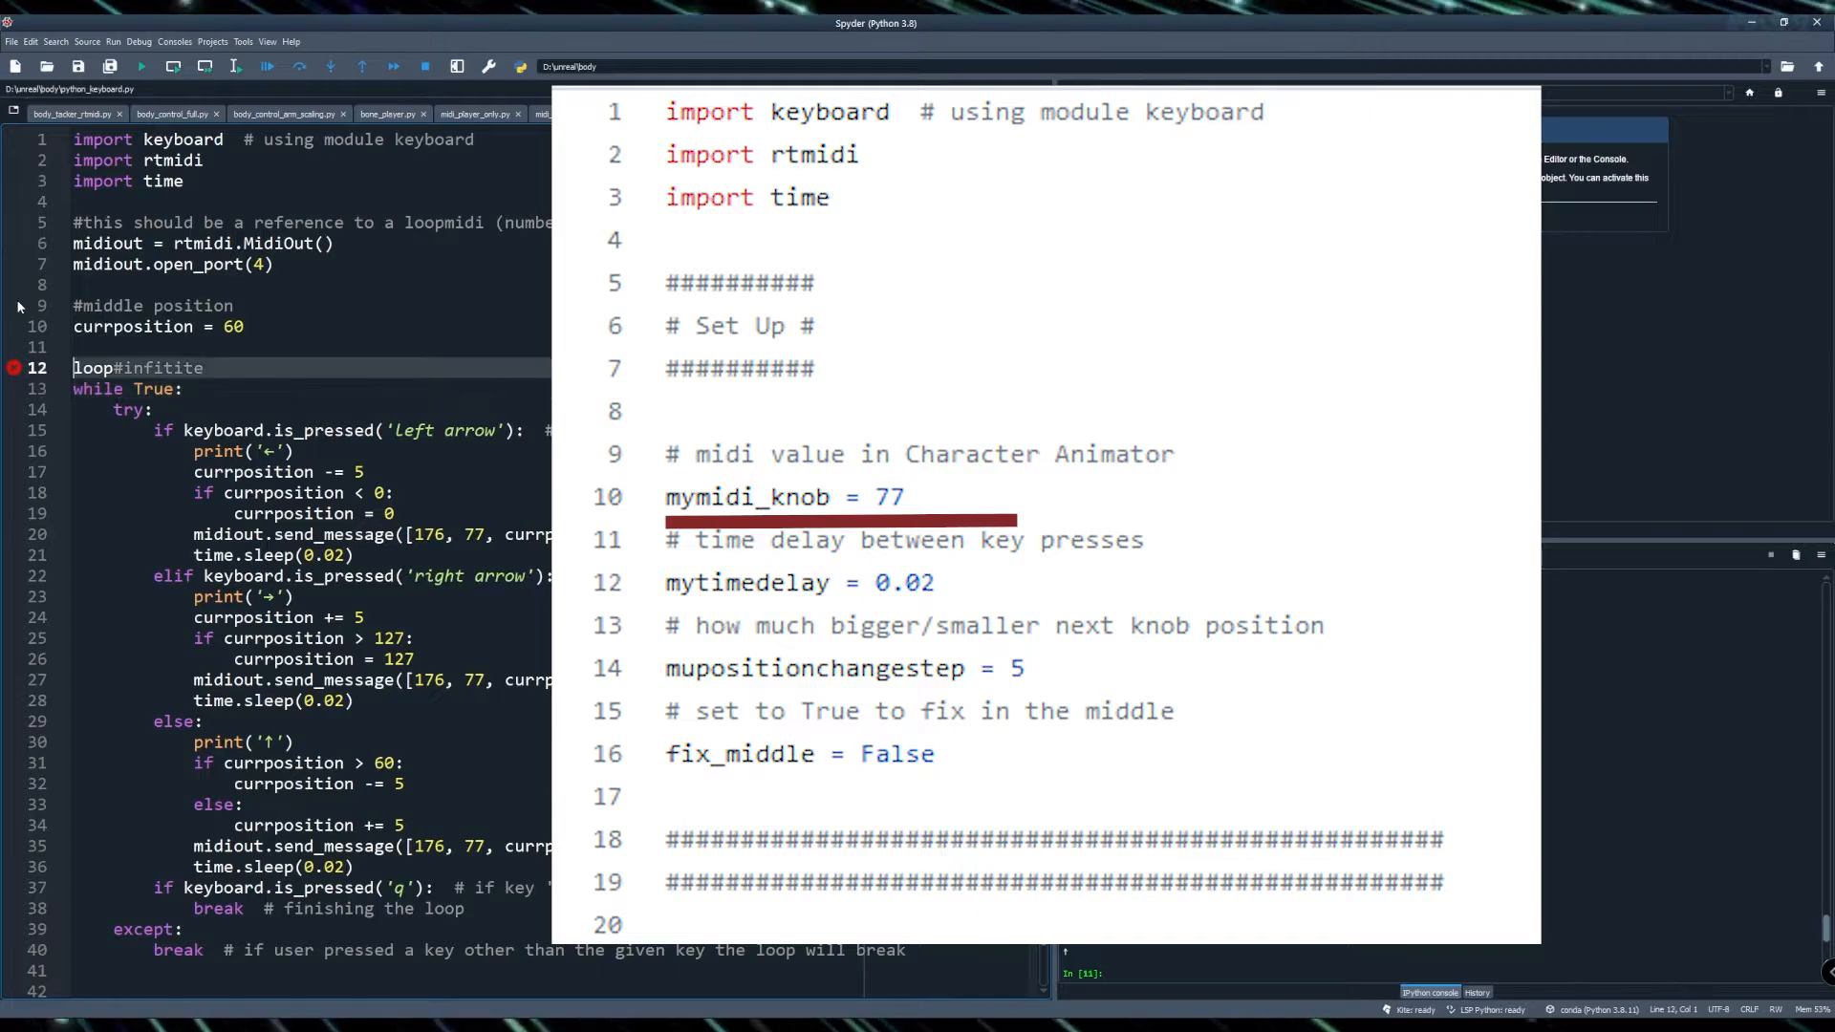
{"action": "key", "text": "Right"}
{"action": "key", "text": "shift+Right"}
{"action": "key", "text": "ctrl+x"}
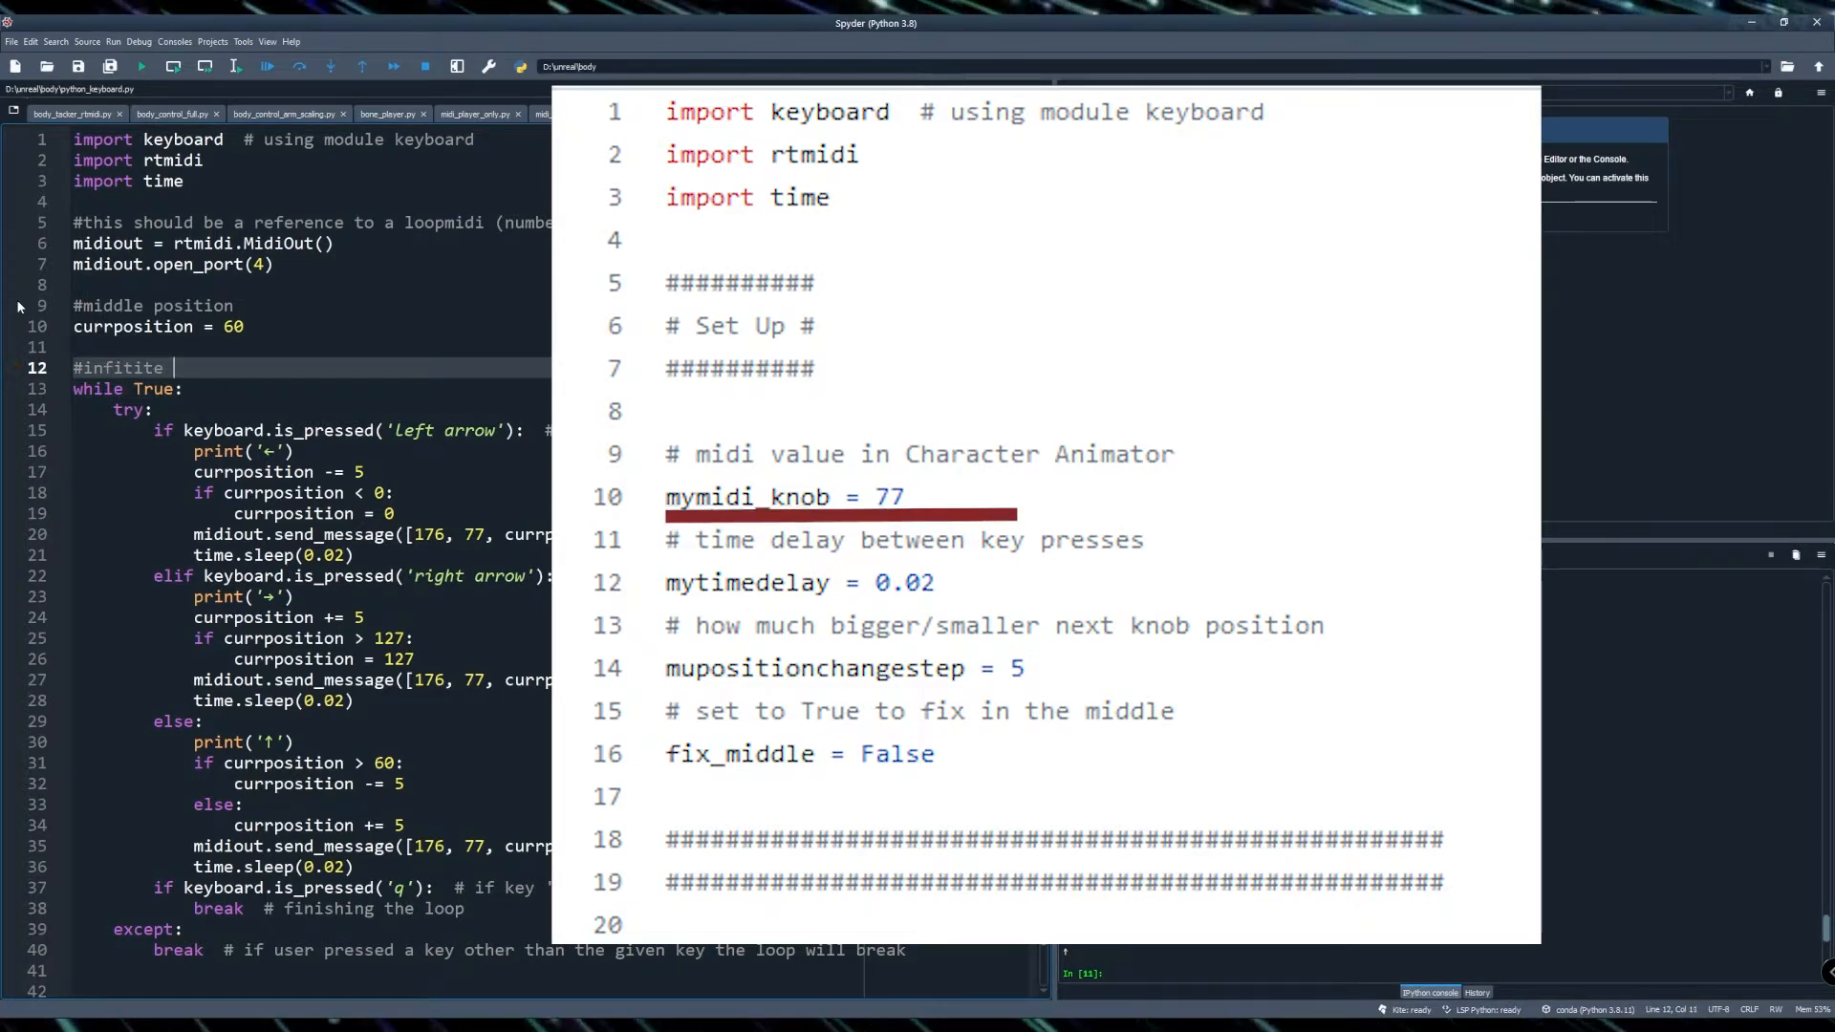
{"action": "key", "text": "End"}
{"action": "key", "text": "ctrl+v"}
{"action": "key", "text": "Down"}
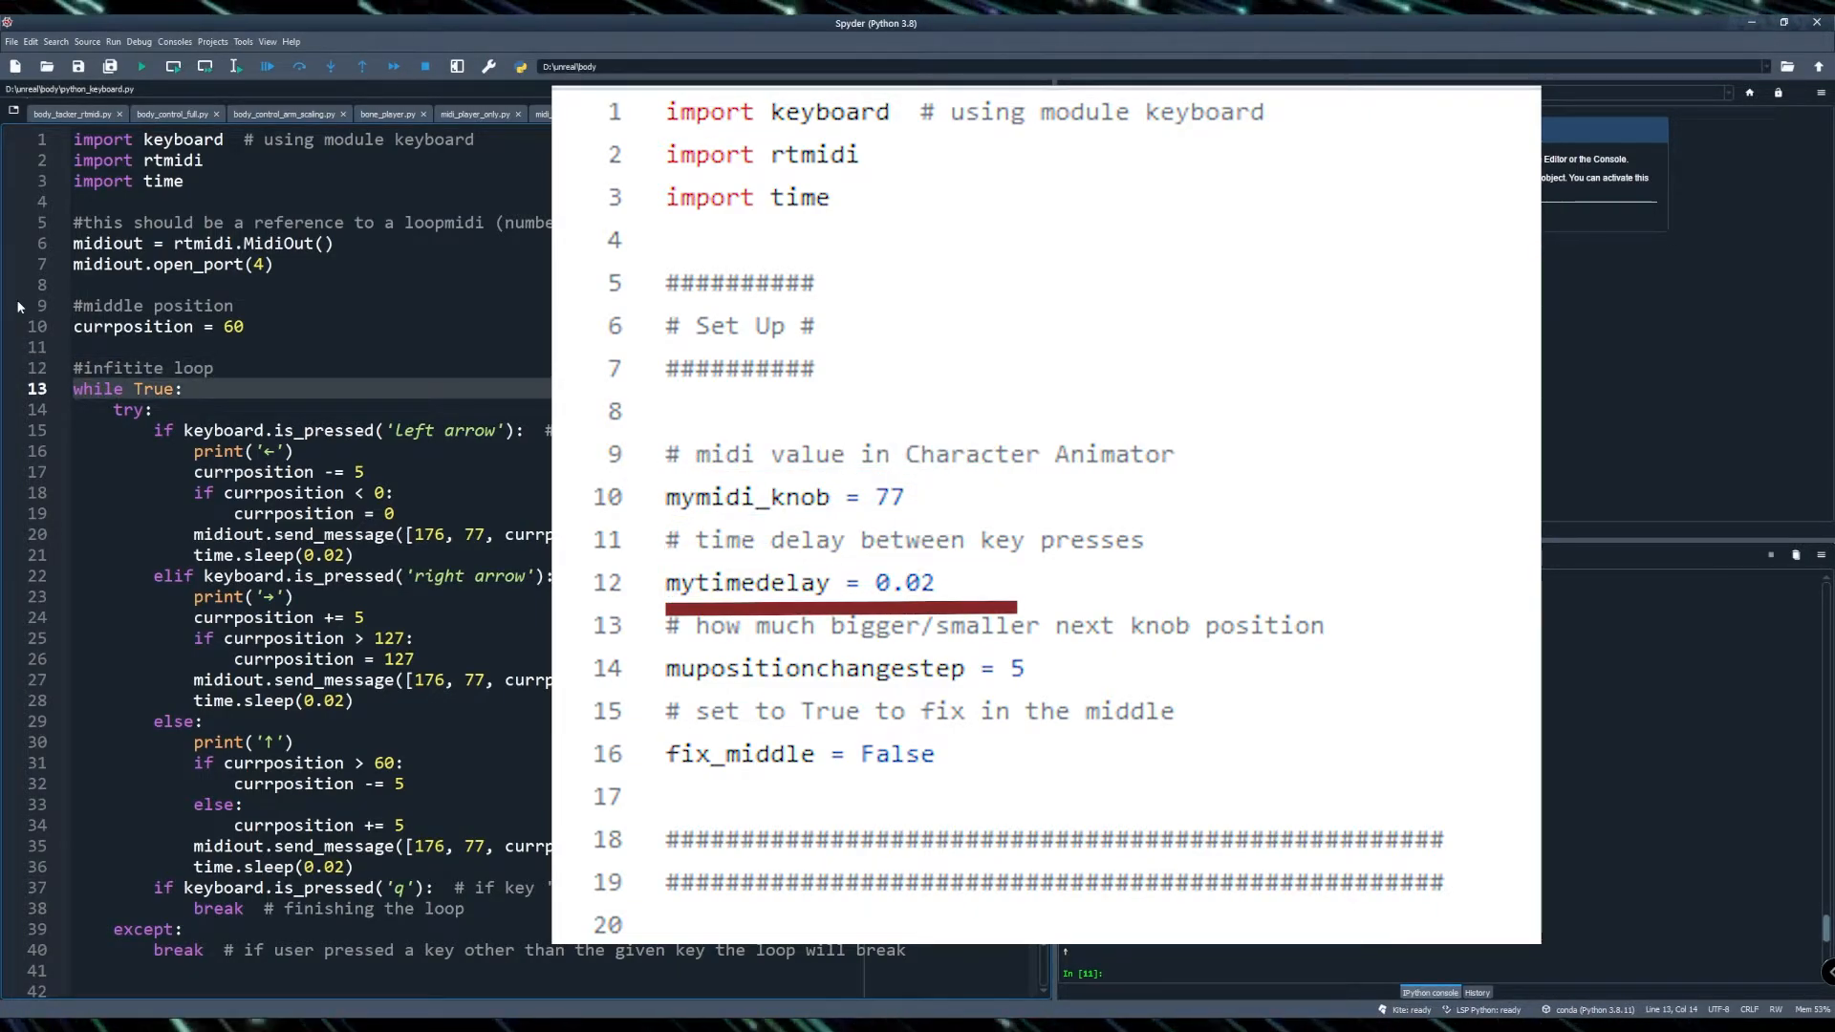
- Add '#pressed left?' above the left-arrow check and comment out its print statement
{"action": "key", "text": "Down"}
{"action": "key", "text": "Down"}
{"action": "key", "text": "Home"}
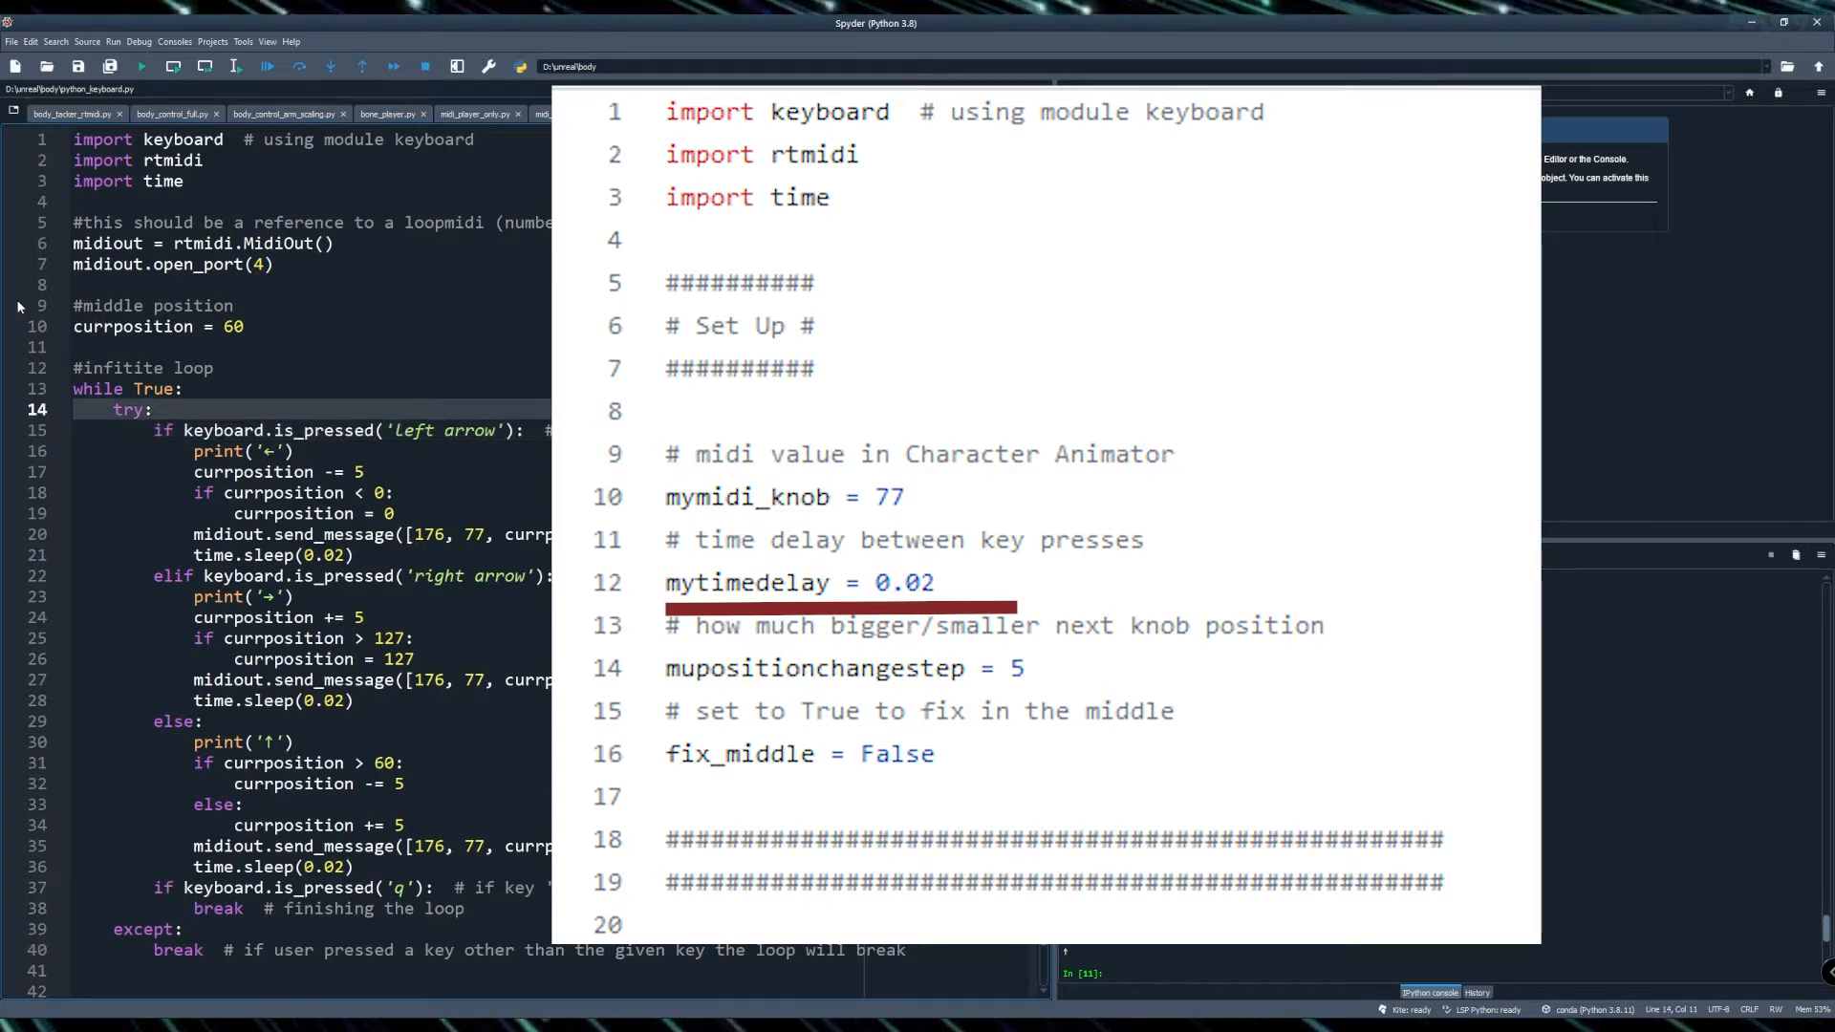
{"action": "key", "text": "Return"}
{"action": "key", "text": "Up"}
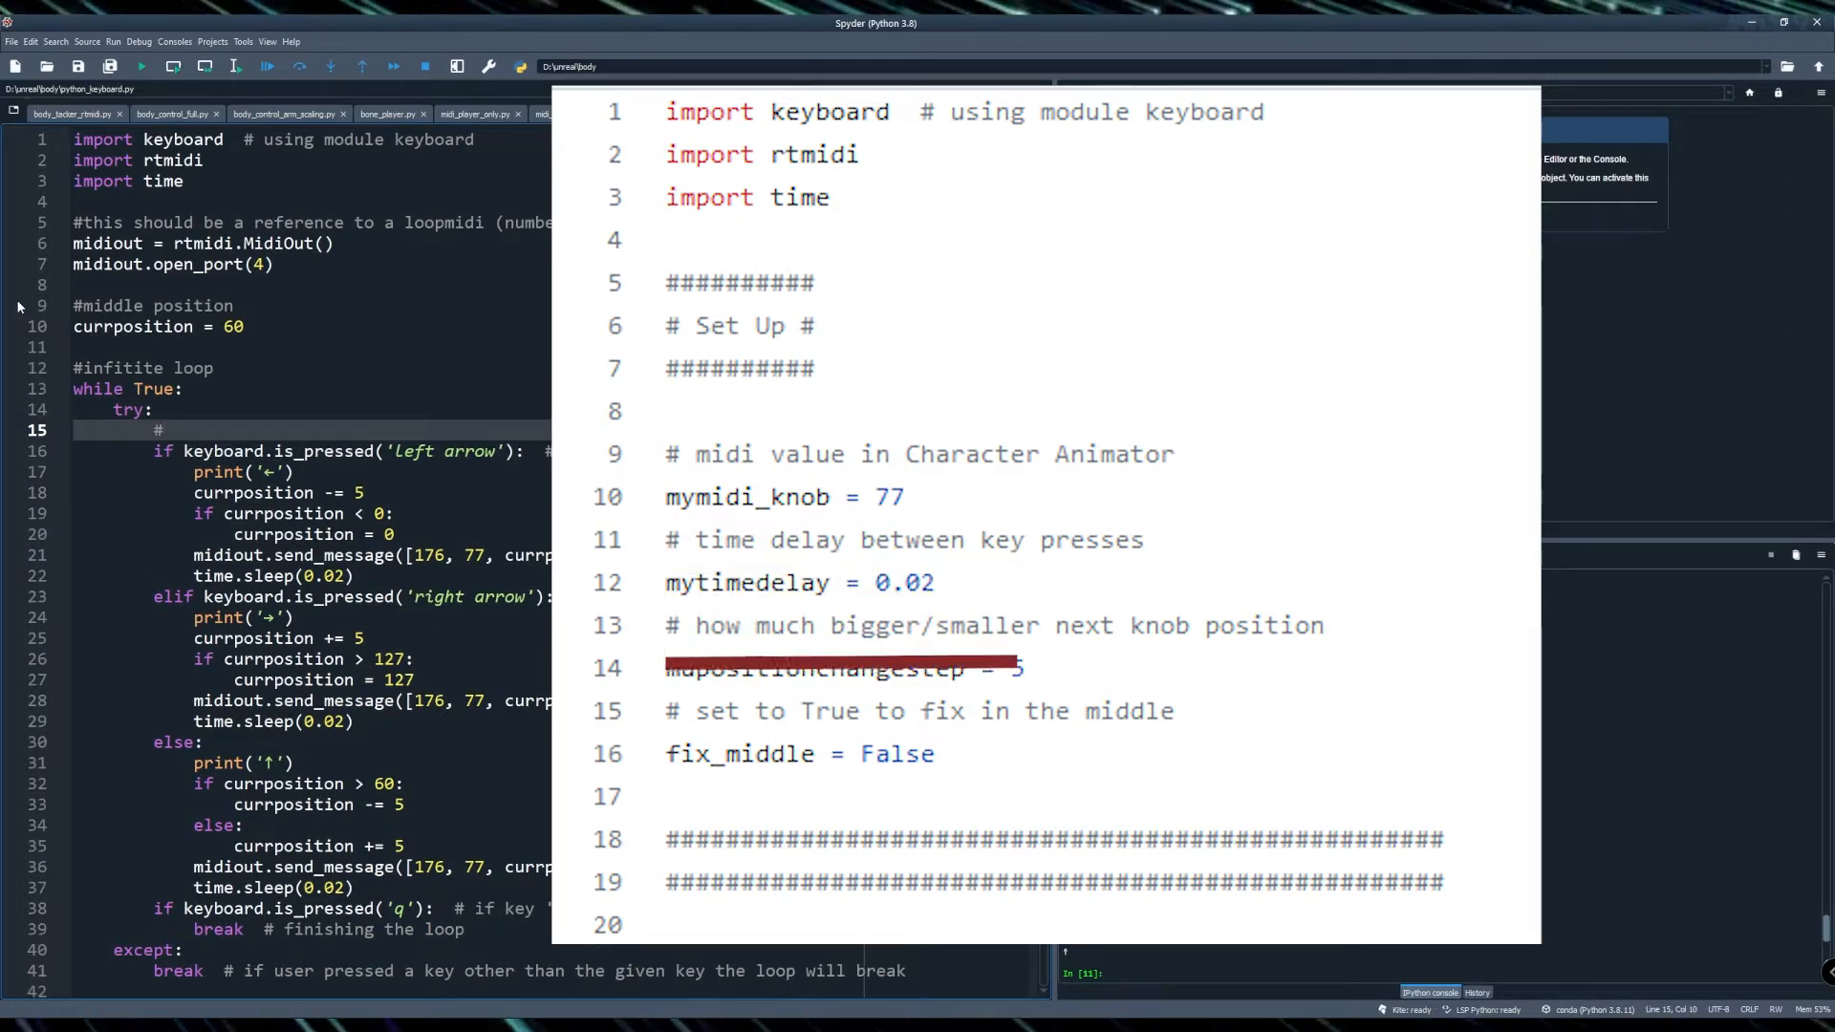
{"action": "type", "text": "#presse"}
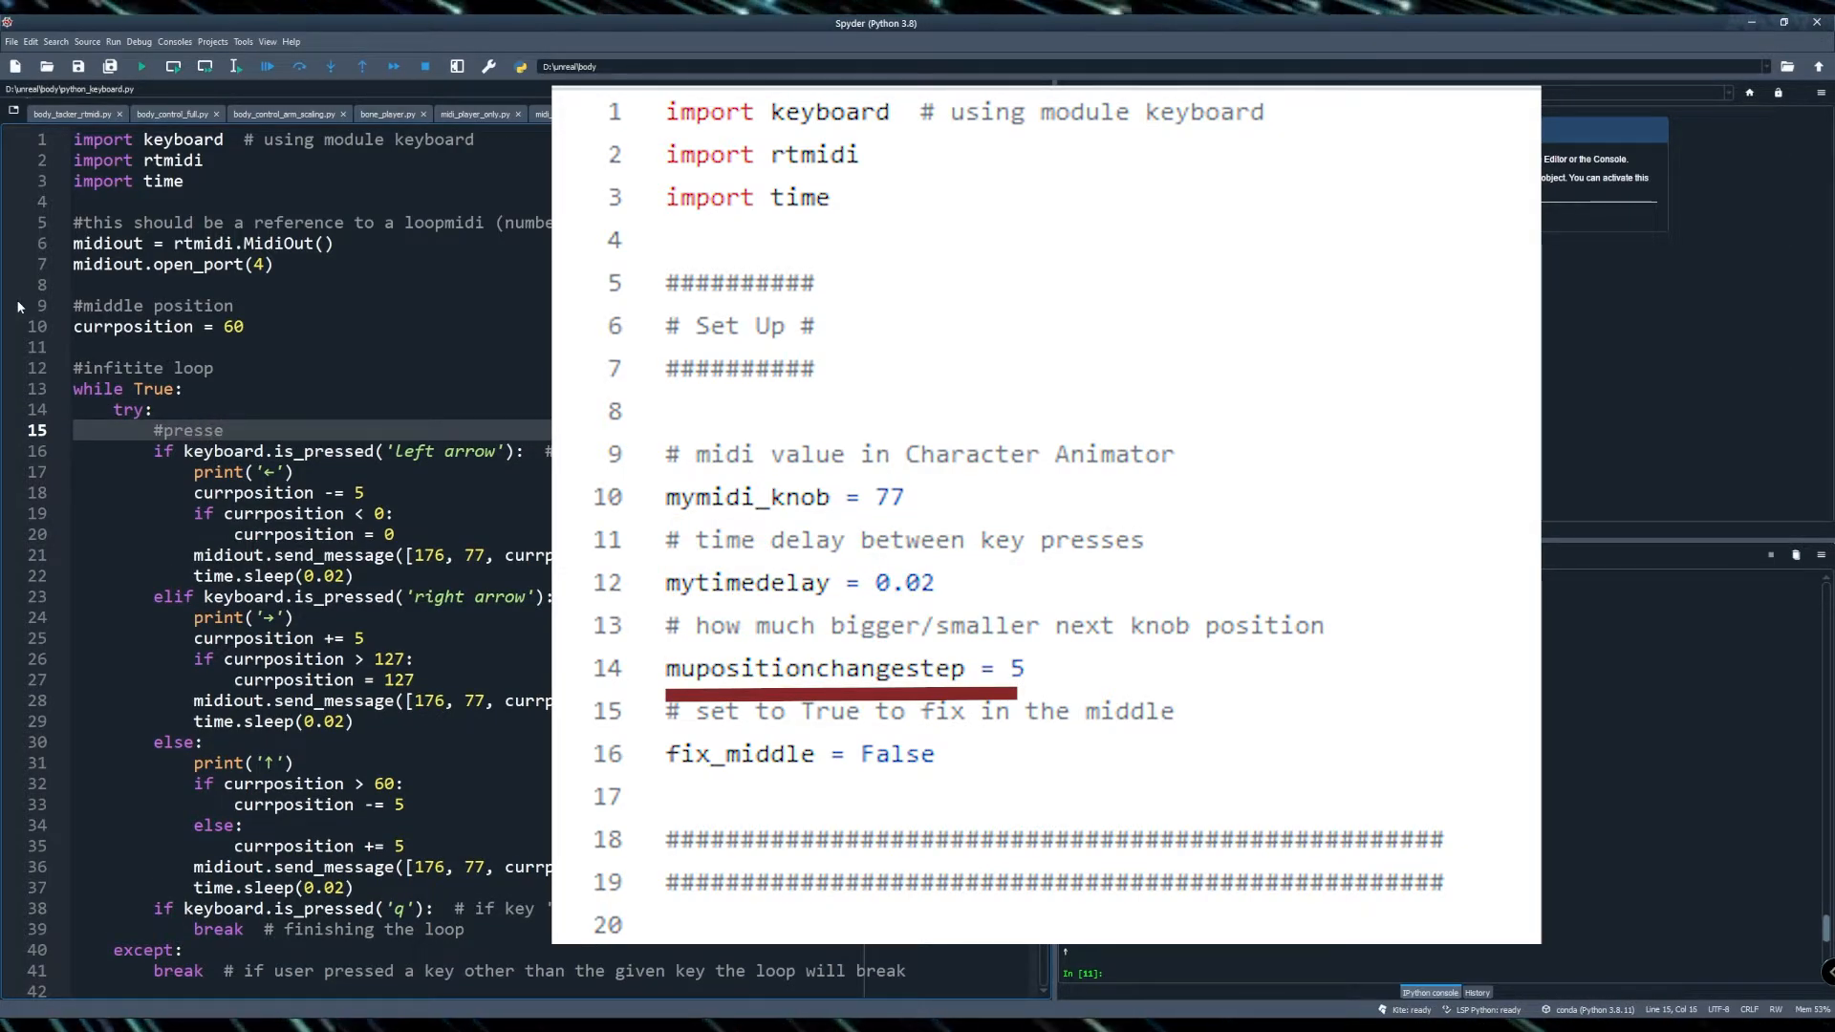
{"action": "type", "text": "d left"}
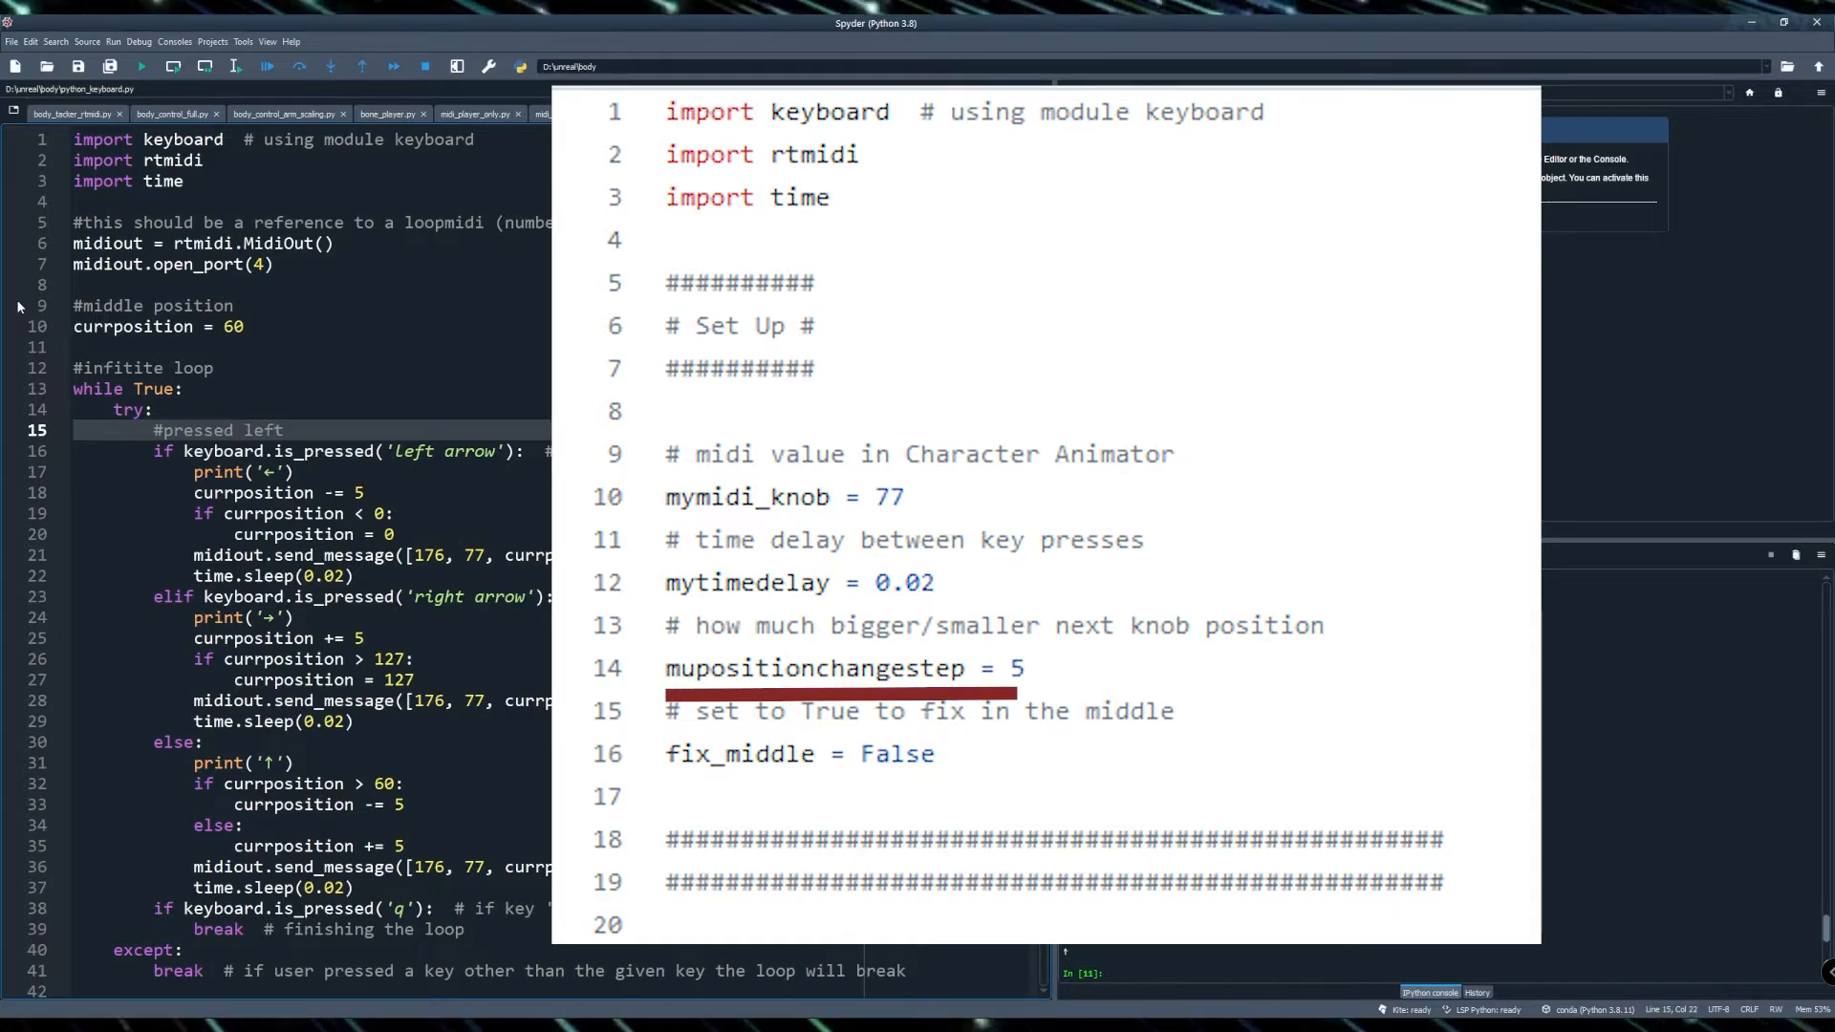
{"action": "type", "text": "?"}
{"action": "key", "text": "Down"}
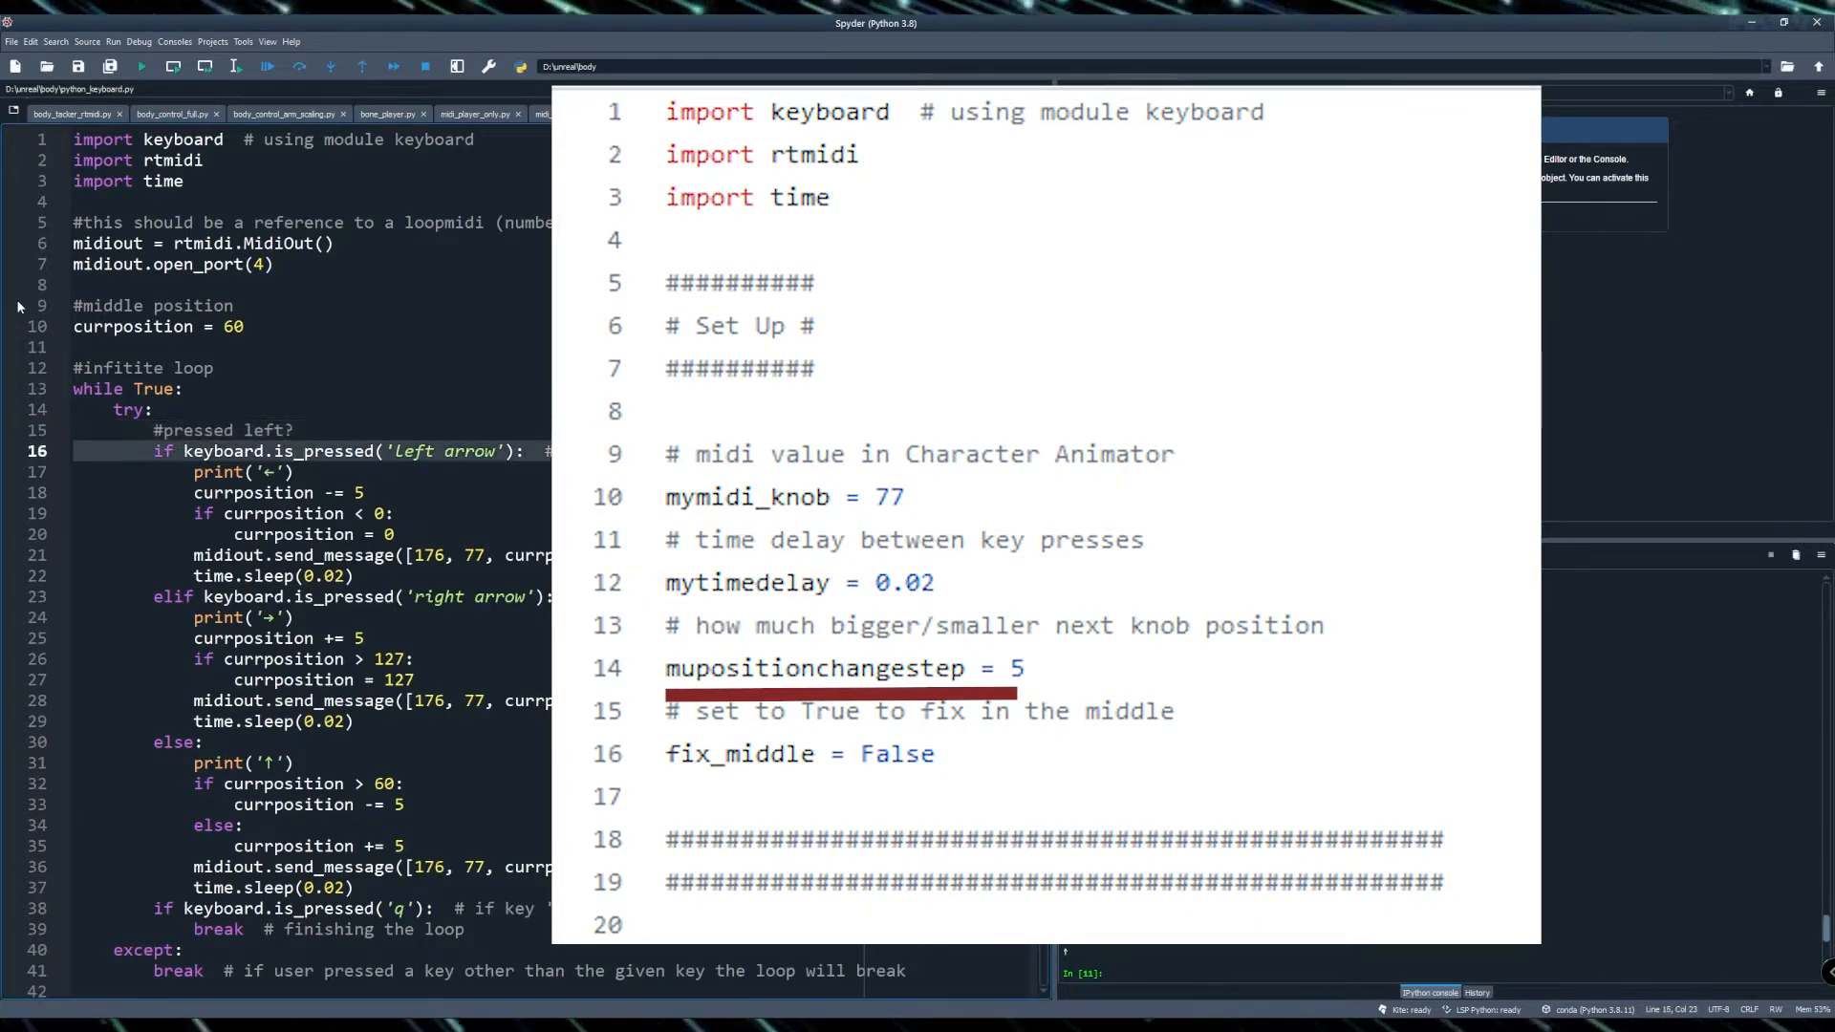
{"action": "key", "text": "Down"}
{"action": "type", "text": "#"}
- Add the comment '#step to turn wheel left' above the currposition decrement
{"action": "key", "text": "Down"}
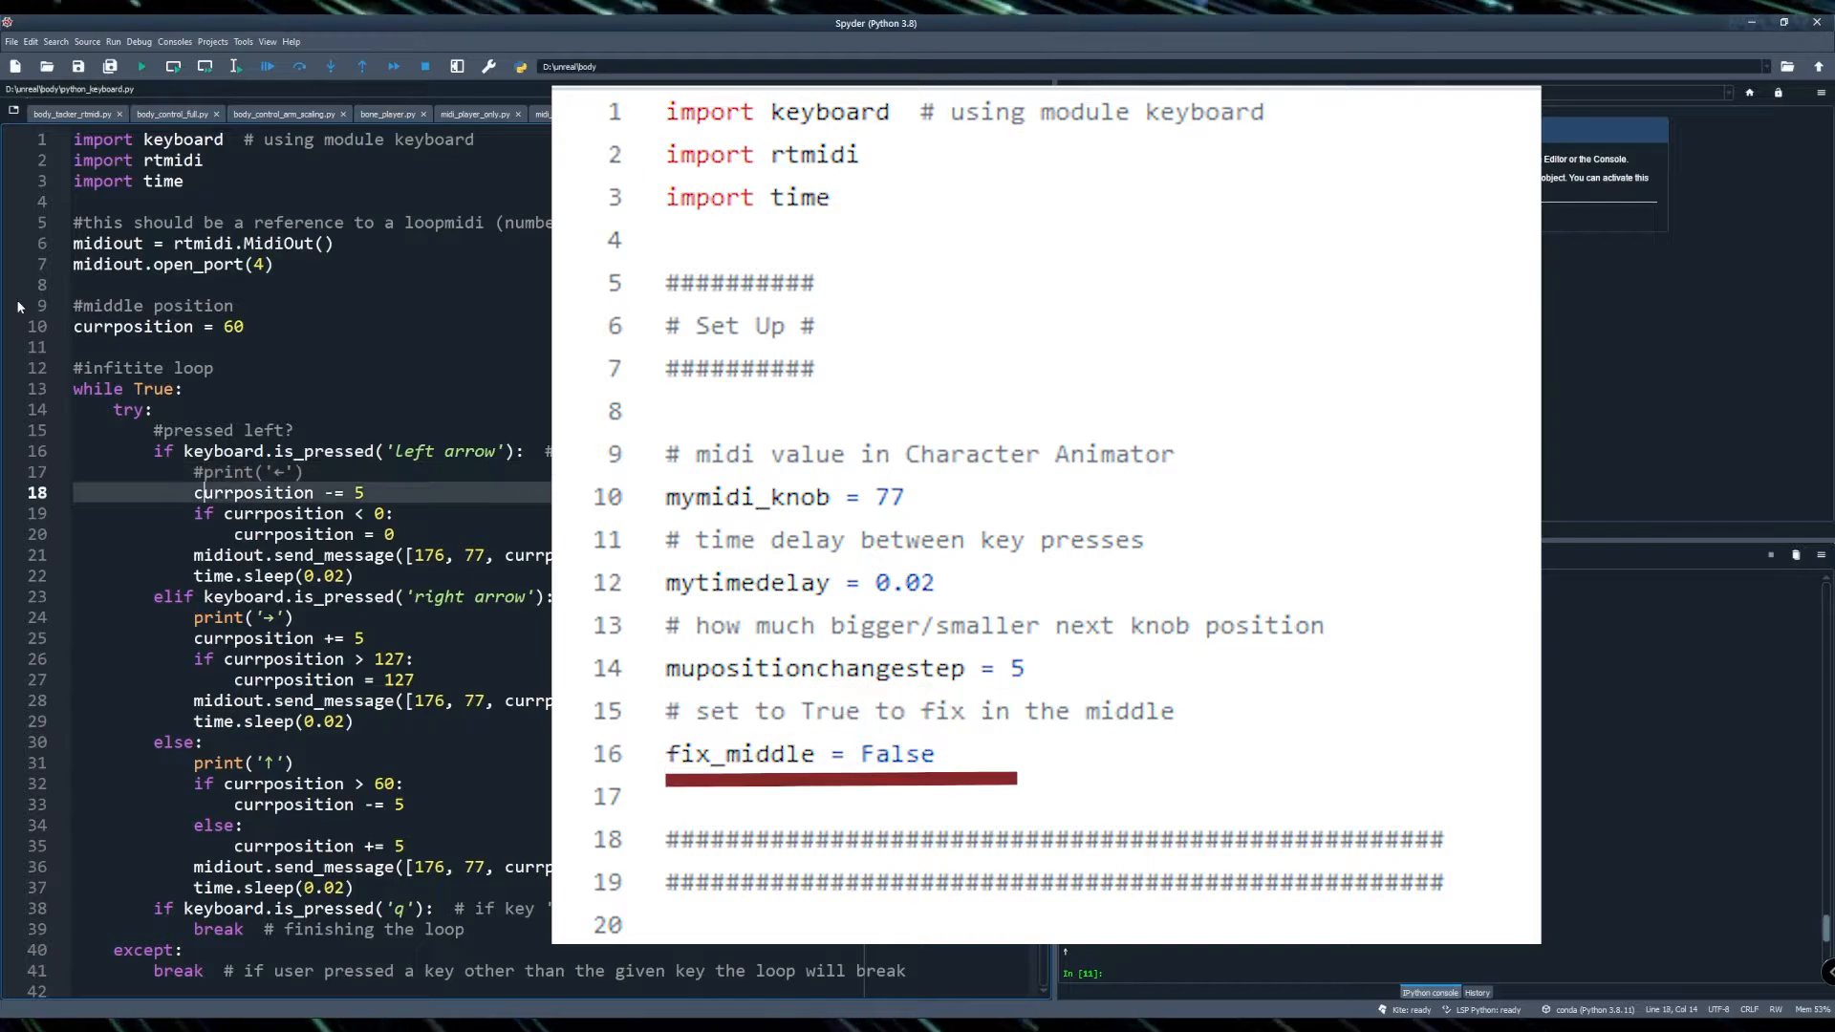
{"action": "key", "text": "Up"}
{"action": "key", "text": "End"}
{"action": "key", "text": "Return"}
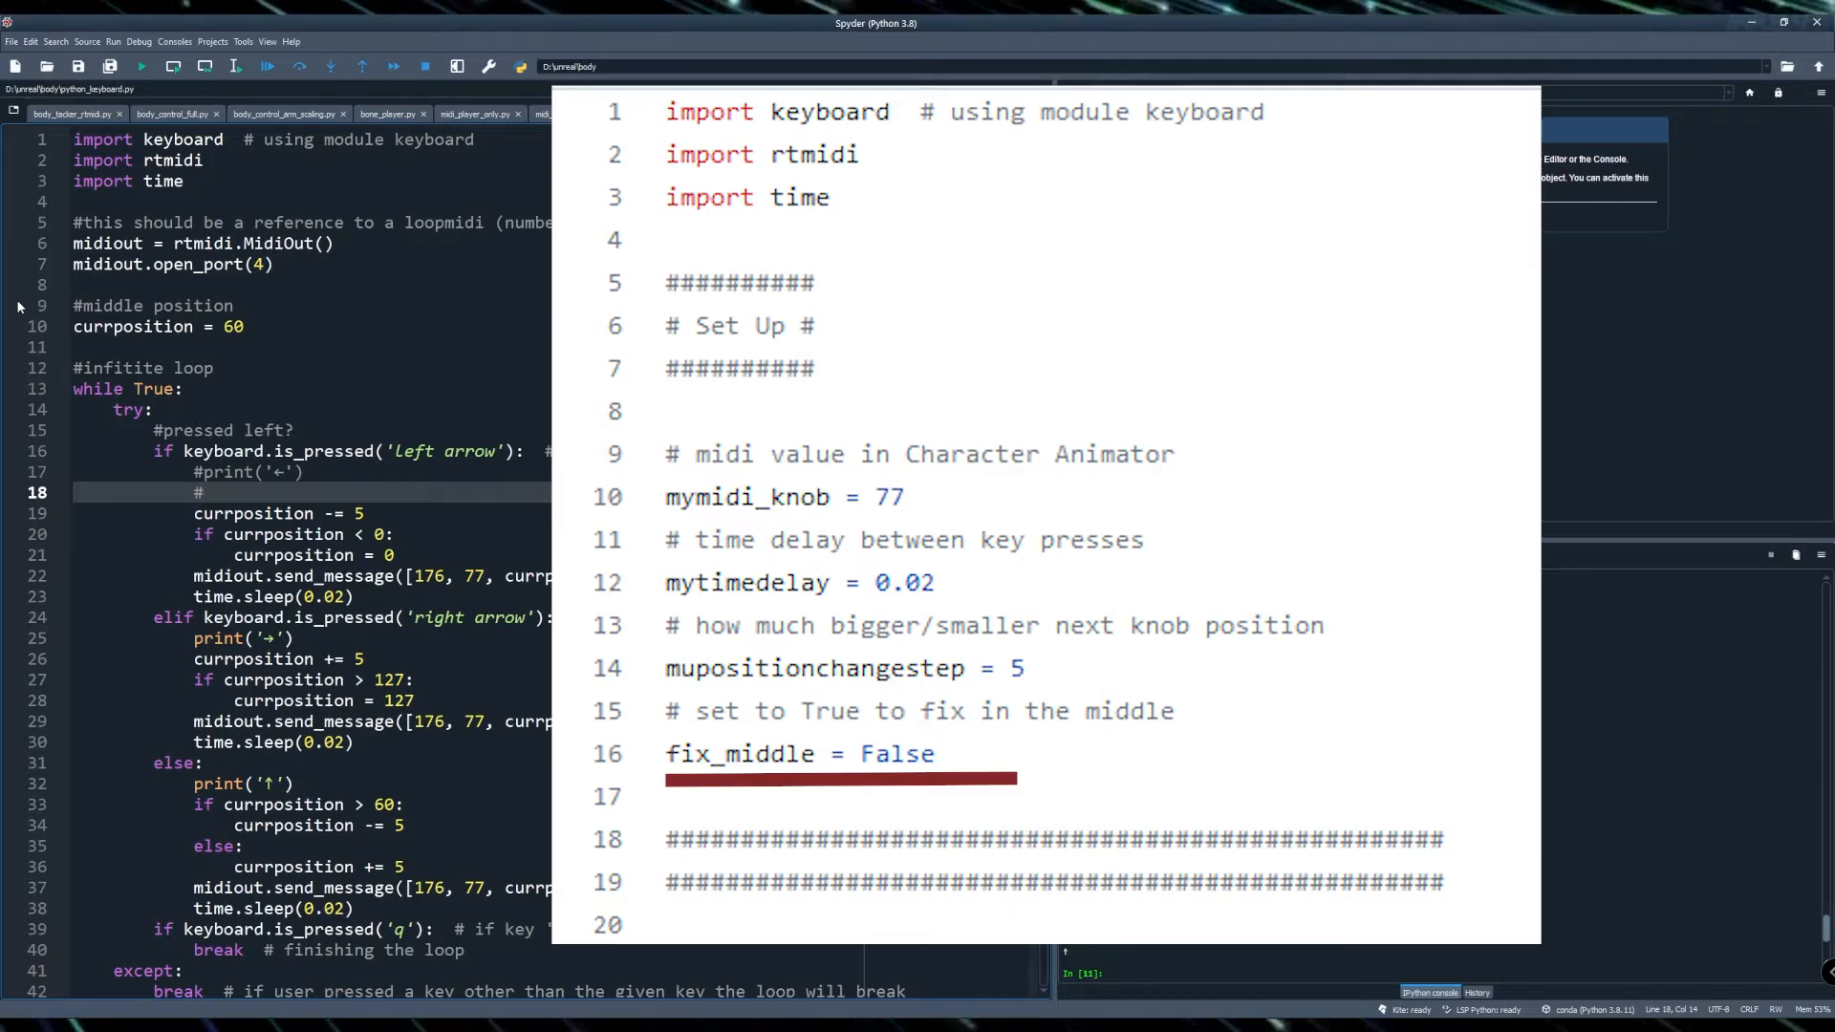
{"action": "type", "text": "#step to turn wheel left"}
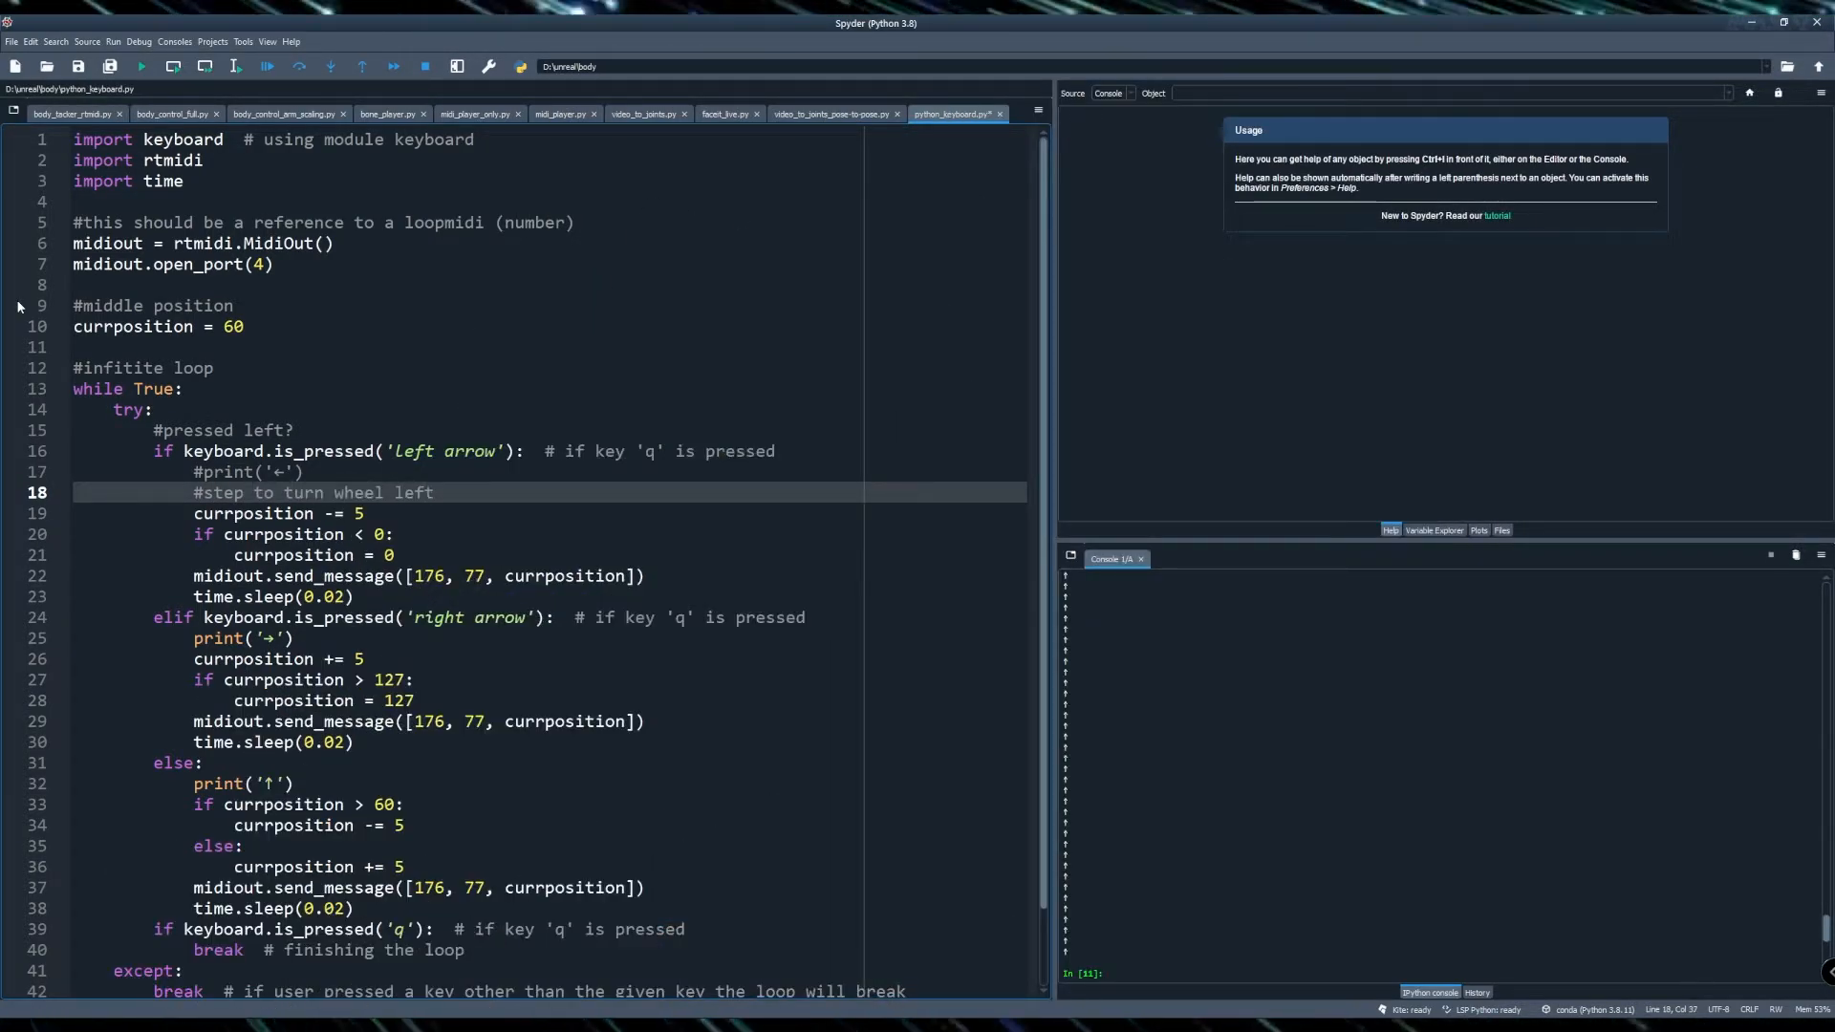
- Add the comment '#cannot go below zero' above the lower-limit check in the left-arrow branch
{"action": "key", "text": "shift+Home"}
{"action": "key", "text": "ctrl+c"}
{"action": "key", "text": "Down"}
{"action": "key", "text": "End"}
{"action": "key", "text": "Return"}
{"action": "key", "text": "ctrl+v"}
{"action": "key", "text": "shift+Home"}
{"action": "key", "text": "shift+Right"}
{"action": "type", "text": "cann"}
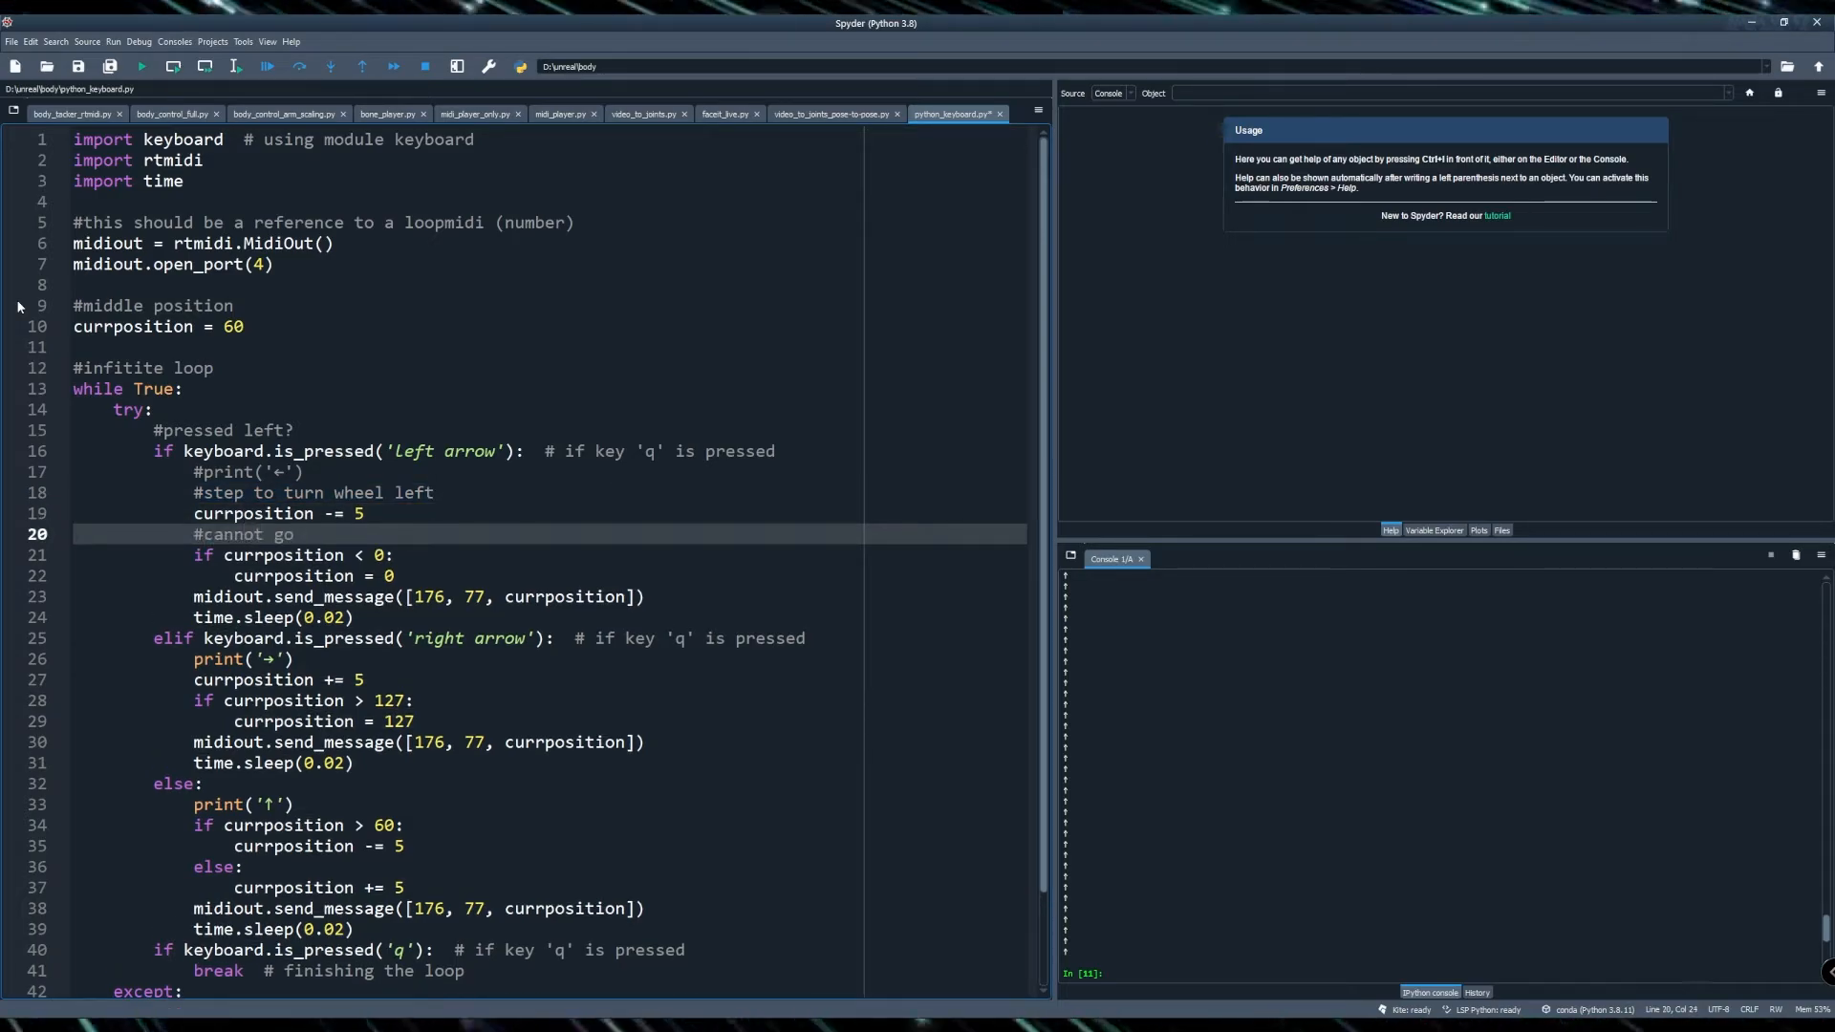
- Add the comment '#send to character animator' above the left-arrow send_message call
{"action": "key", "text": "Down"}
{"action": "key", "text": "Down"}
{"action": "key", "text": "End"}
{"action": "key", "text": "Return"}
{"action": "type", "text": "#send"}
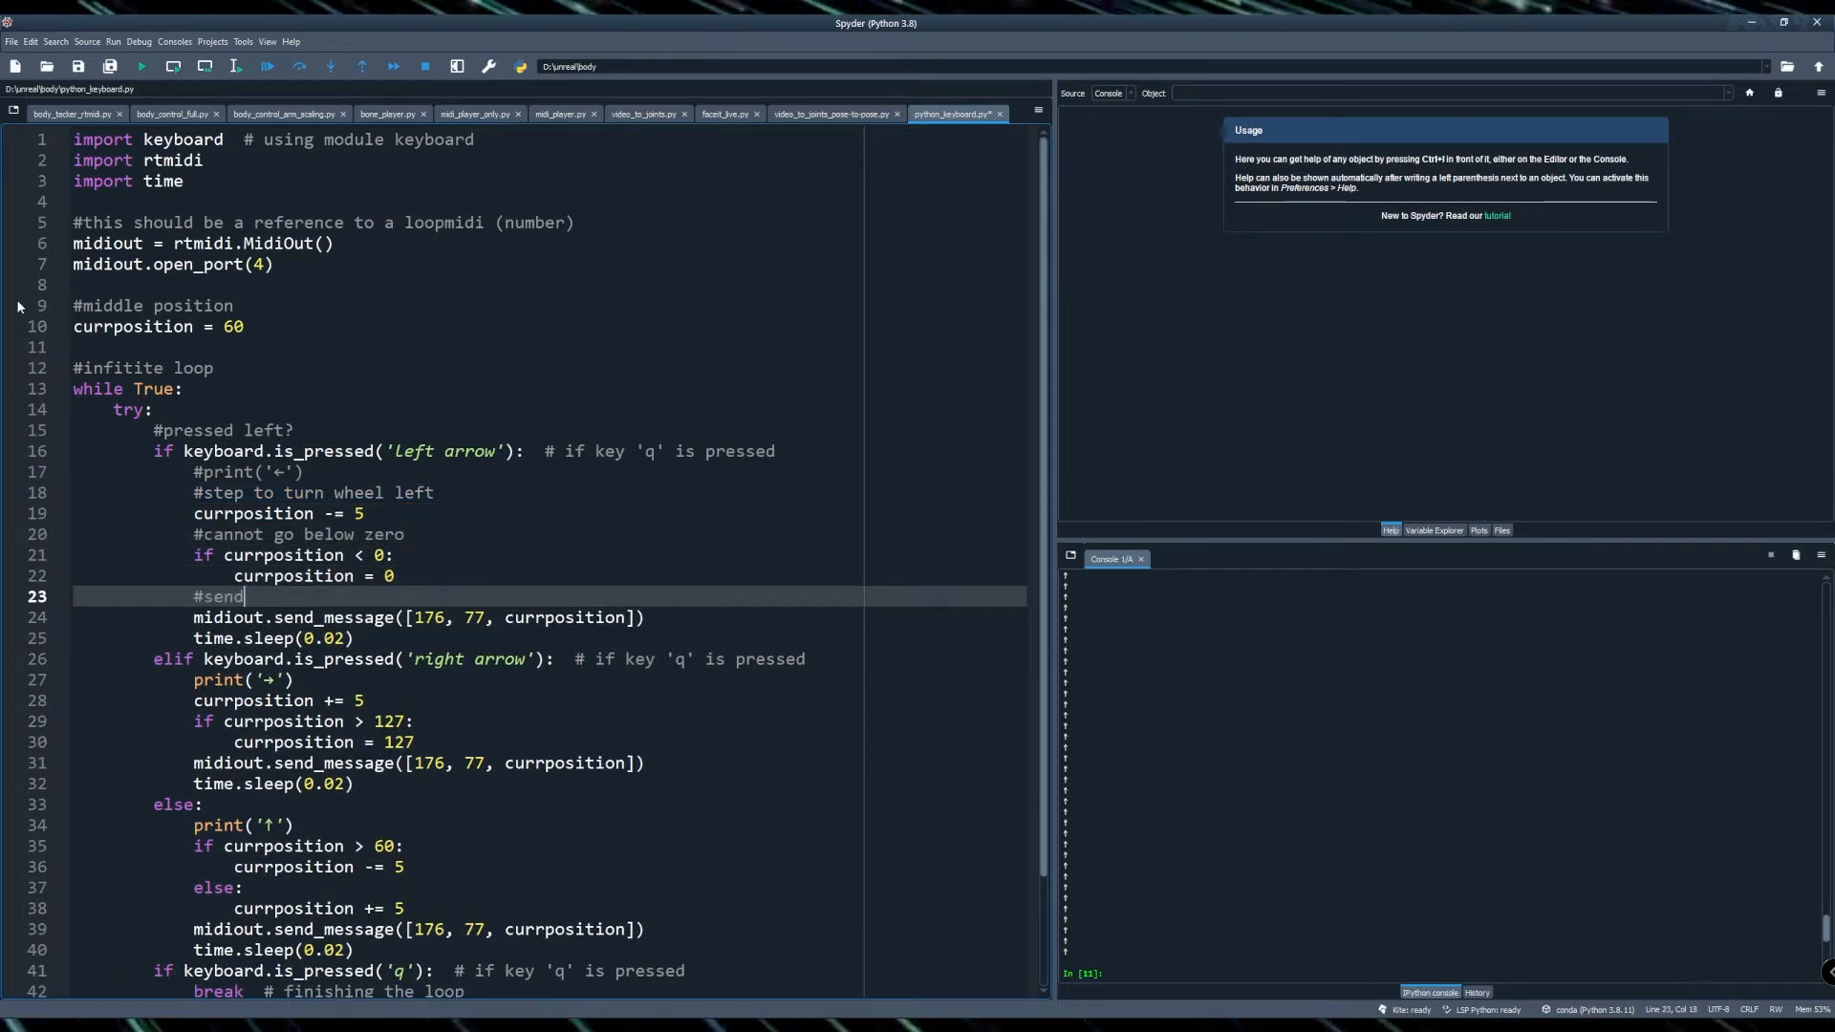
{"action": "type", "text": " to character animator"}
- Add the comment '#wait a bit' above the left-arrow time.sleep line
{"action": "key", "text": "Down"}
{"action": "key", "text": "End"}
{"action": "key", "text": "Return"}
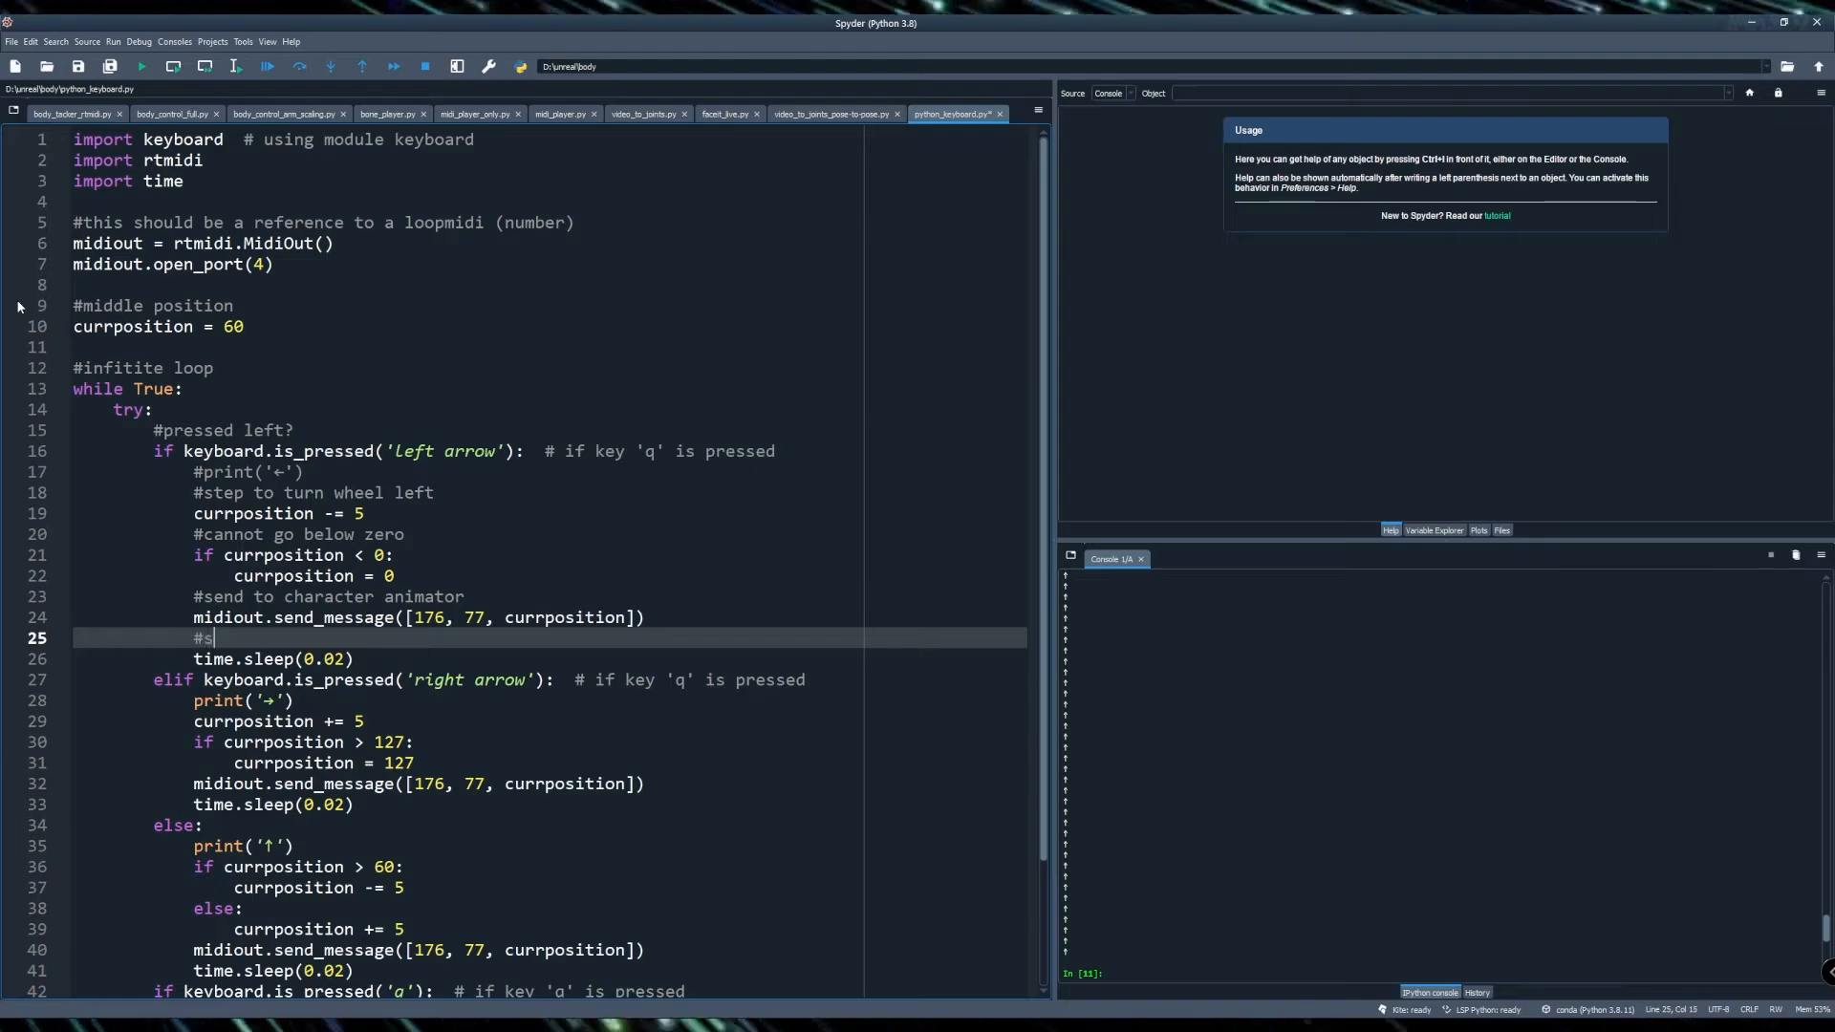
- Comment out the right-arrow print and annotate the right-turn block with step, limit and send comments
{"action": "key", "text": "Down"}
{"action": "key", "text": "Down"}
{"action": "key", "text": "Down"}
{"action": "key", "text": "Home"}
{"action": "type", "text": "#"}
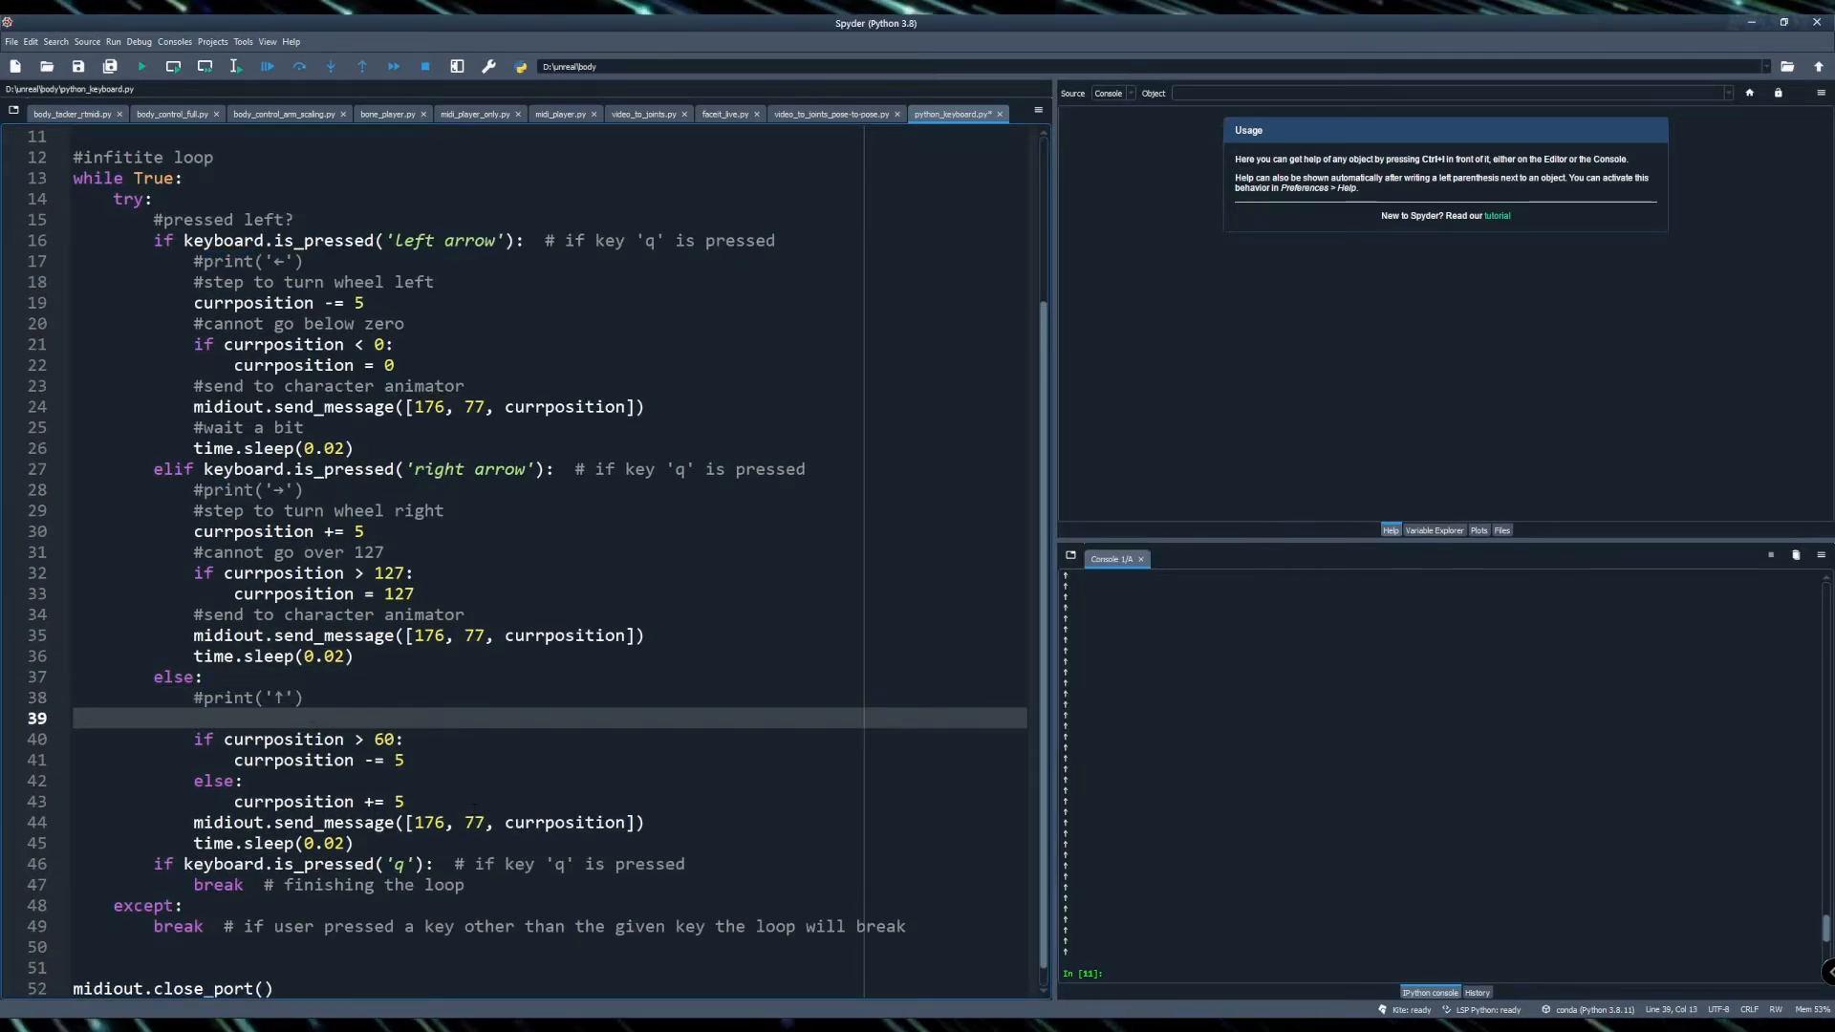
- Comment out the straight print and add '#for straight keep sending signal to wiggle the wheel' in the else branch
{"action": "type", "text": "#for straight"}
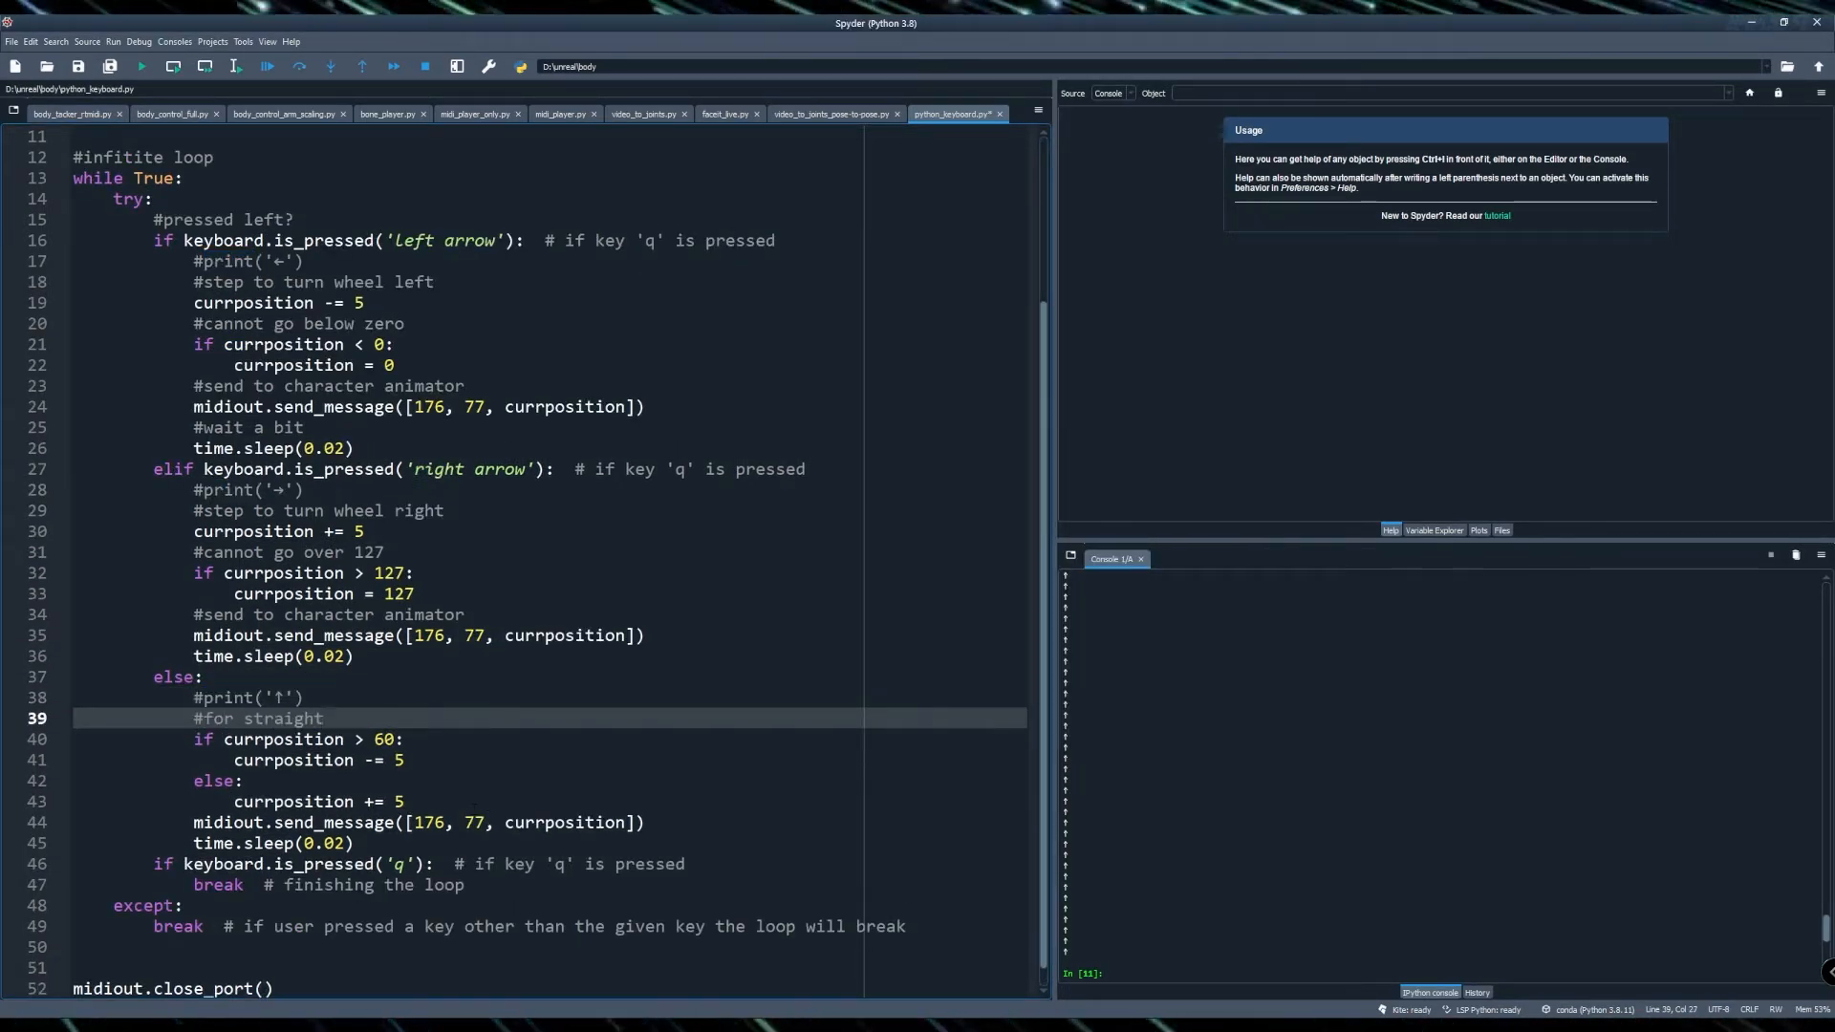
{"action": "type", "text": " keep sending signal to wiggle the wheel"}
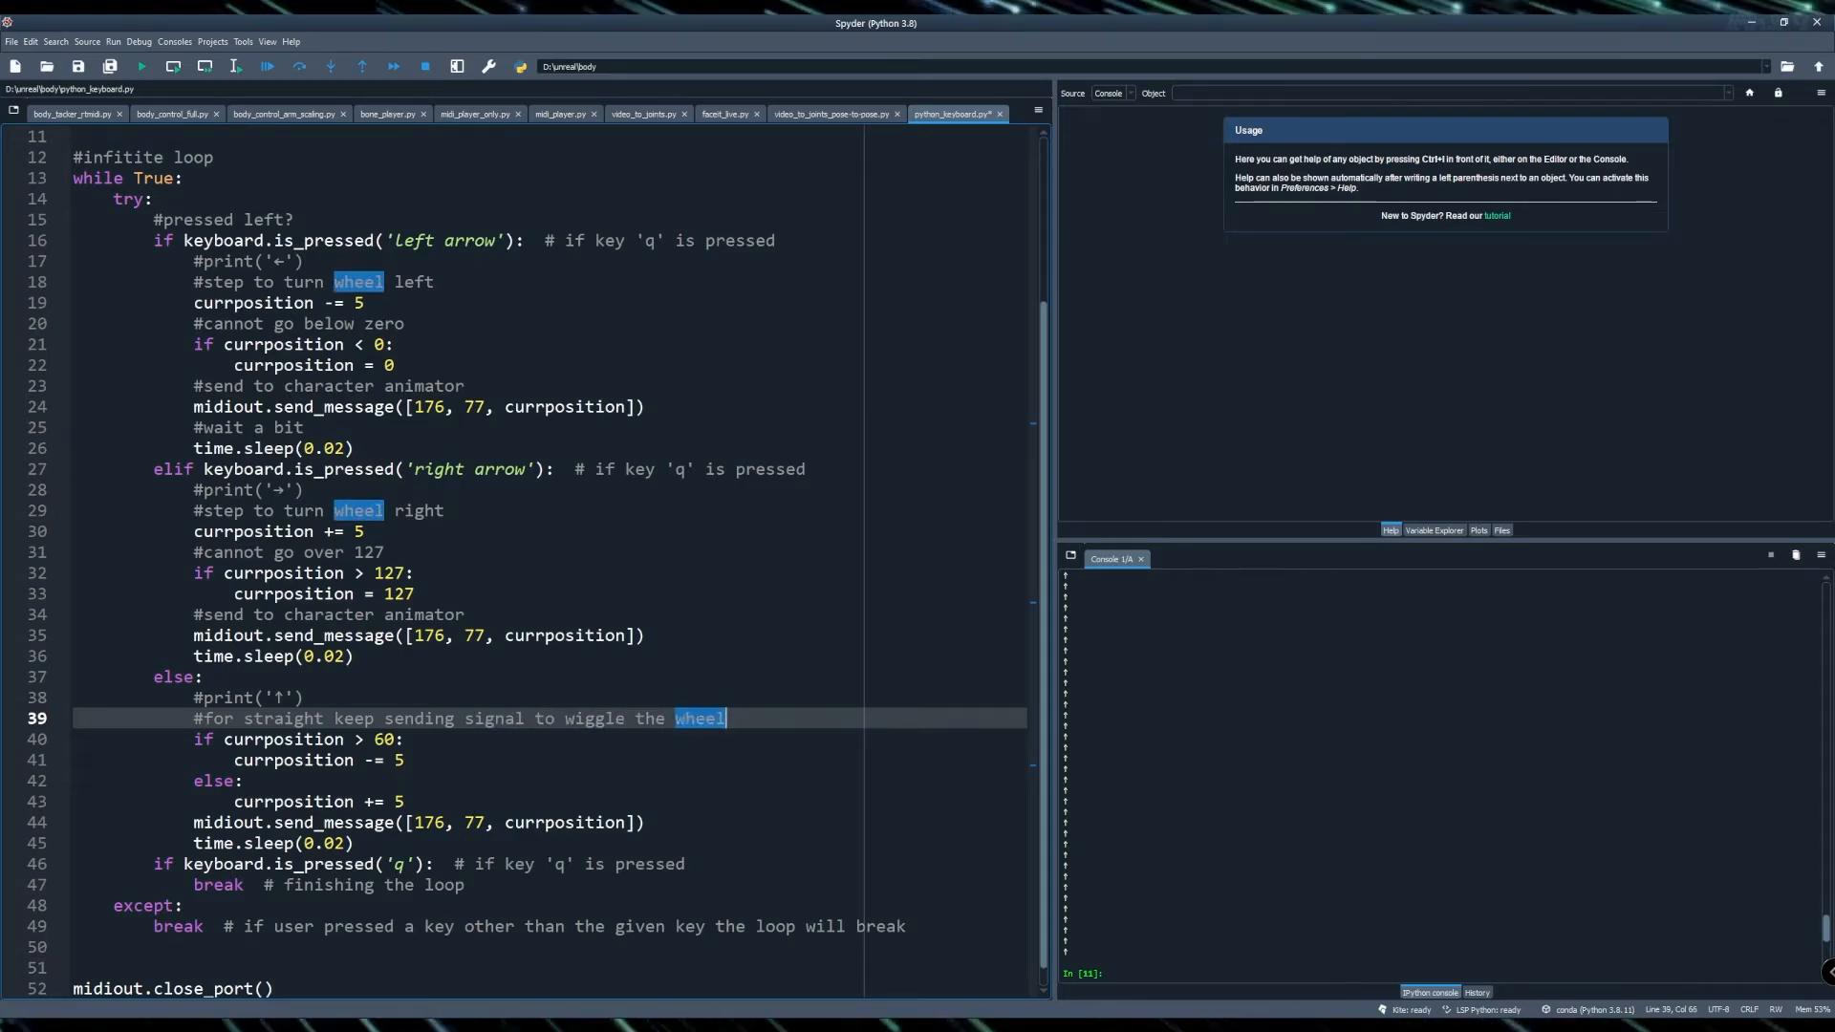
- Add the comment '# close midi connection' above the midiout.close_port() line
{"action": "left_click", "coordinate": [293, 968]}
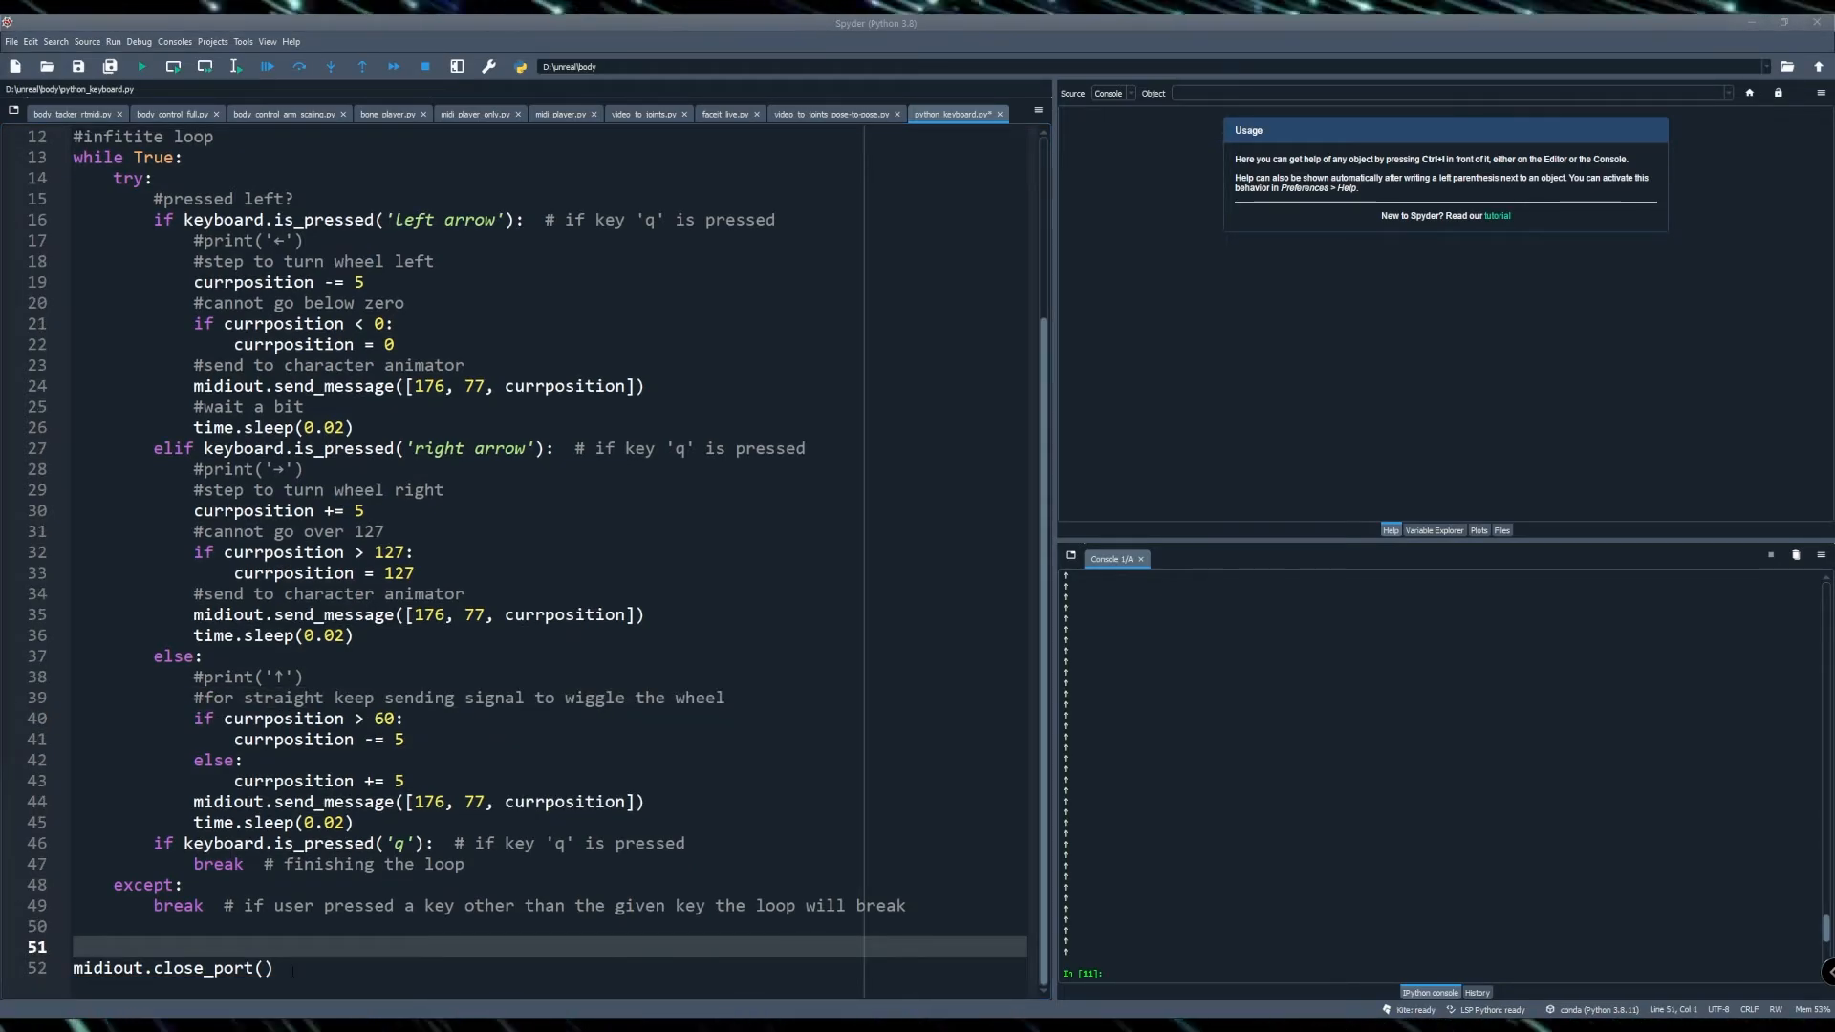
{"action": "type", "text": "# close"}
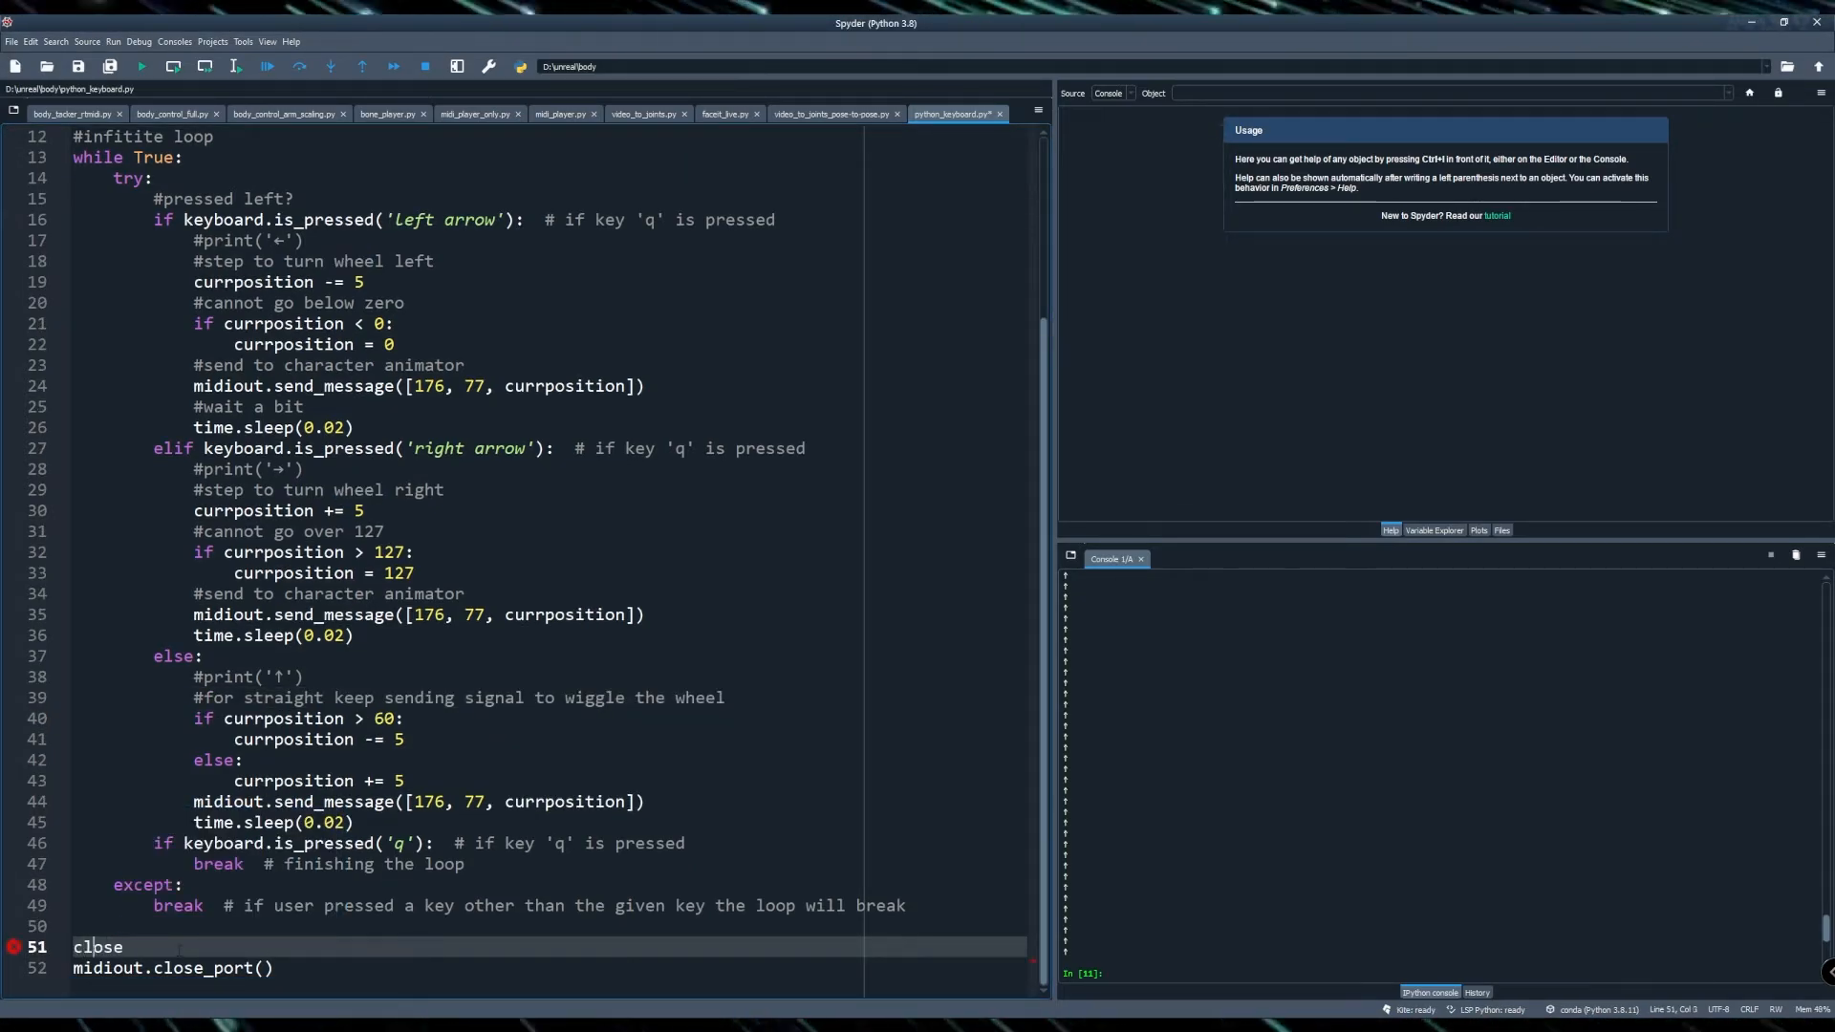
{"action": "type", "text": " midi connection"}
- Run the keyboard MIDI script
{"action": "key", "text": "F5"}
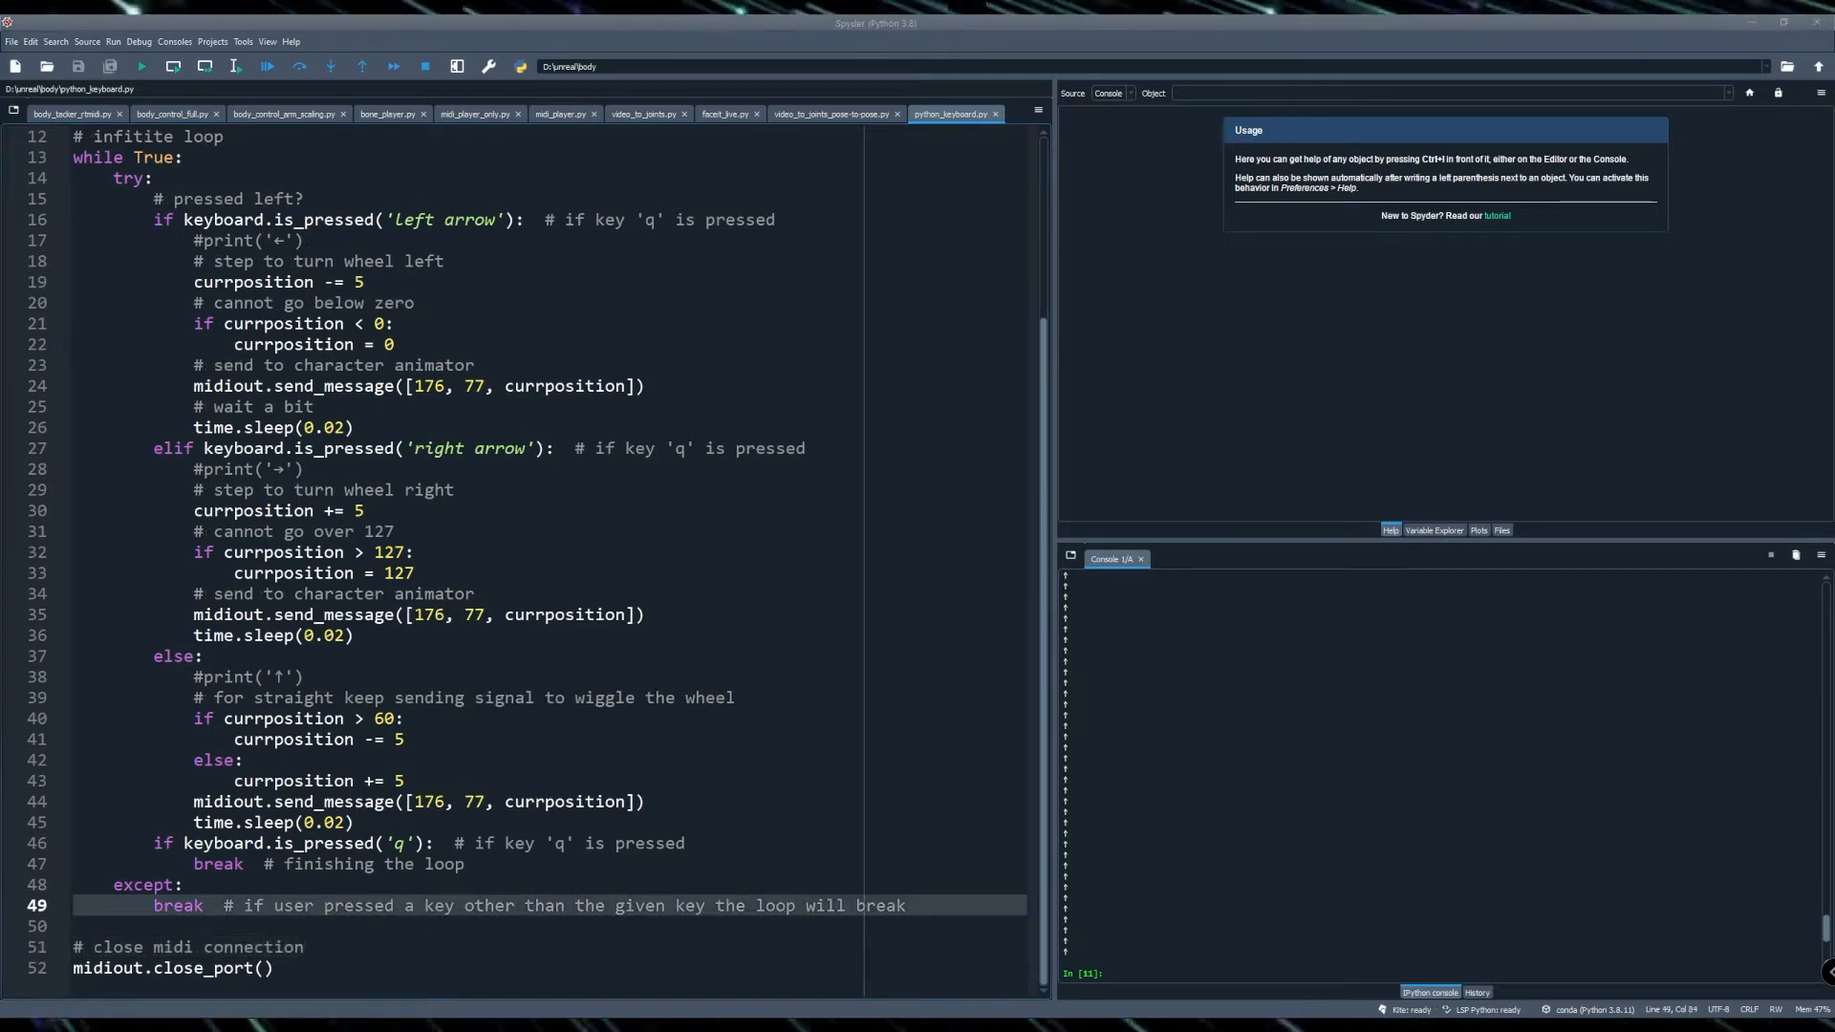
{"action": "scroll", "coordinate": [1285, 917], "scroll_direction": "up", "scroll_amount": 4}
{"action": "scroll", "coordinate": [1285, 918], "scroll_direction": "down", "scroll_amount": 10}
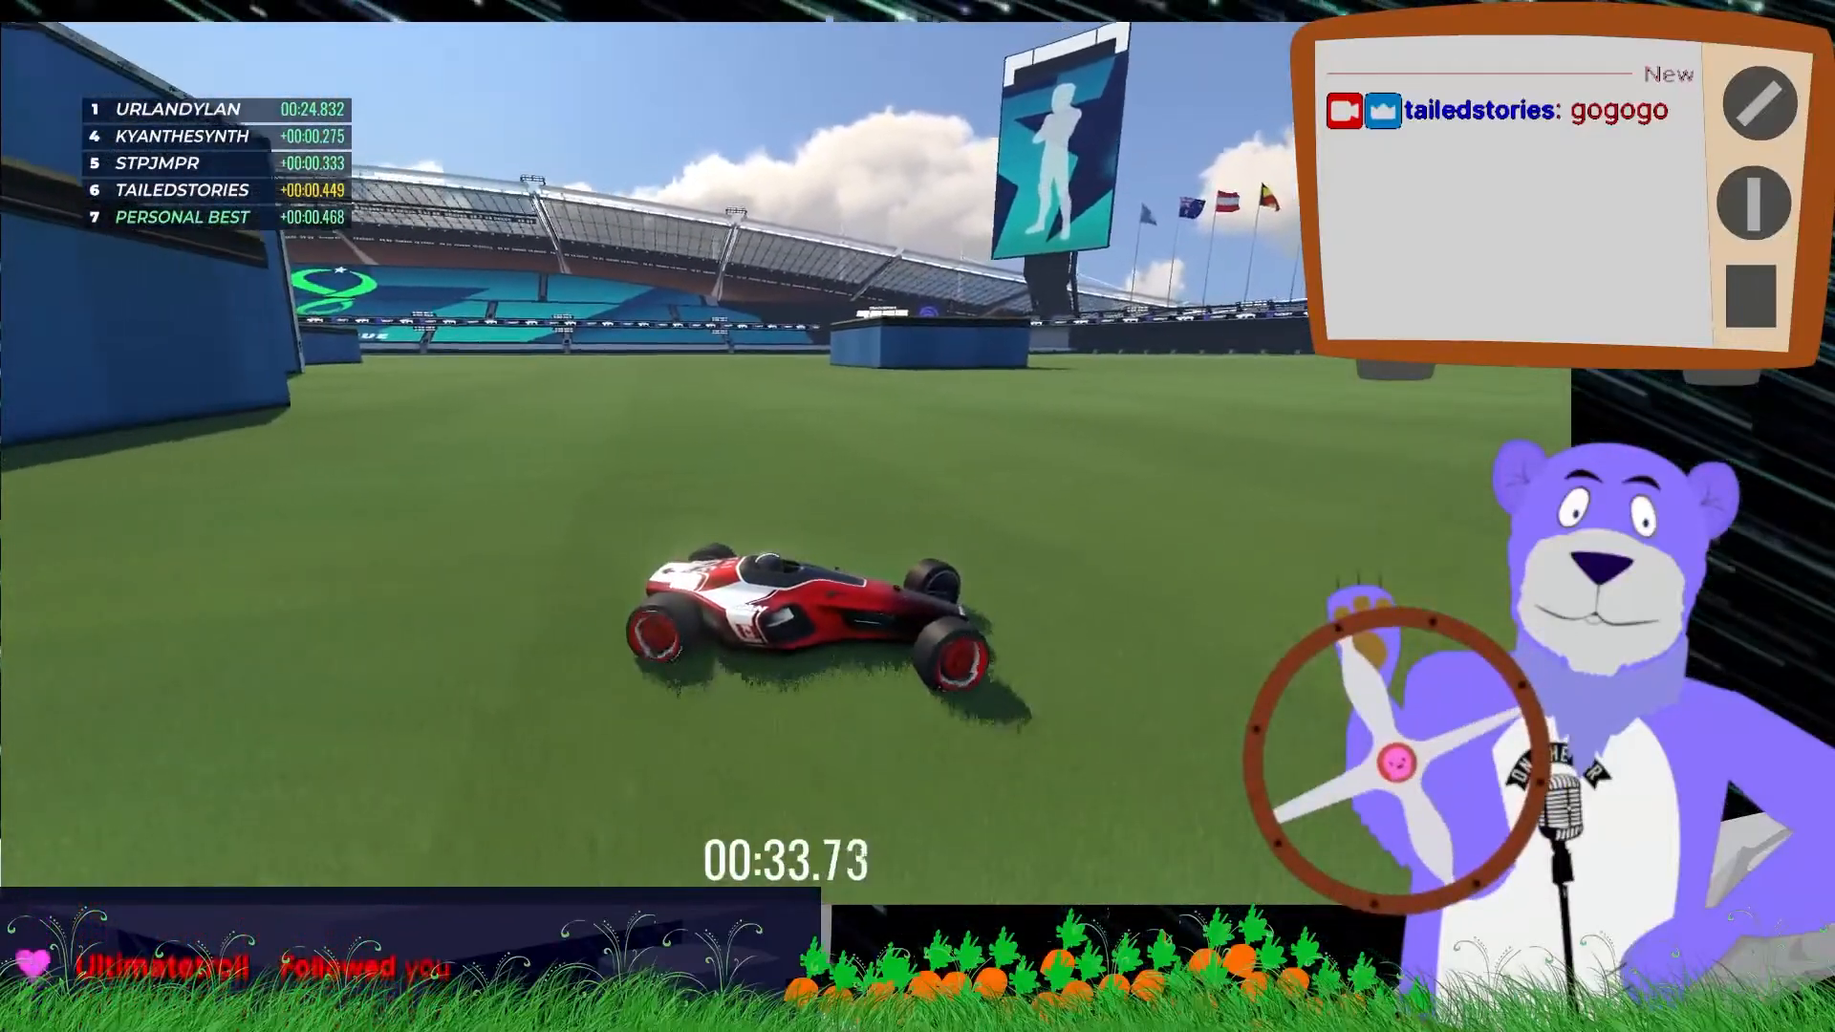
- Steer the Trackmania car with the arrow keys while the bear's steering wheel turns along
{"action": "key", "text": "Right"}
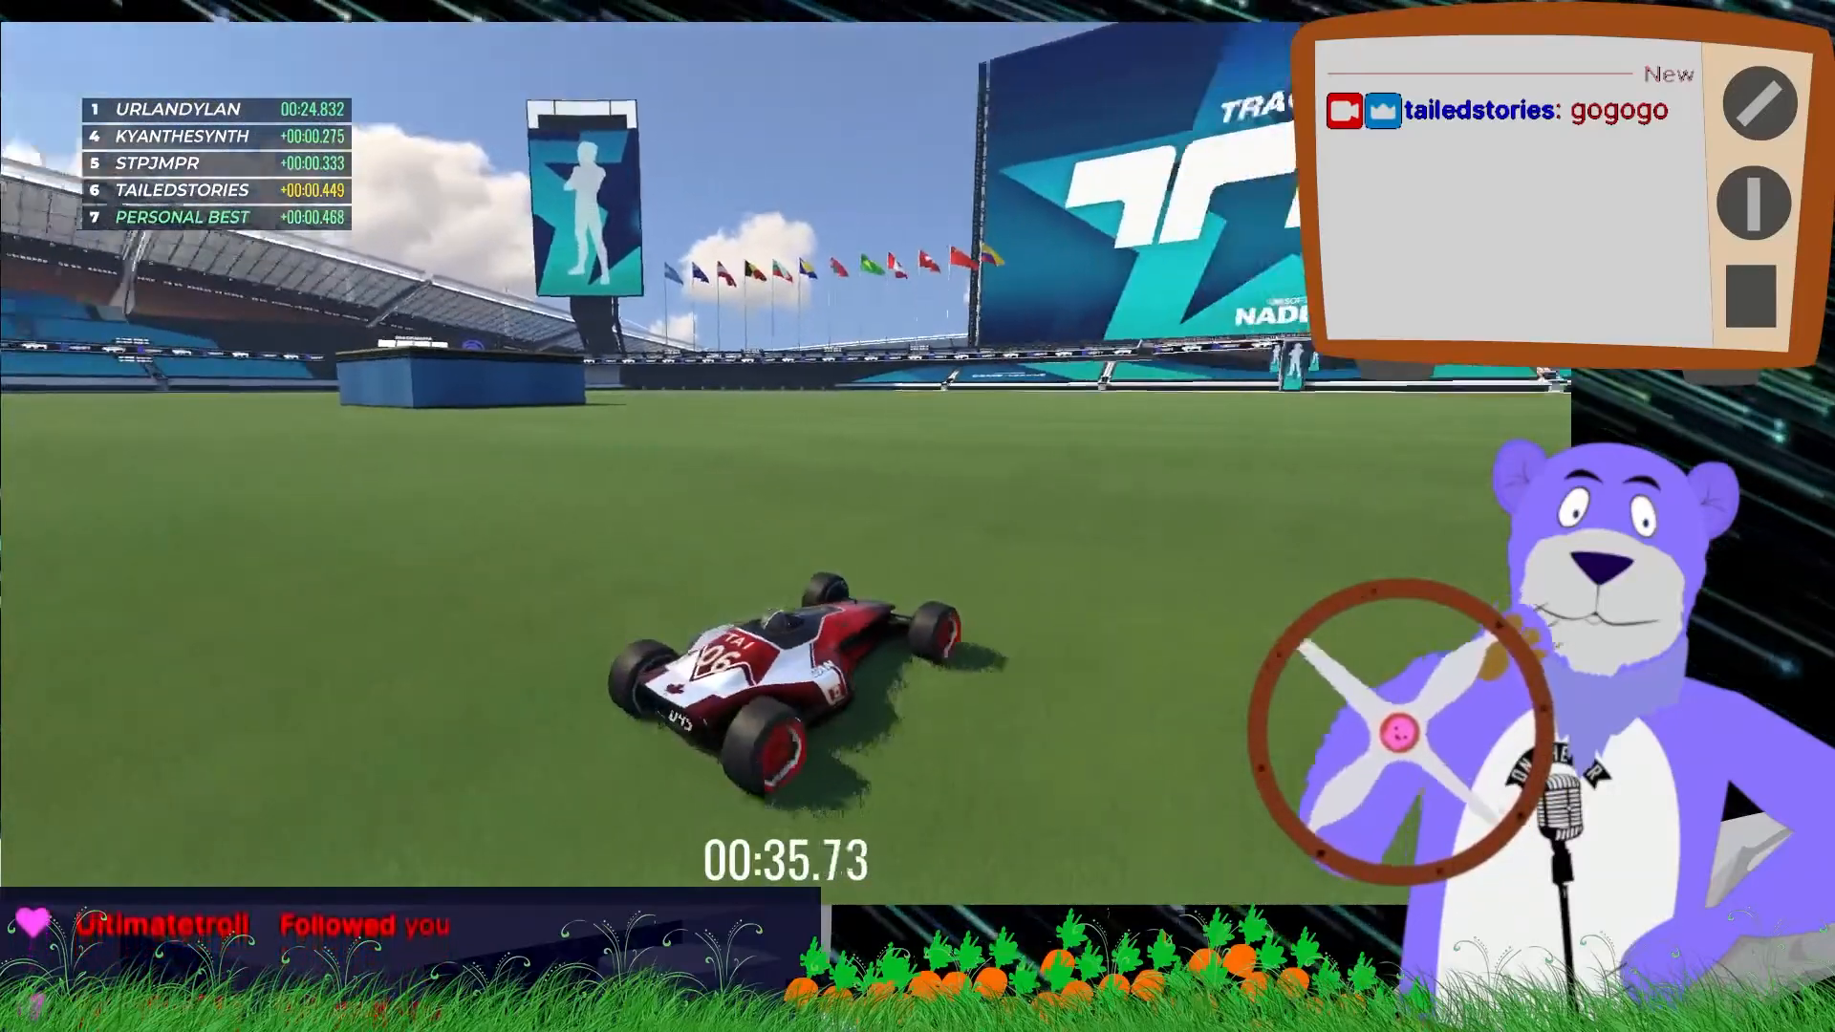
{"action": "key", "text": "Up"}
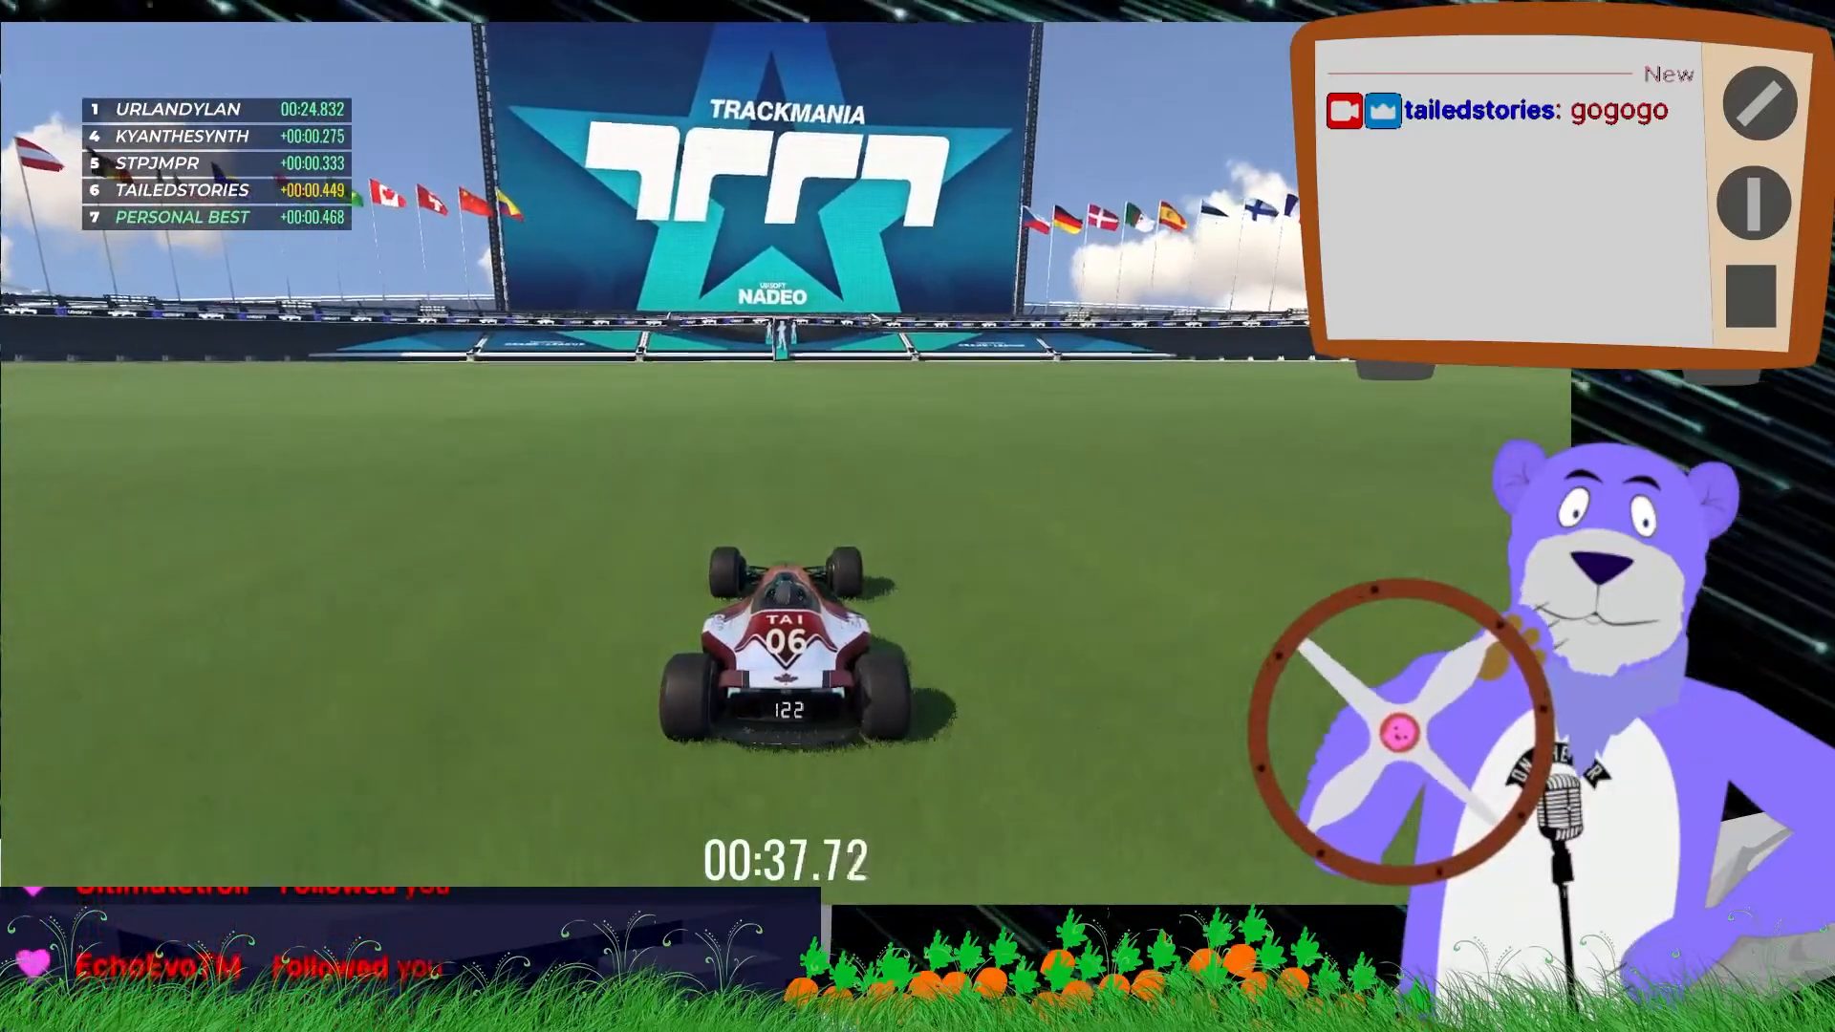
{"action": "key", "text": "Up"}
{"action": "key", "text": "Up"}
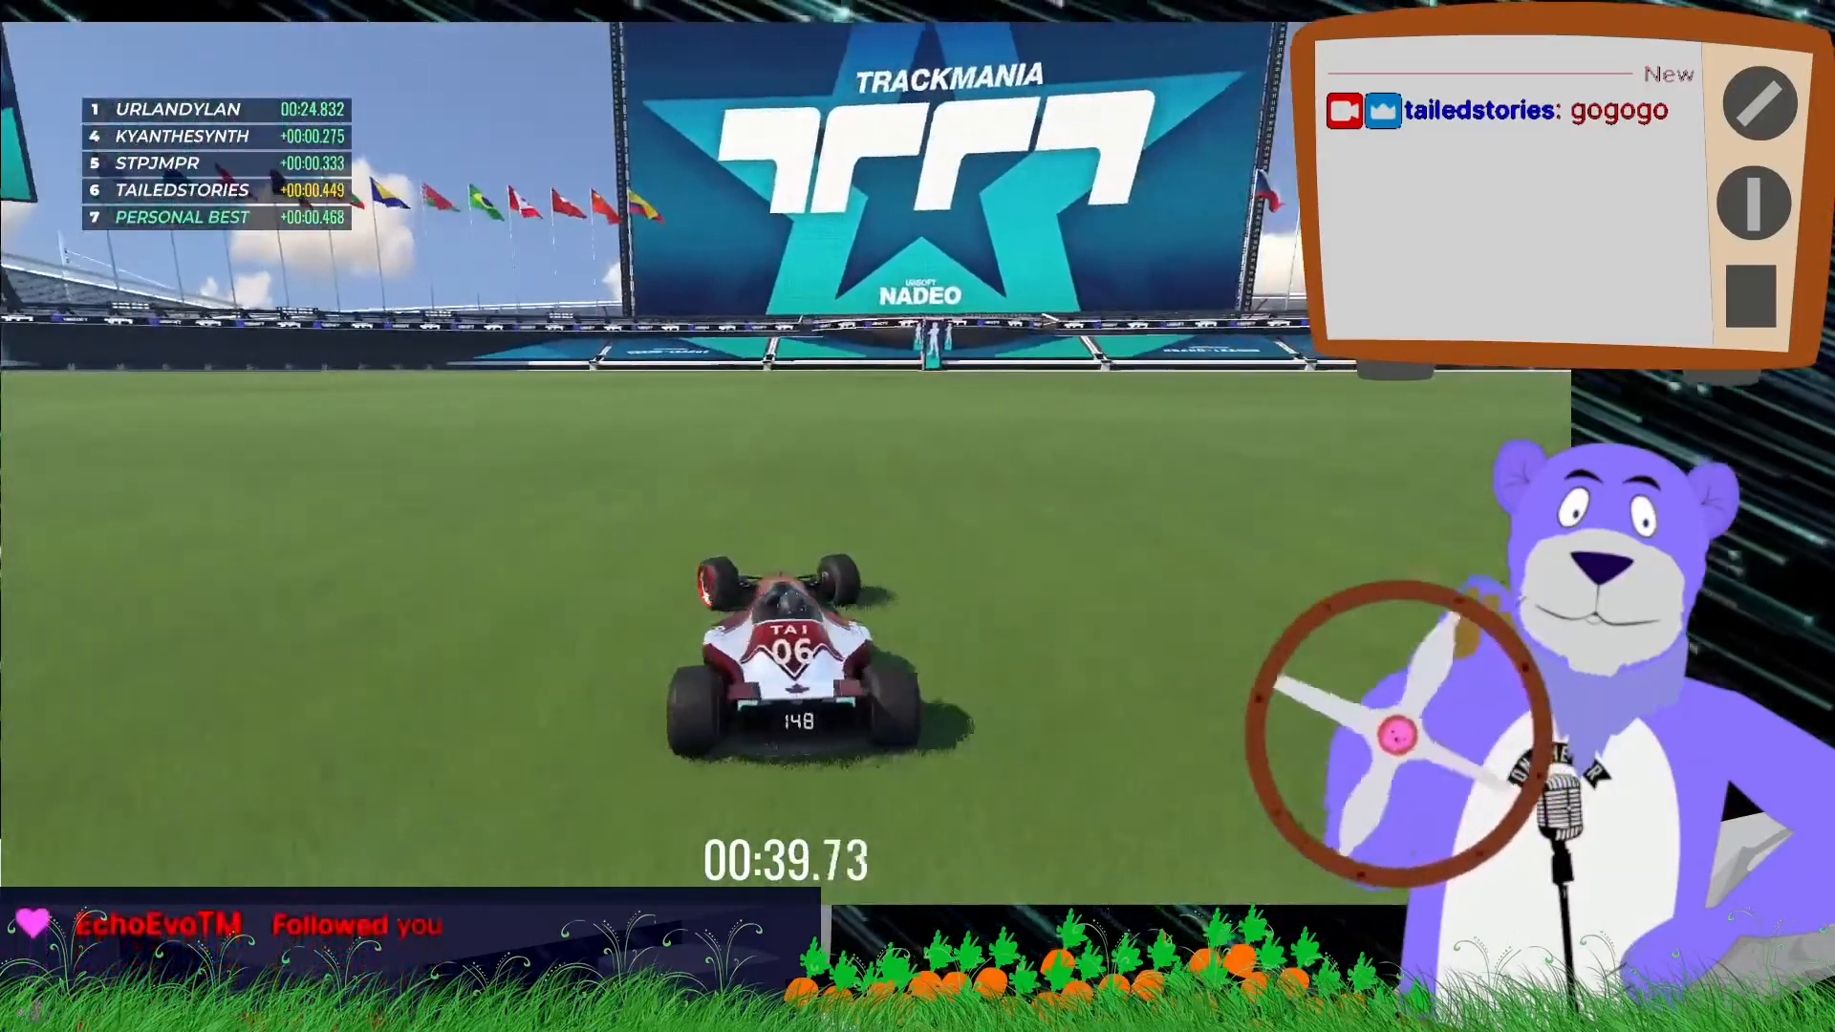
{"action": "key", "text": "Up"}
{"action": "key", "text": "Left"}
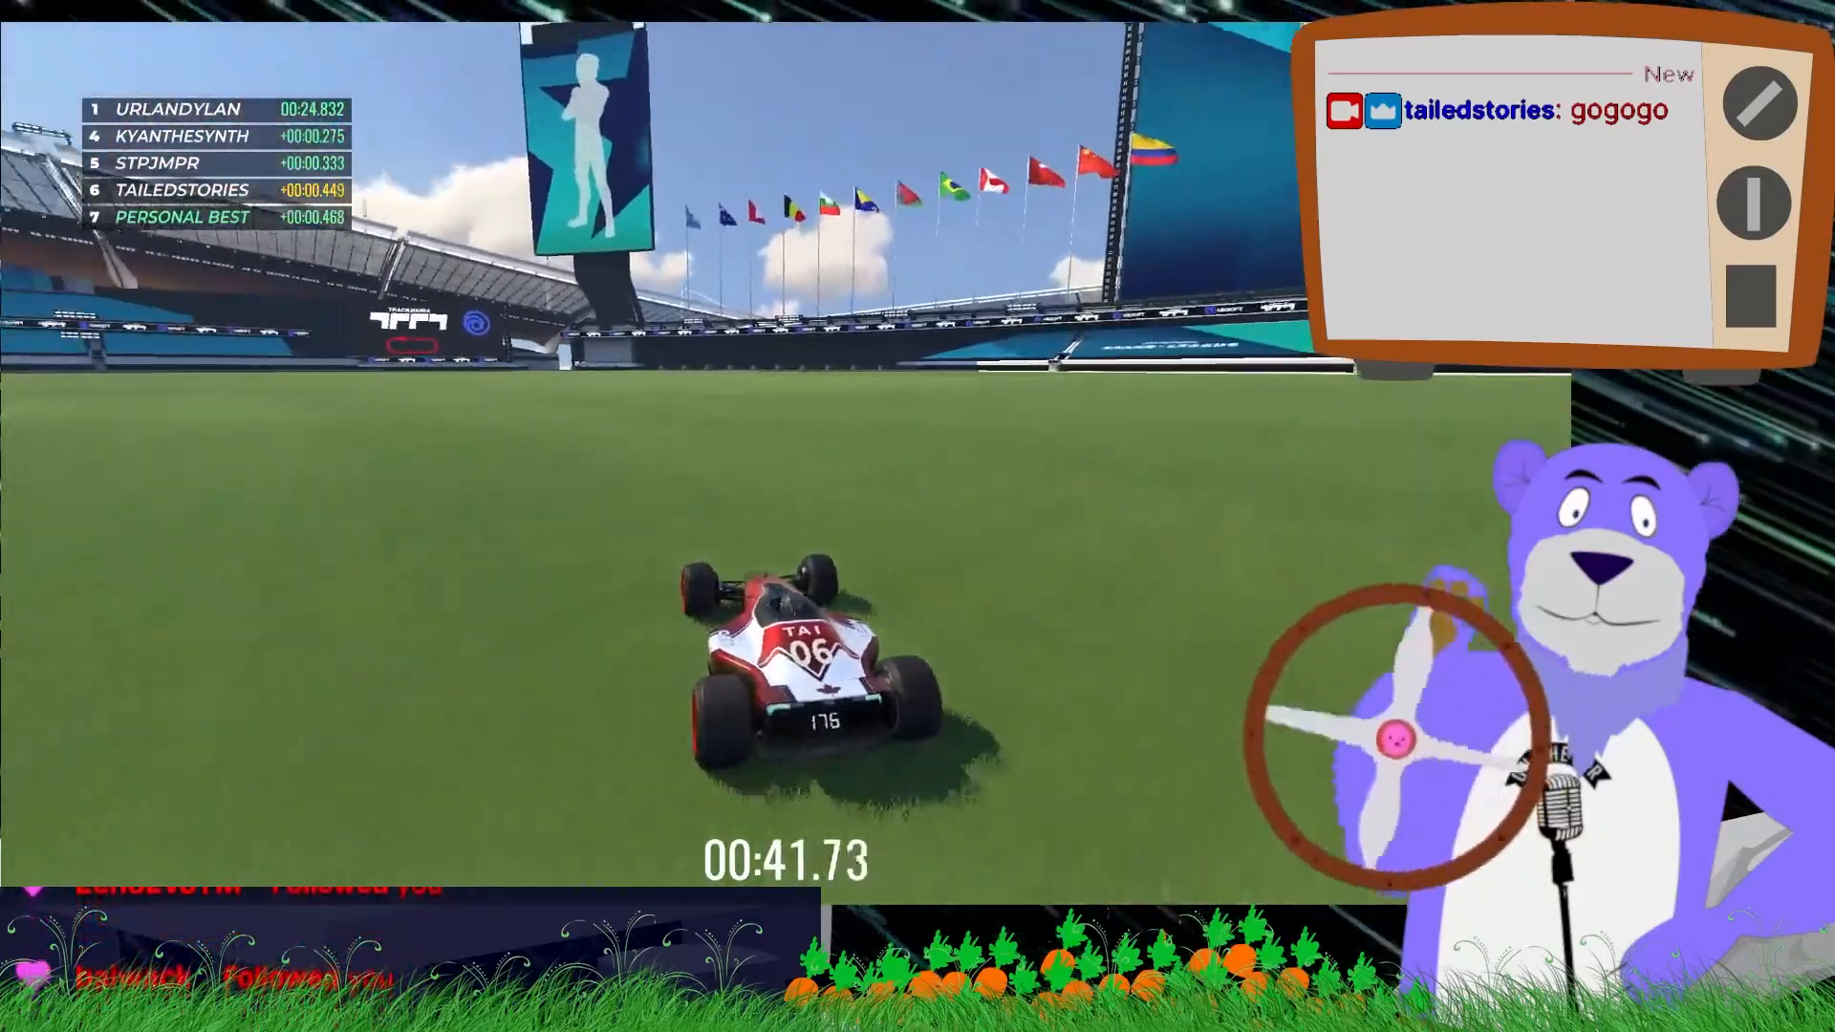
{"action": "key", "text": "Up"}
{"action": "key", "text": "Left"}
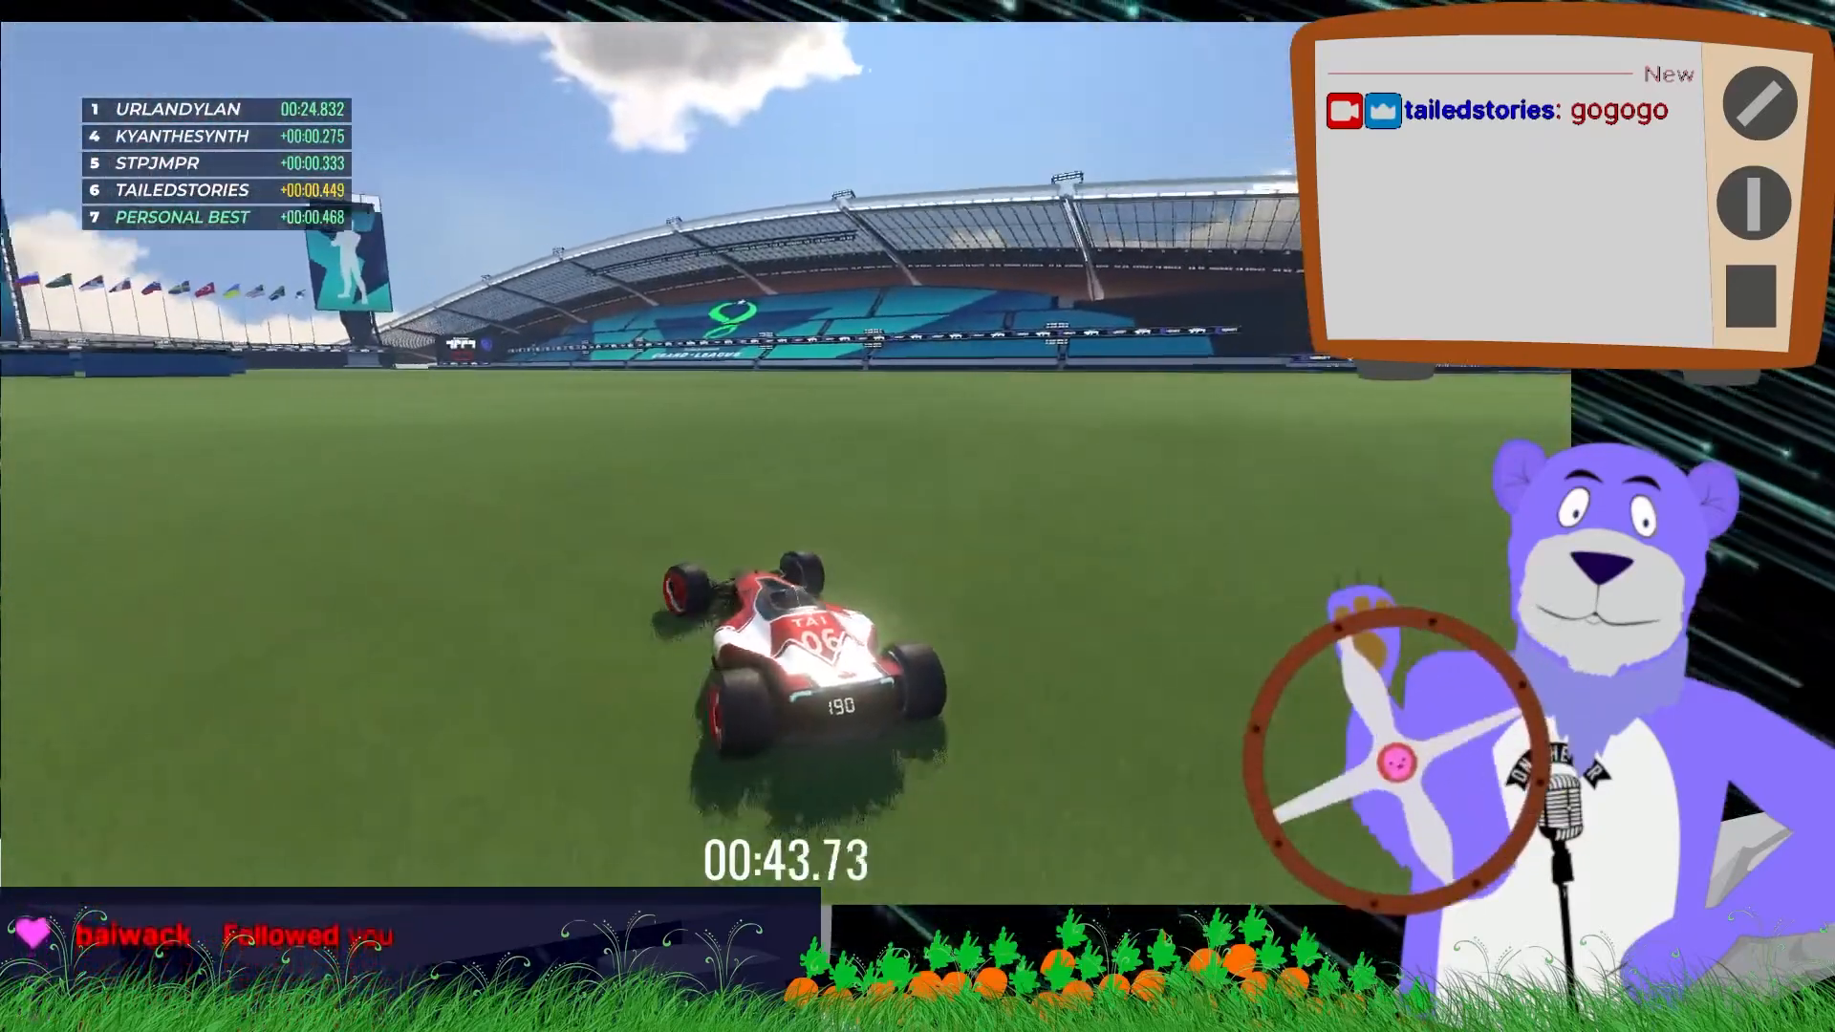
{"action": "key", "text": "Up"}
{"action": "key", "text": "Right"}
{"action": "key", "text": "Left"}
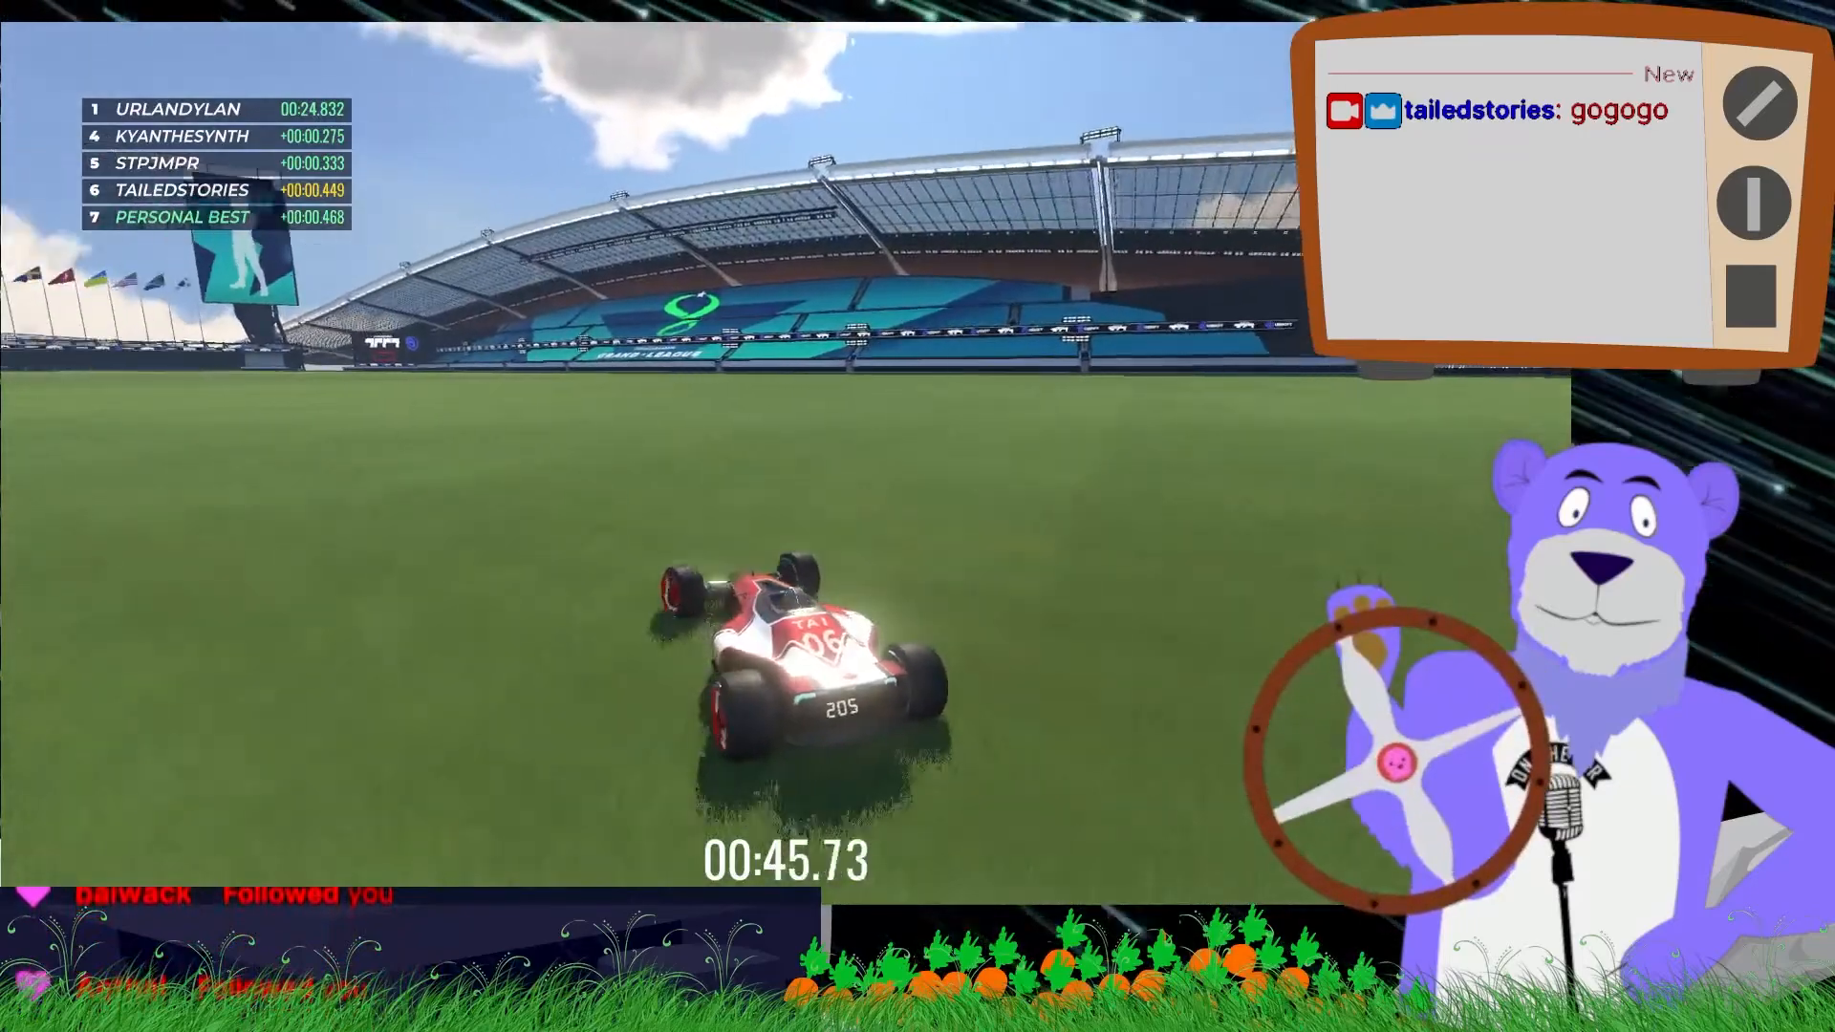
{"action": "key", "text": "Right"}
- Keep driving the car across the stadium field, alternating left and right turns with the arrow keys
{"action": "key", "text": "Up"}
{"action": "key", "text": "Left"}
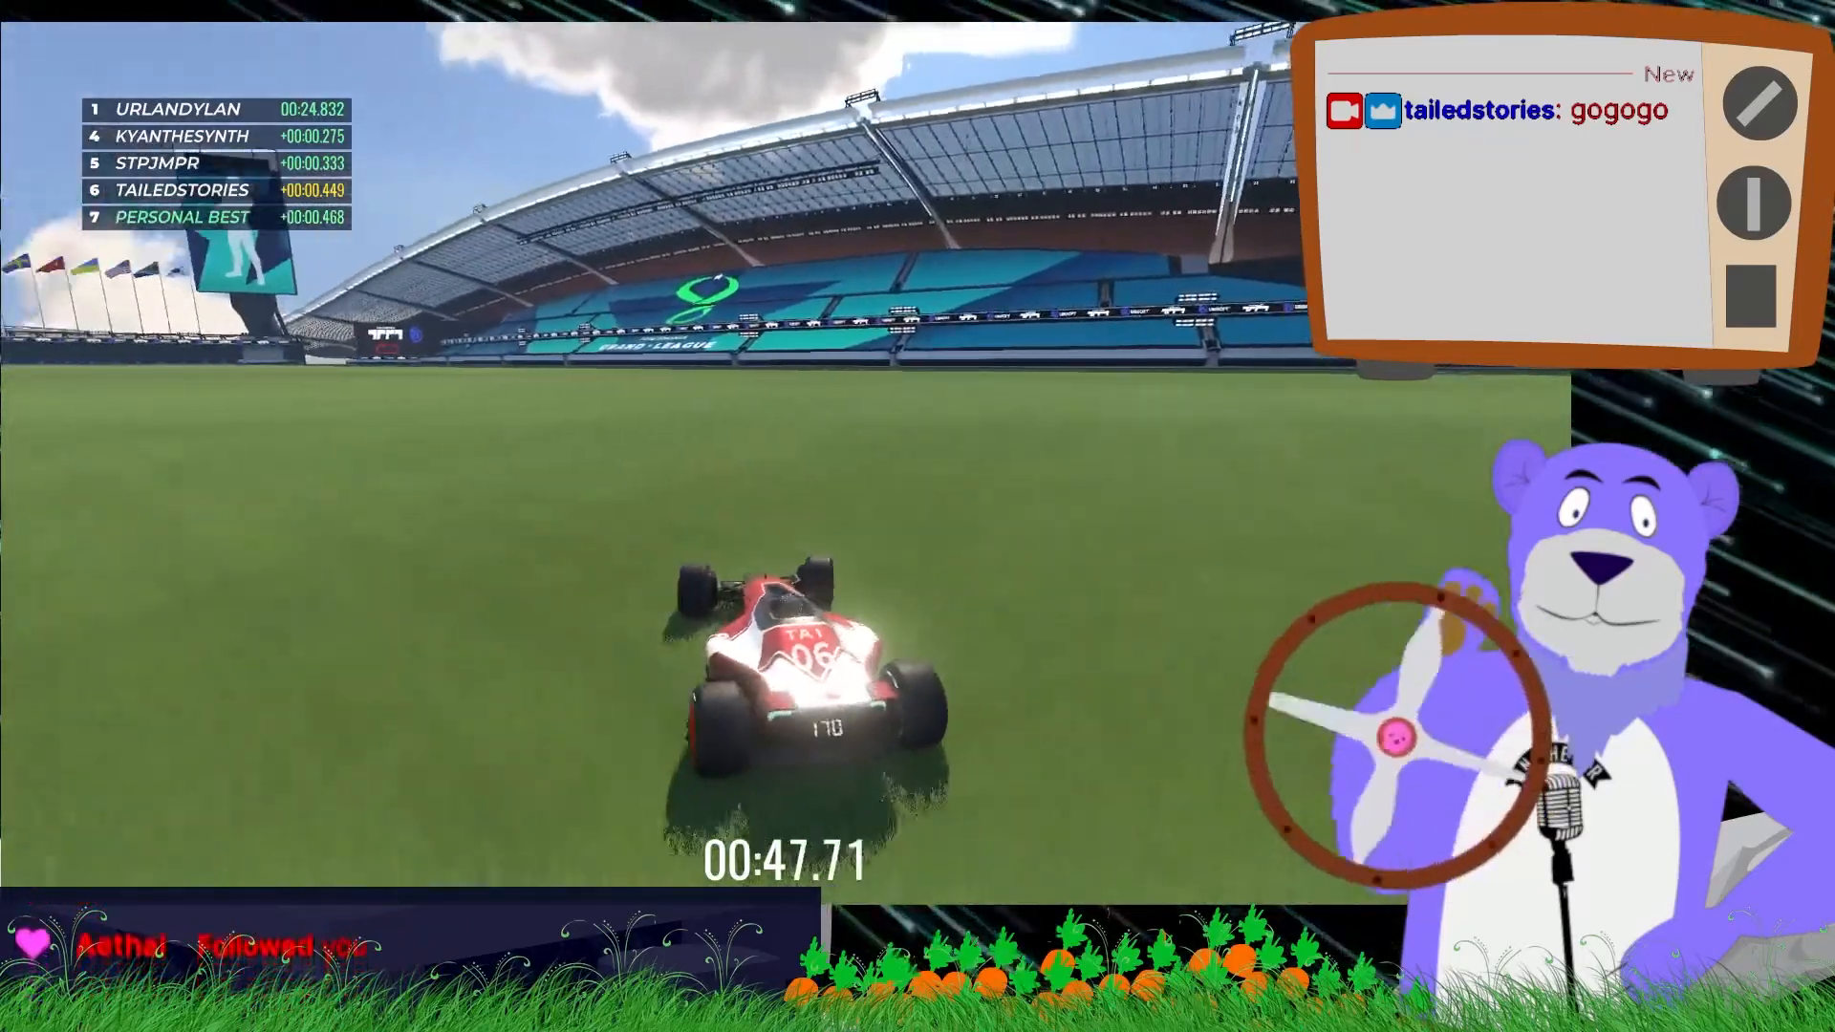
{"action": "key", "text": "Right"}
{"action": "key", "text": "Left"}
{"action": "key", "text": "Up"}
{"action": "key", "text": "Left"}
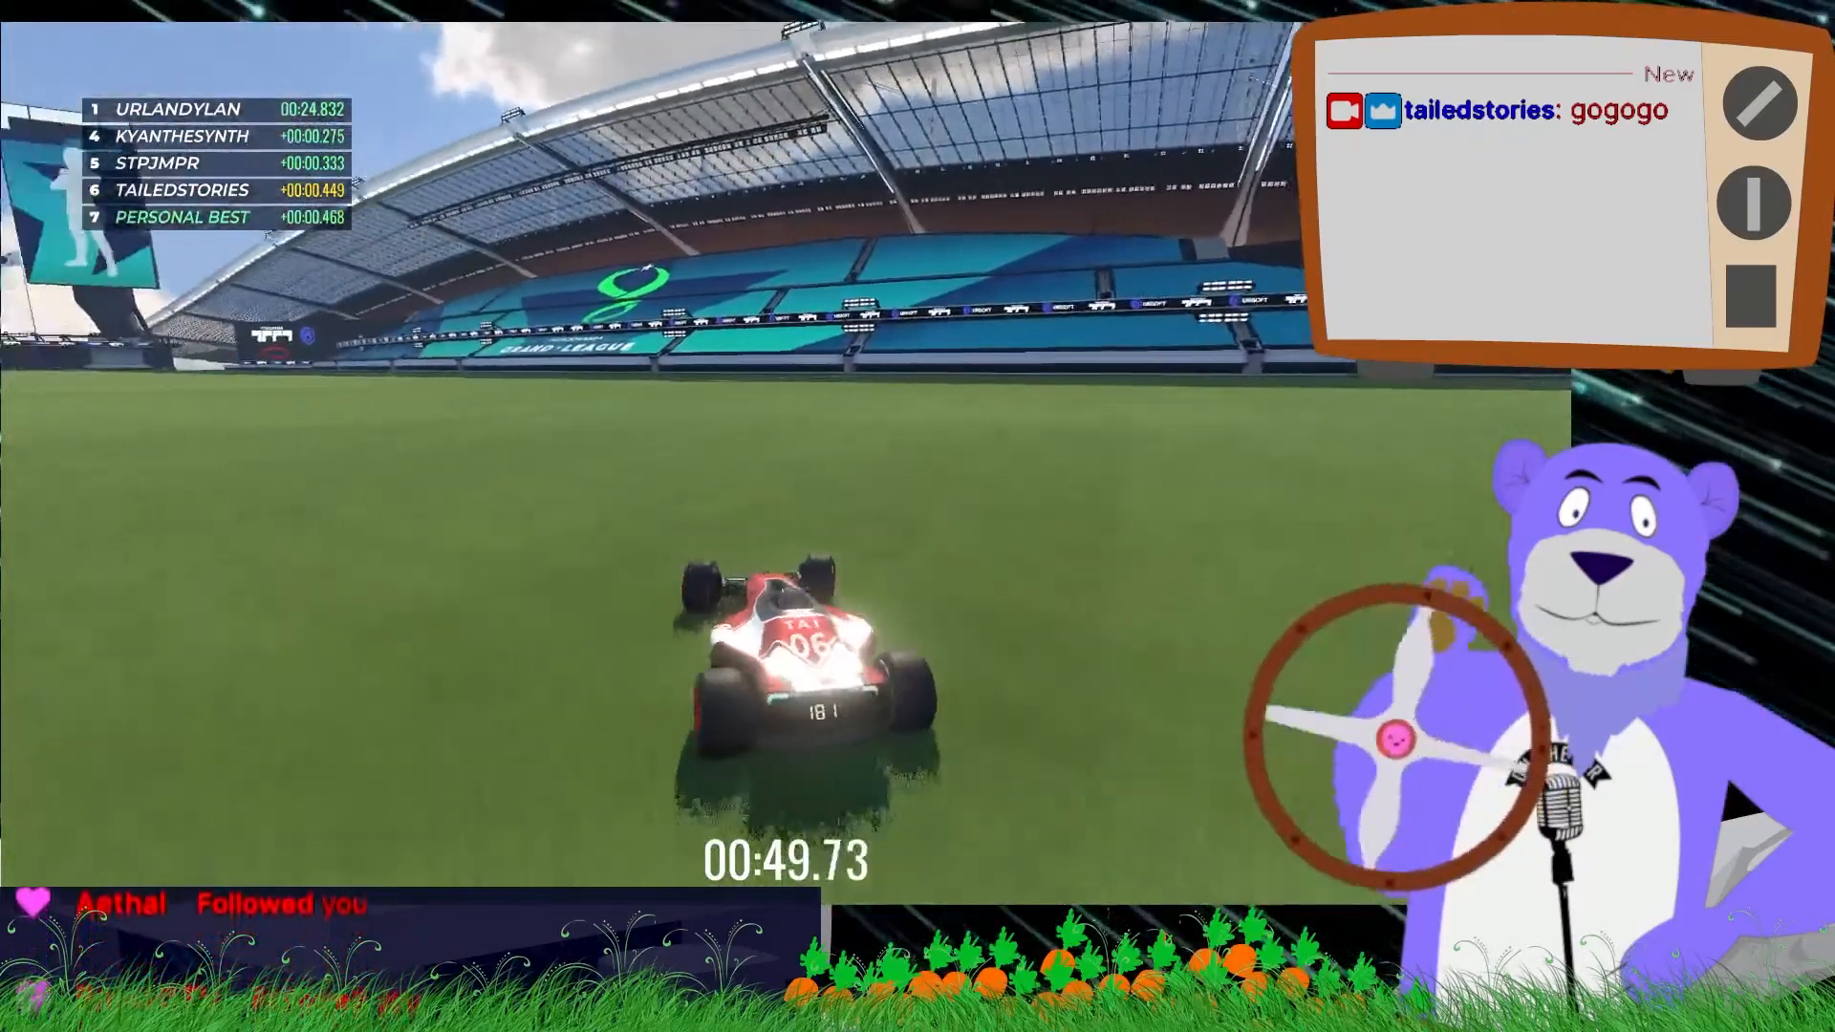
{"action": "key", "text": "Right"}
{"action": "key", "text": "Up"}
{"action": "key", "text": "Left"}
{"action": "key", "text": "Right"}
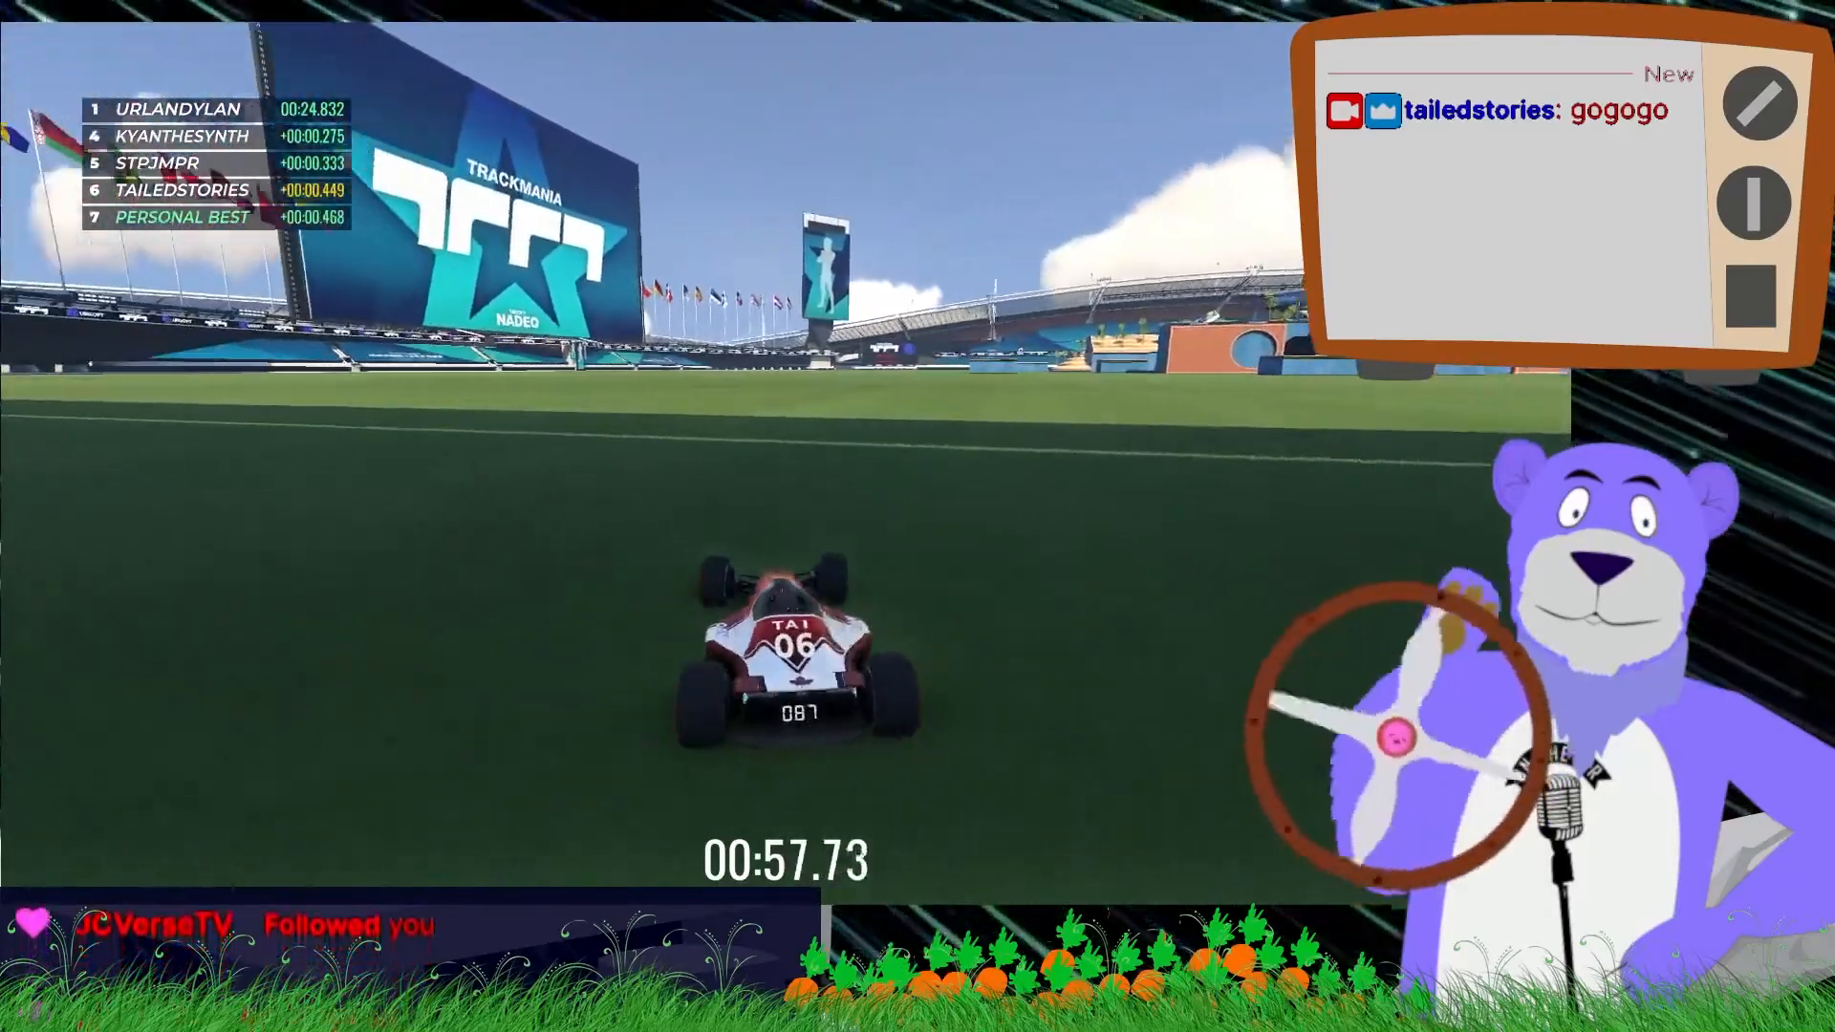
{"action": "key", "text": "Up"}
{"action": "key", "text": "Right"}
{"action": "key", "text": "Left"}
{"action": "key", "text": "Right"}
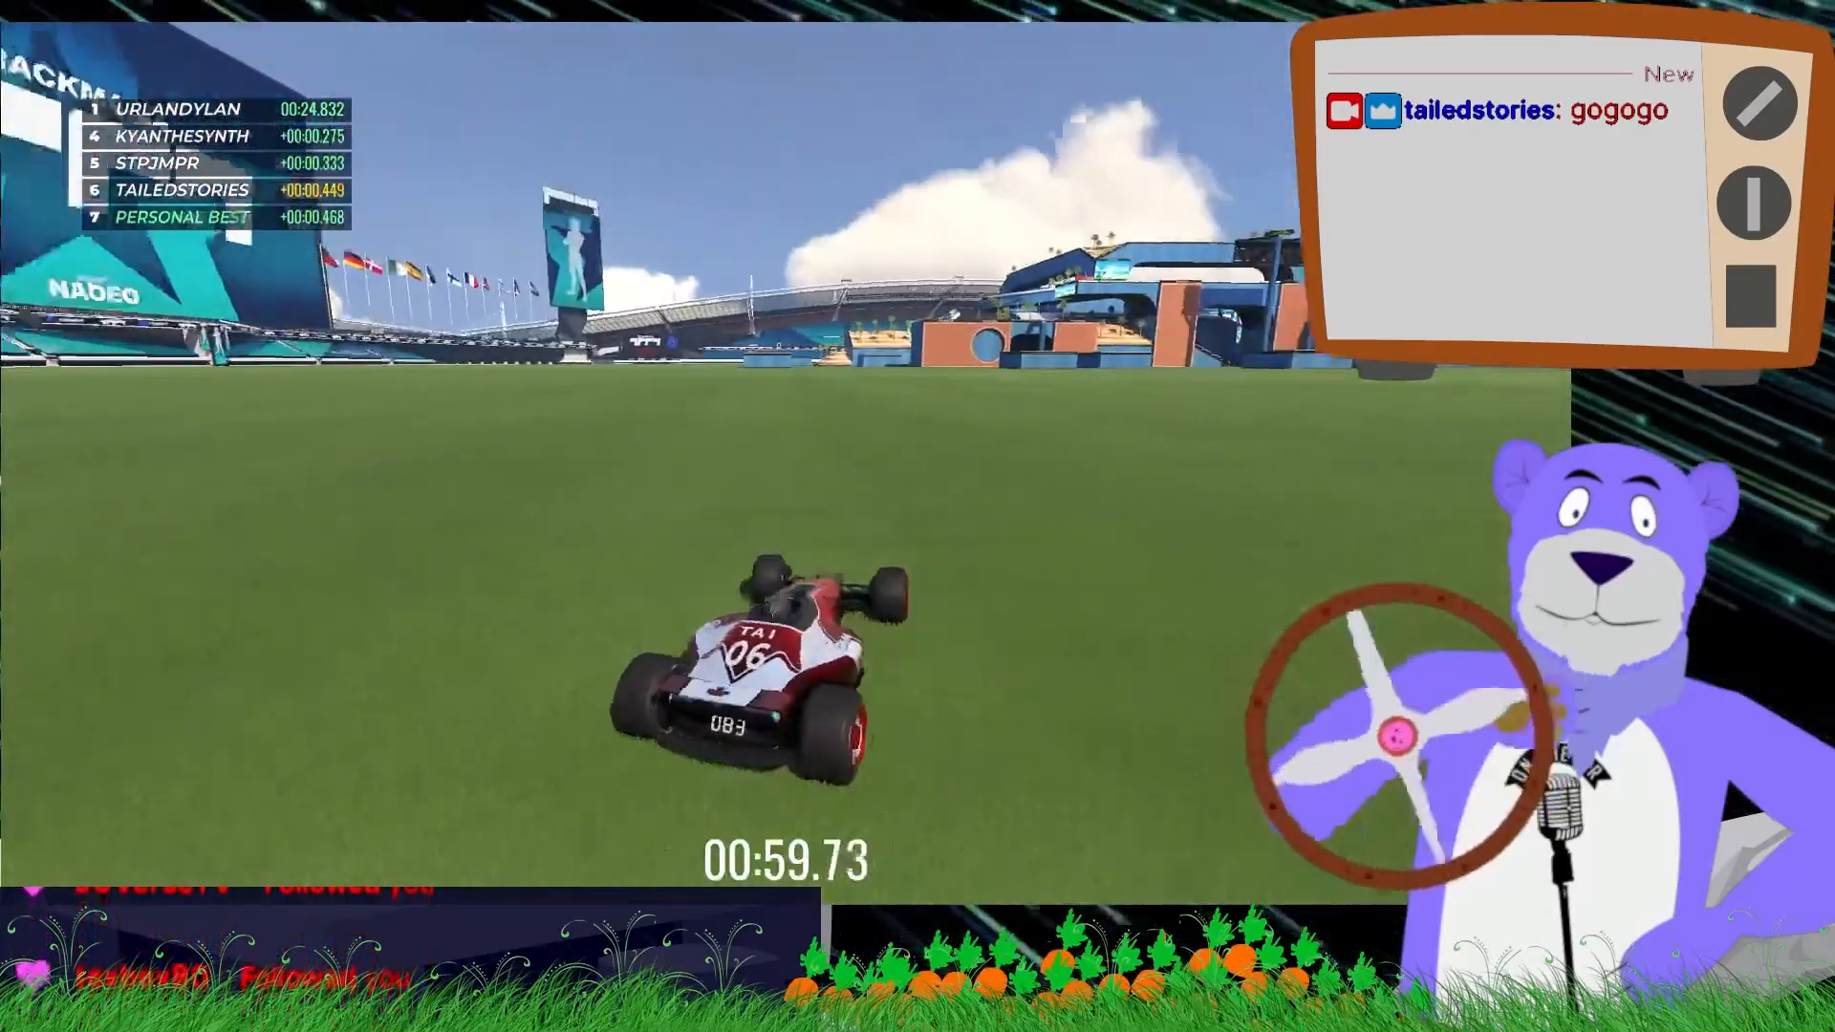
{"action": "key", "text": "Up"}
{"action": "key", "text": "Left"}
{"action": "key", "text": "Right"}
{"action": "key", "text": "Left"}
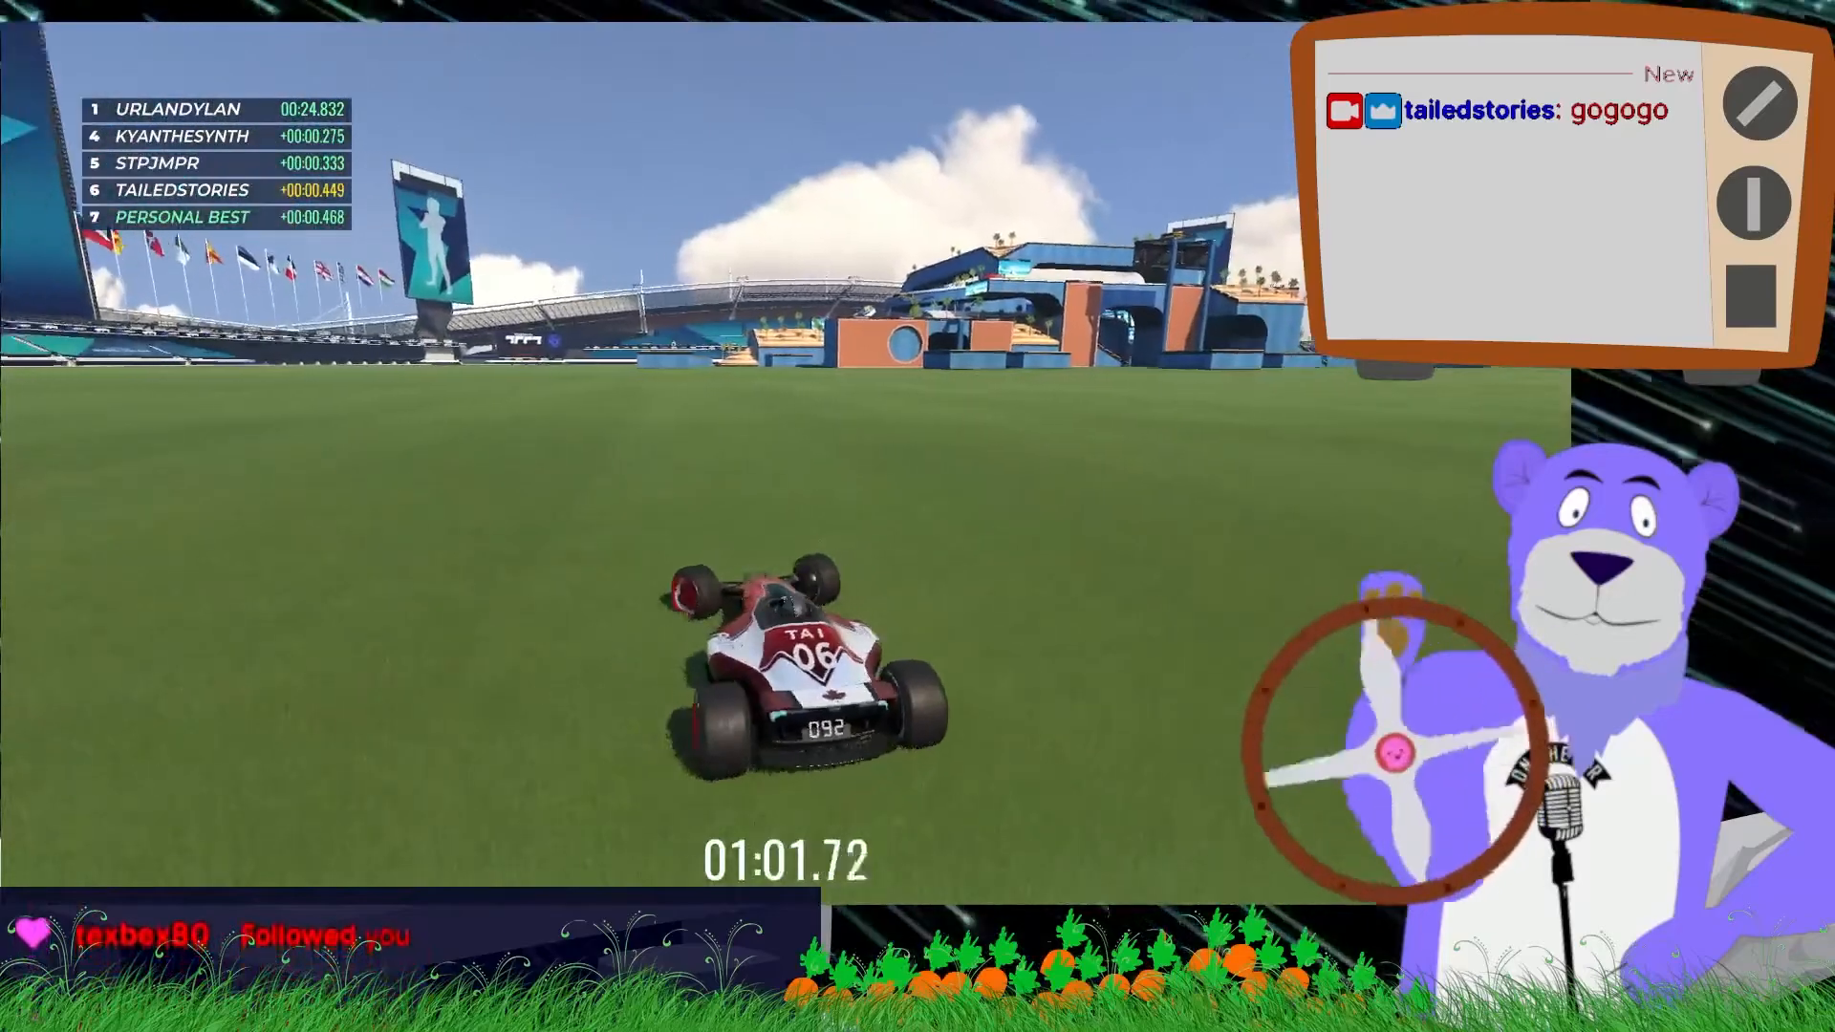
{"action": "key", "text": "Left"}
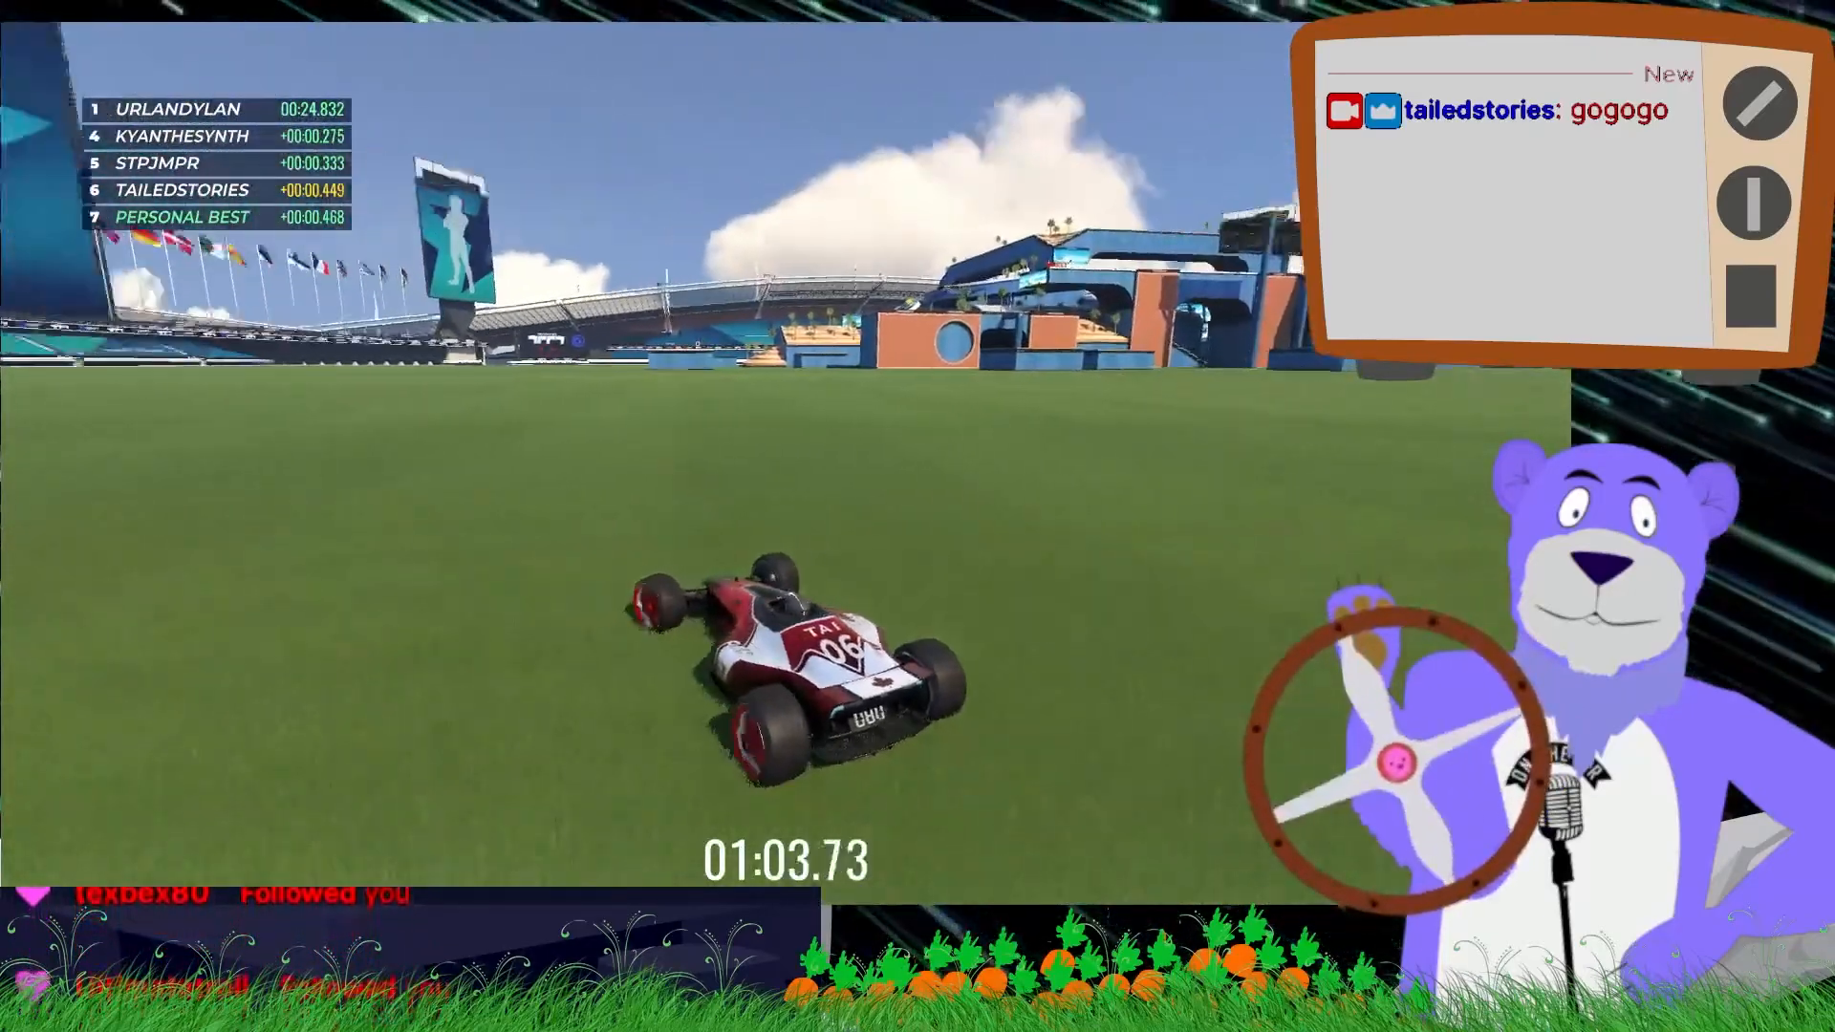
{"action": "key", "text": "Right"}
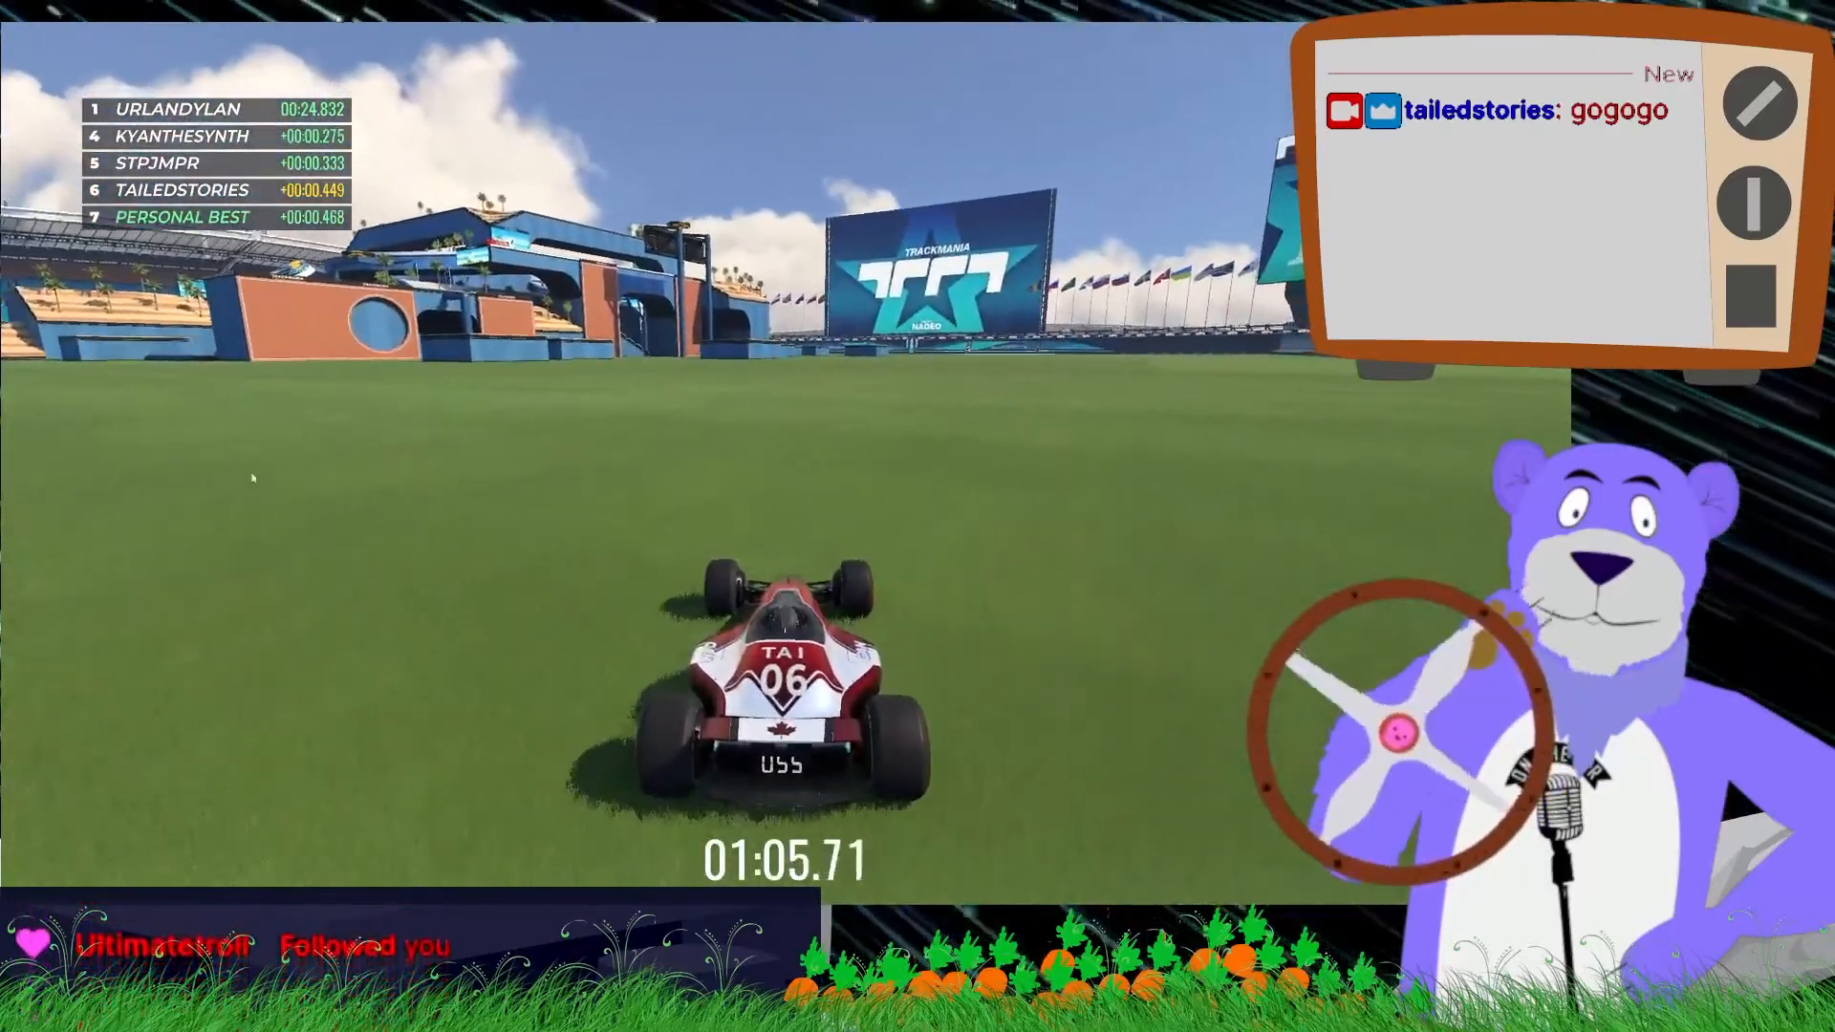